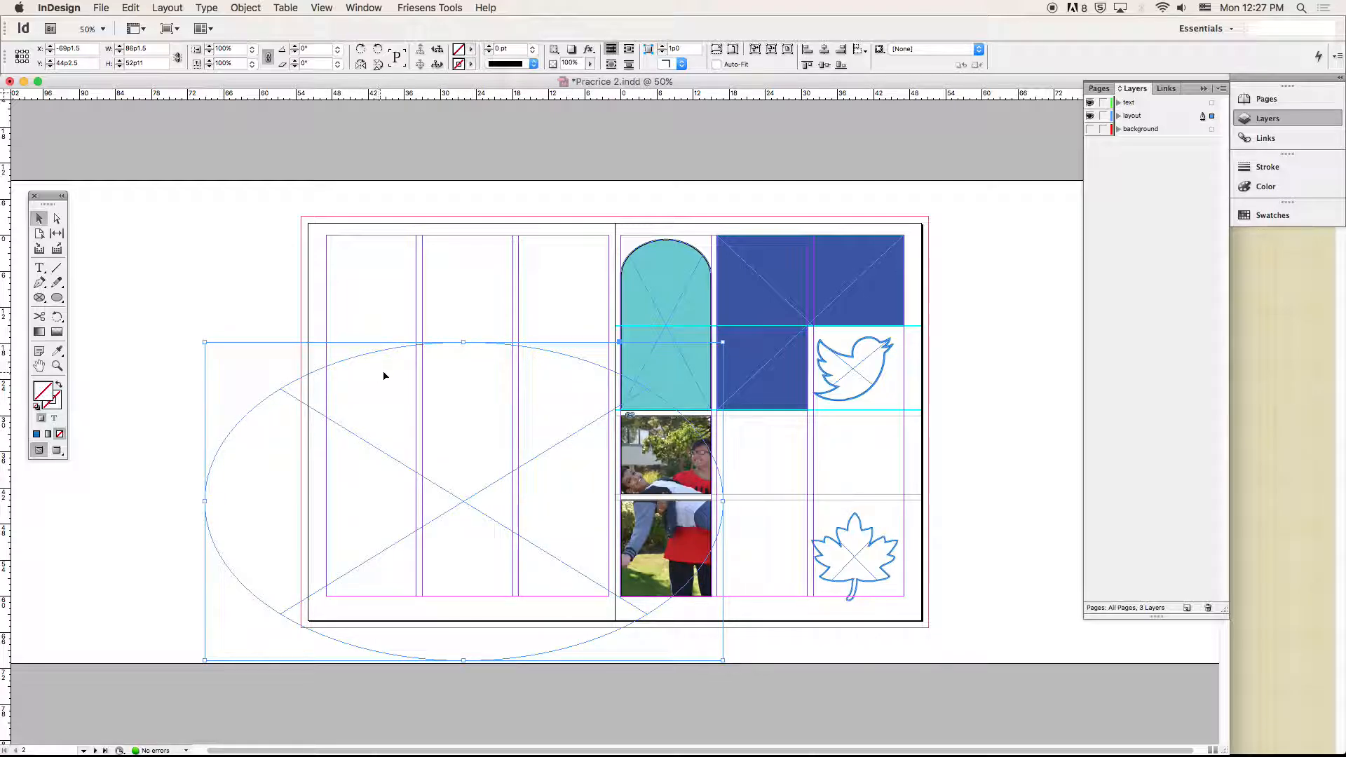
Step: Narrow the large ellipse to a width of 80p0 and fill it with red
drag(205, 502, 241, 502)
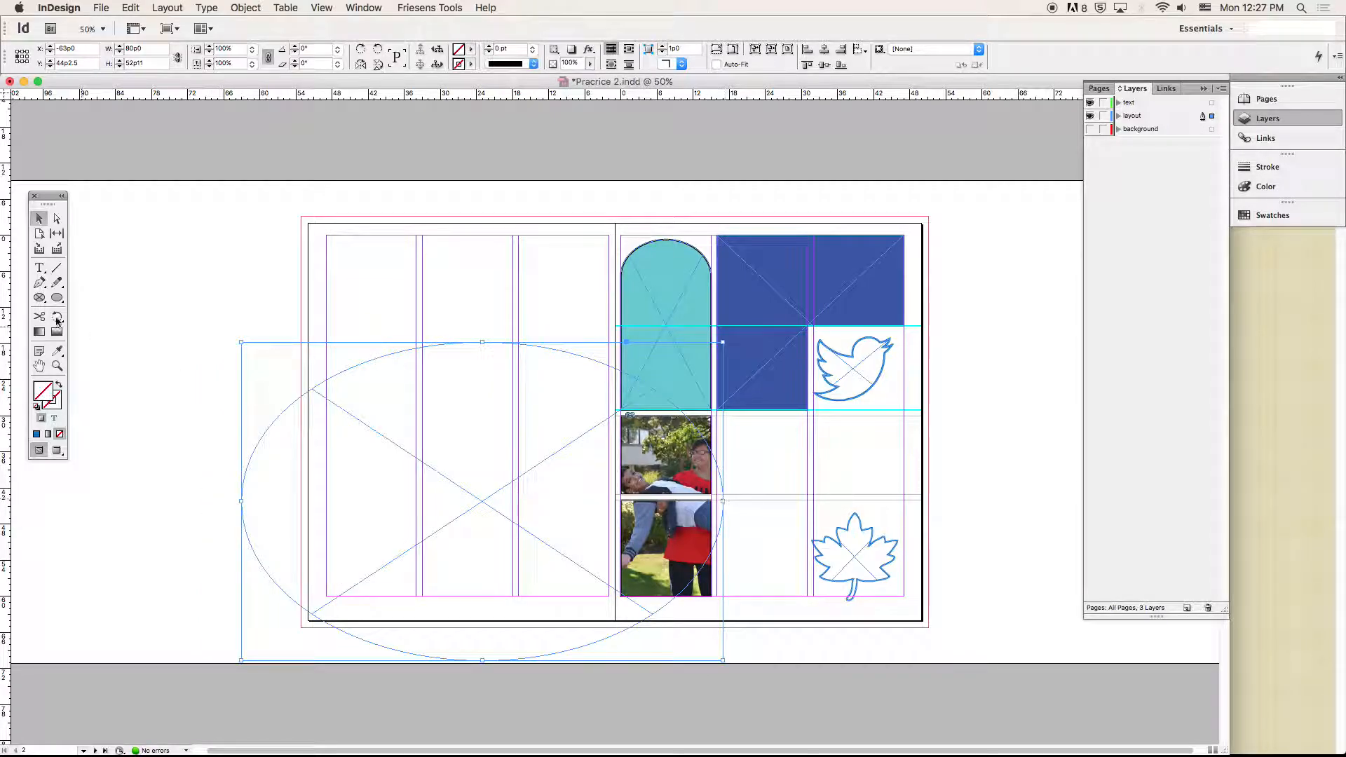
double_click(42, 390)
click(673, 334)
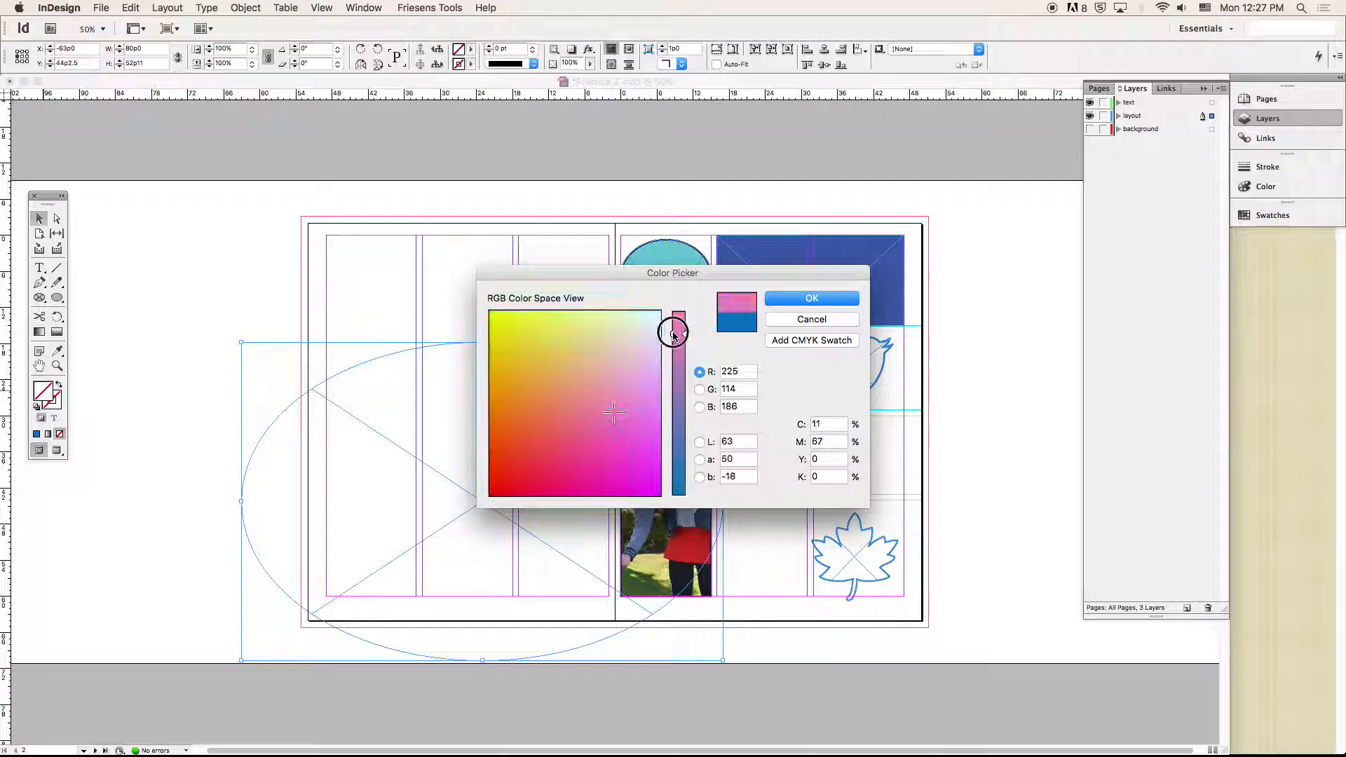
click(502, 474)
click(851, 301)
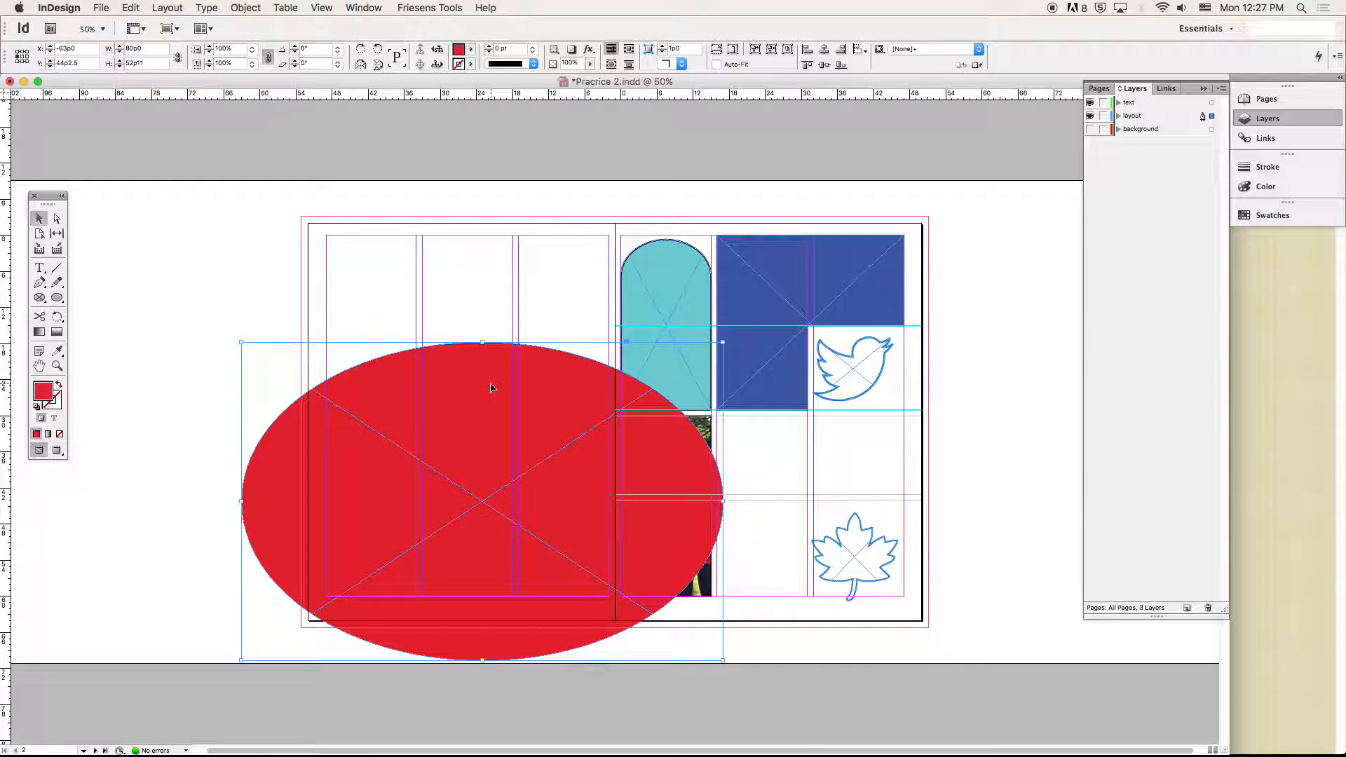
Step: Nudge the red ellipse left to X -65p0, aligning its right edge with the first column edge of the right-hand page
key(Left)
key(Left)
key(Left)
key(Left)
key(Left)
key(Left)
key(Left)
key(Left)
key(Left)
key(Left)
key(Left)
key(Left)
key(Left)
key(Left)
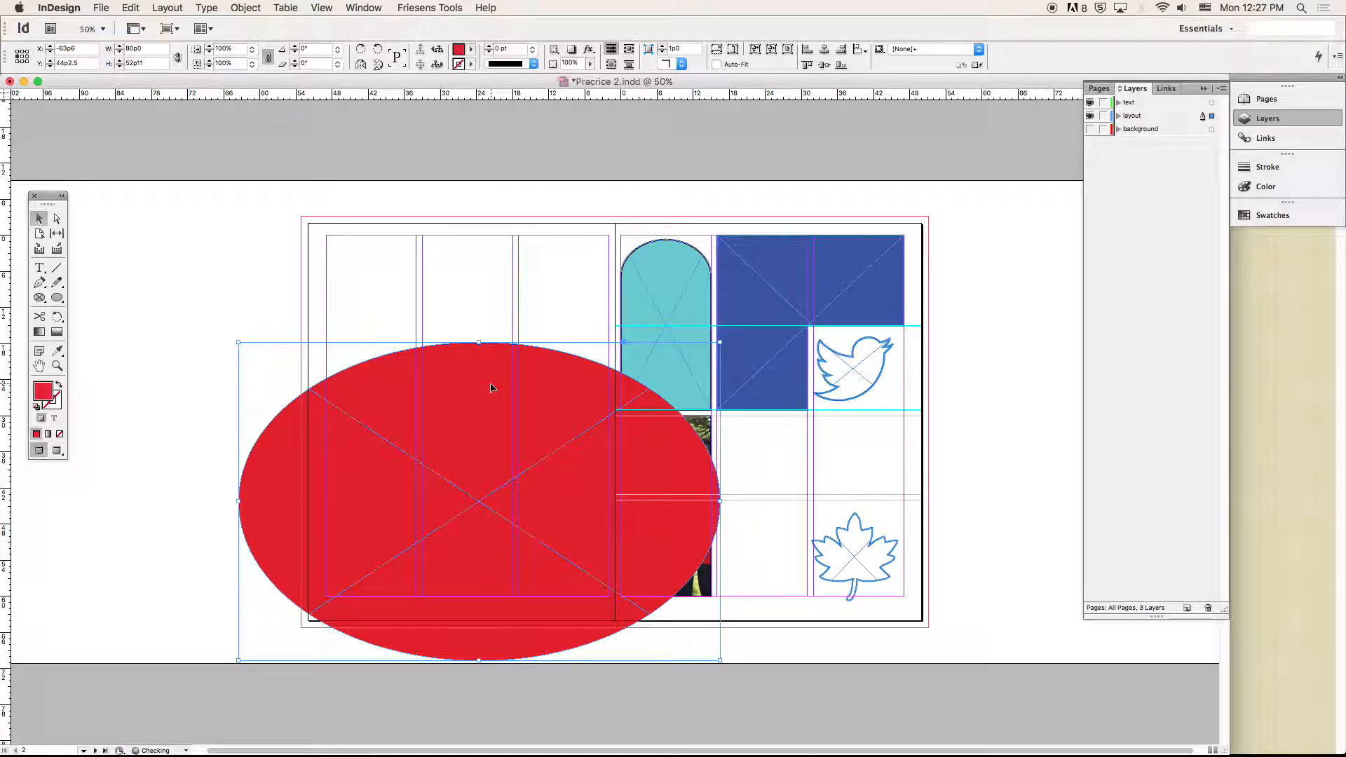
key(Left)
key(Left)
key(Left)
key(Left)
key(Left)
key(Left)
key(Left)
key(Left)
key(Left)
key(Left)
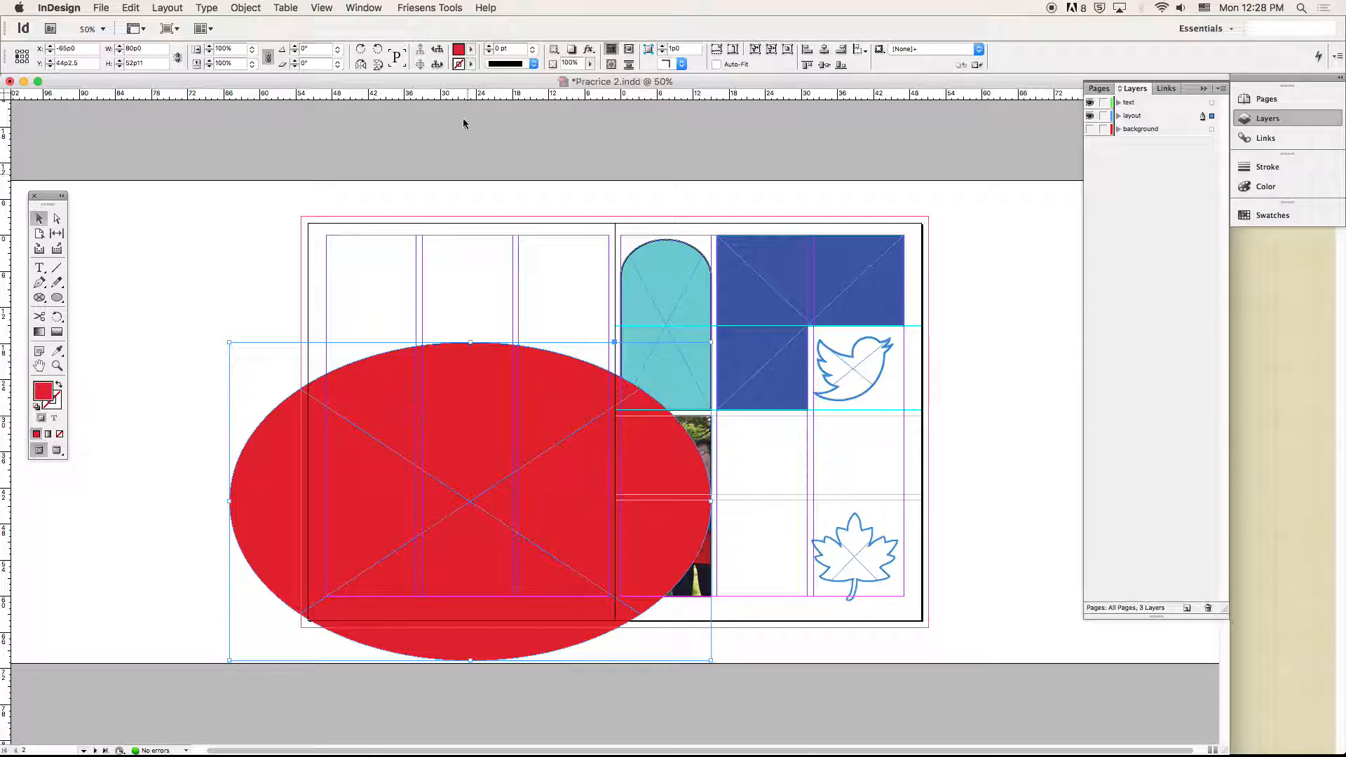
Step: Copy the red ellipse and paste two duplicates in place directly over the original
click(129, 6)
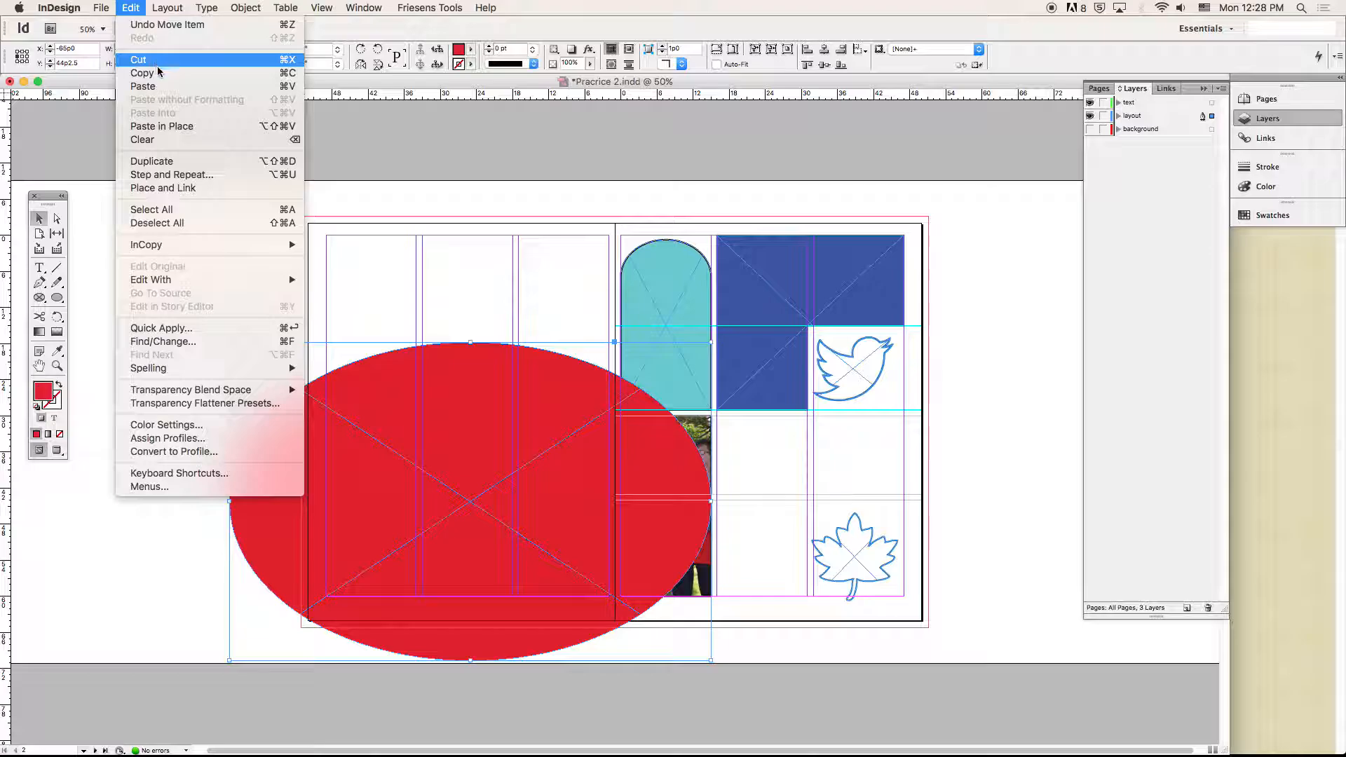
click(141, 9)
click(142, 9)
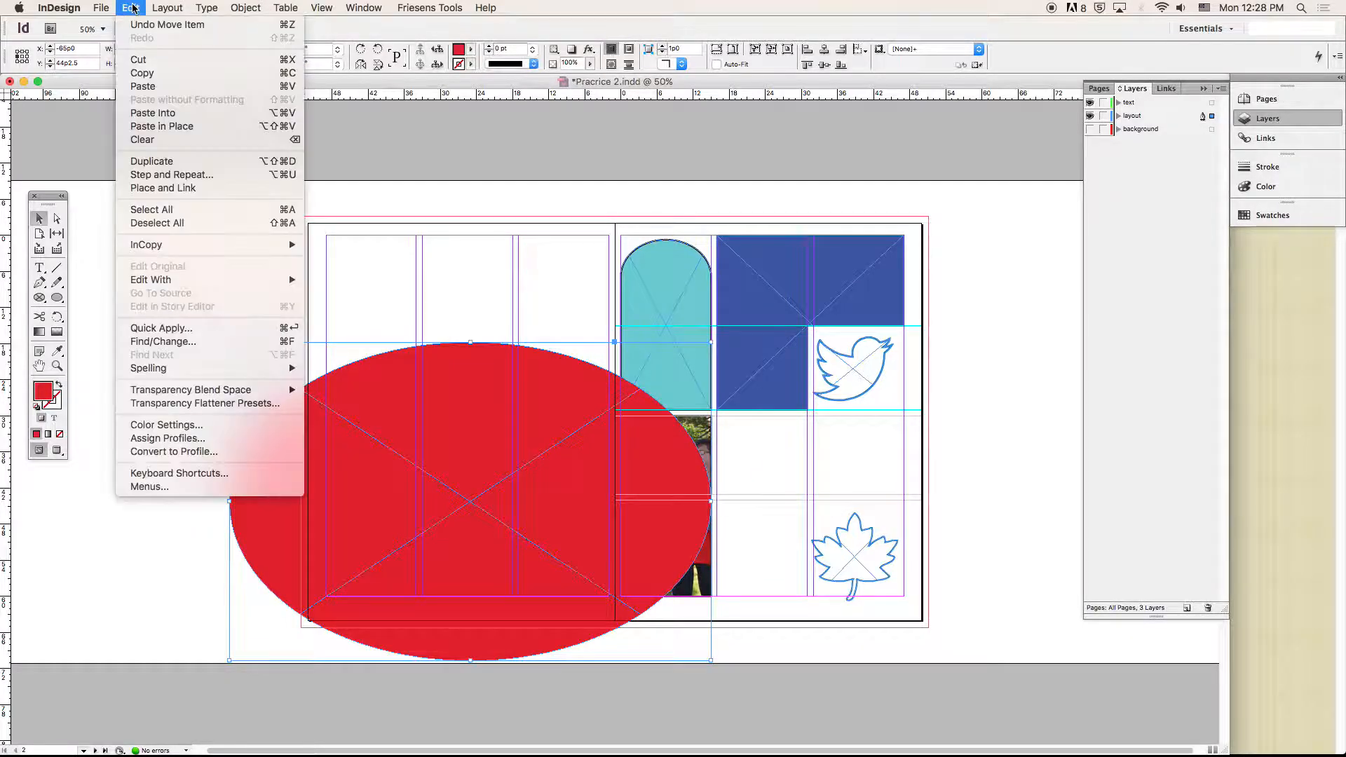
click(187, 126)
click(133, 6)
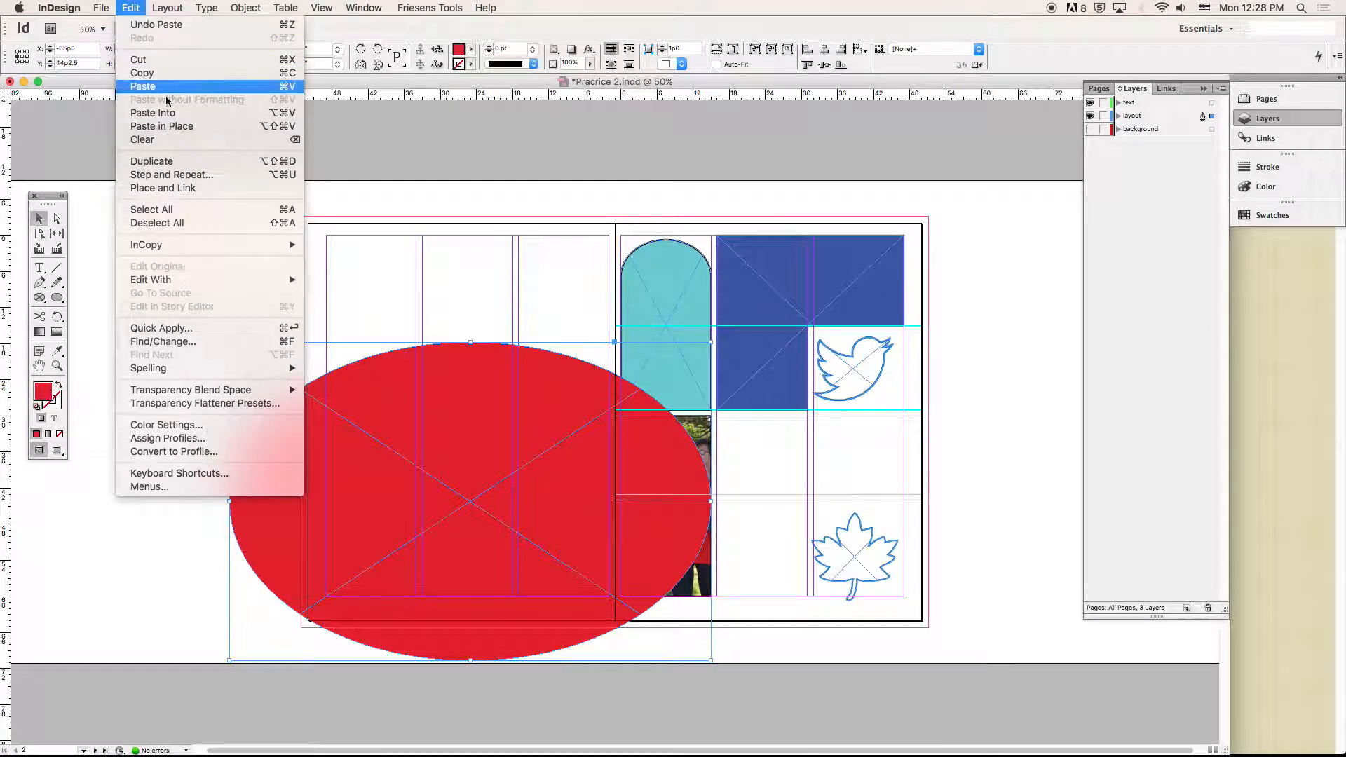
click(163, 127)
drag(377, 411, 435, 310)
key(cmd+z)
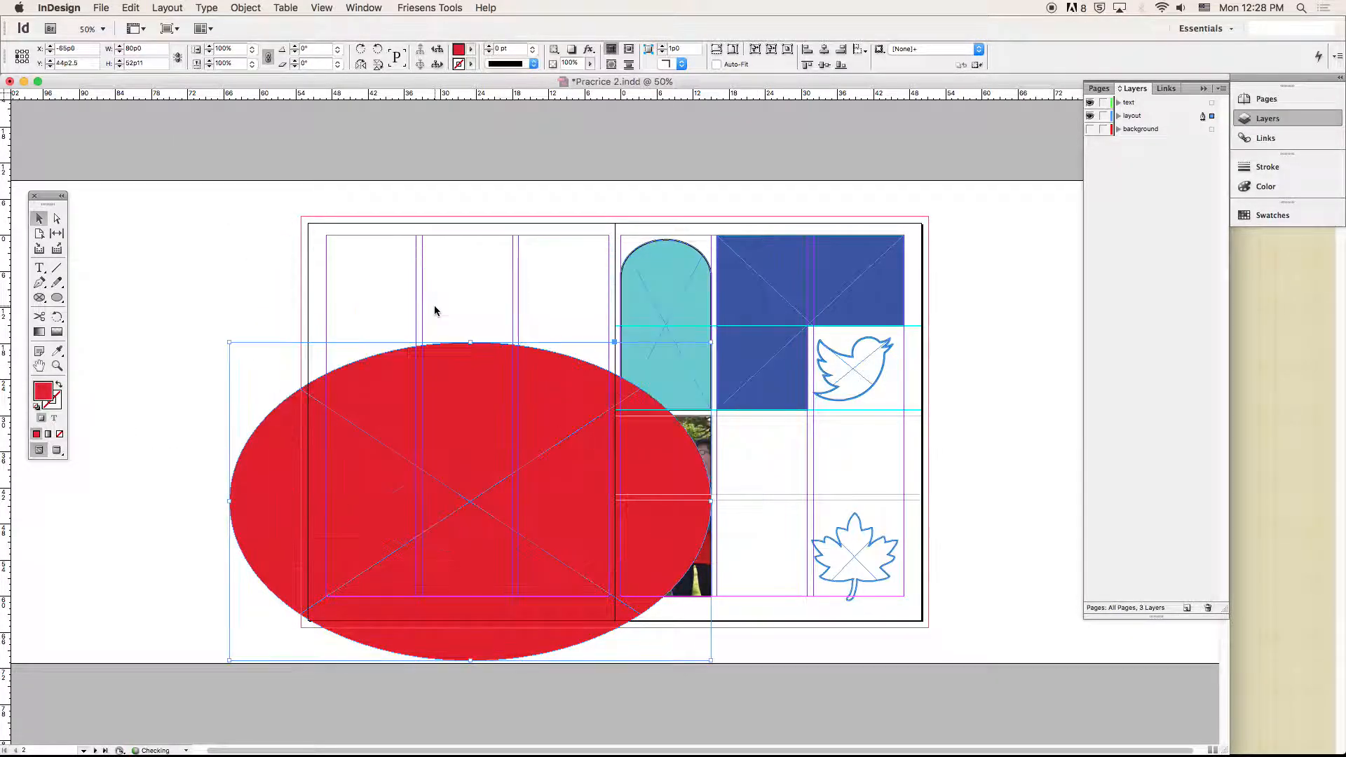
click(221, 273)
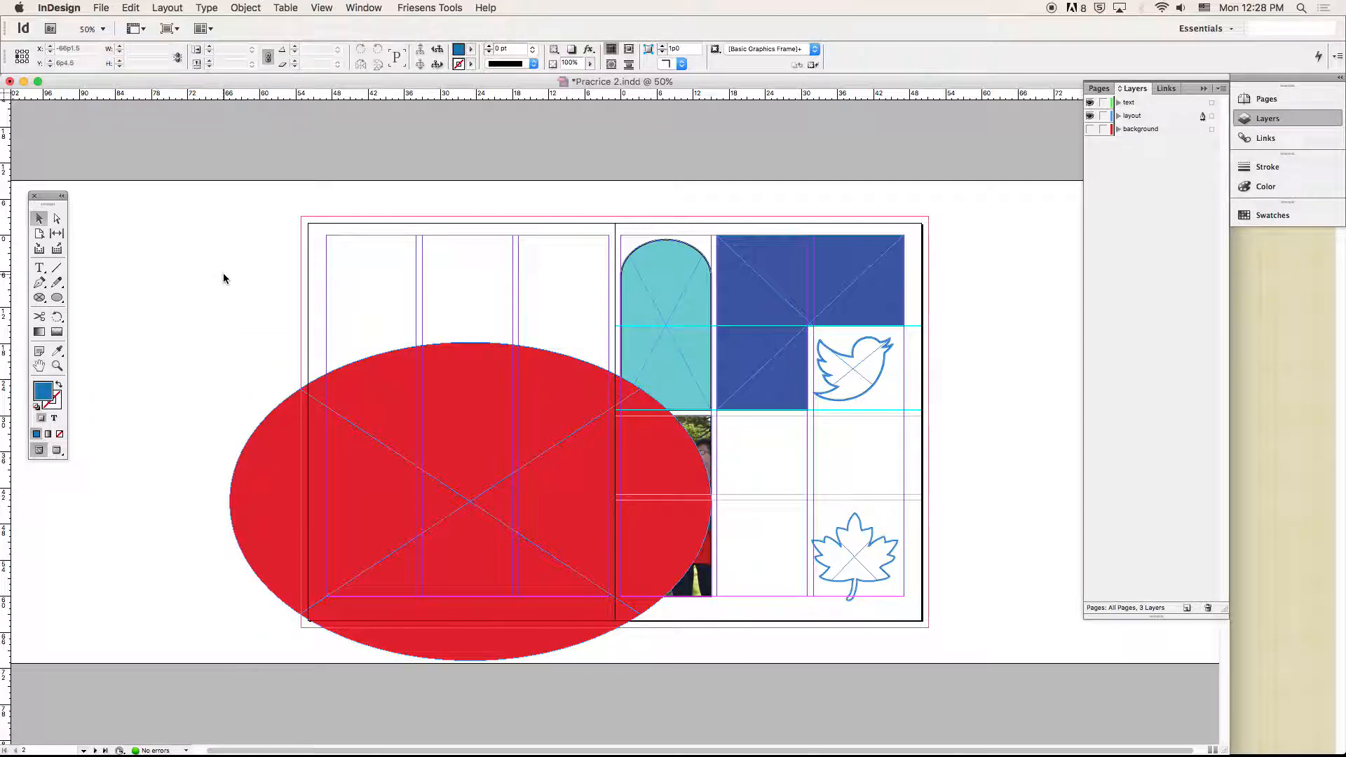
Step: Draw a rectangular frame about 15p0 by 25p6 from the top margin of the left page's first column, overlapping the ellipse
click(40, 299)
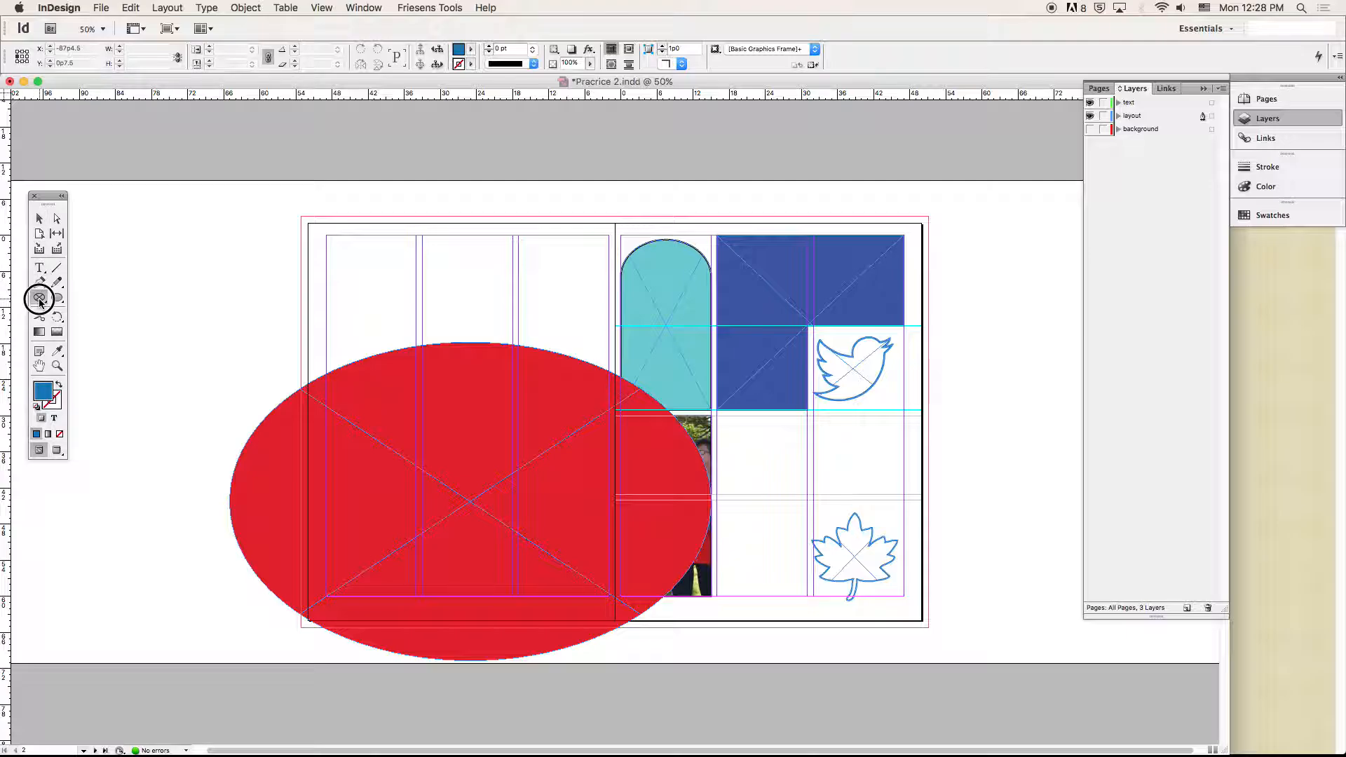
click(109, 297)
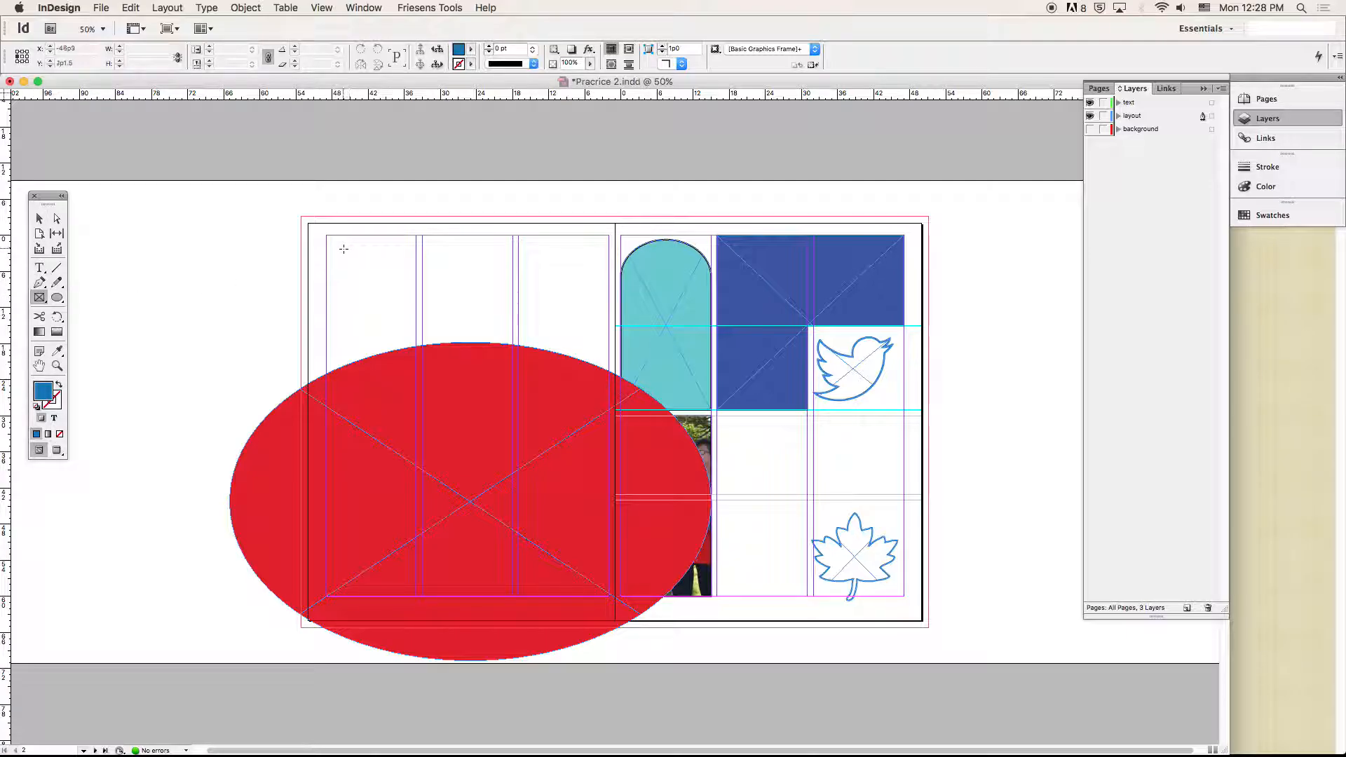
key(super+equal)
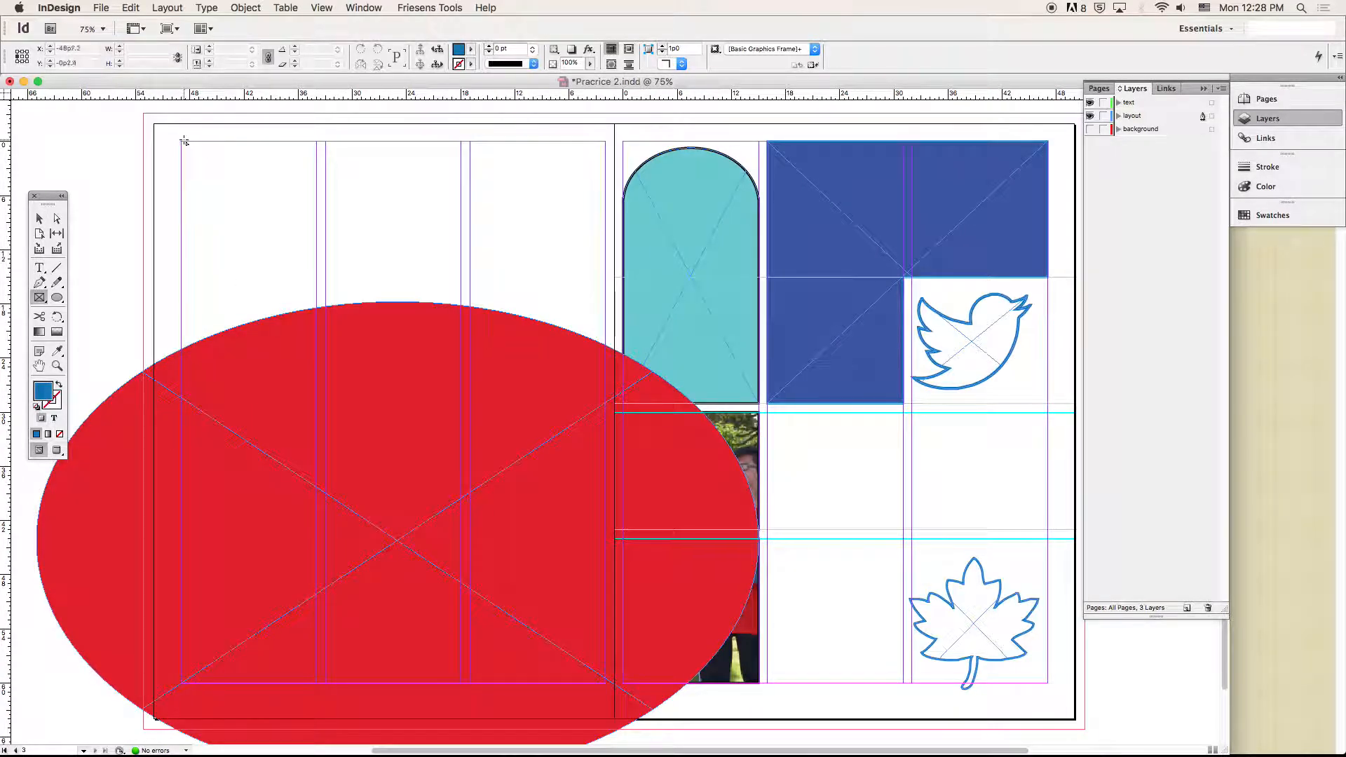
drag(182, 143, 318, 373)
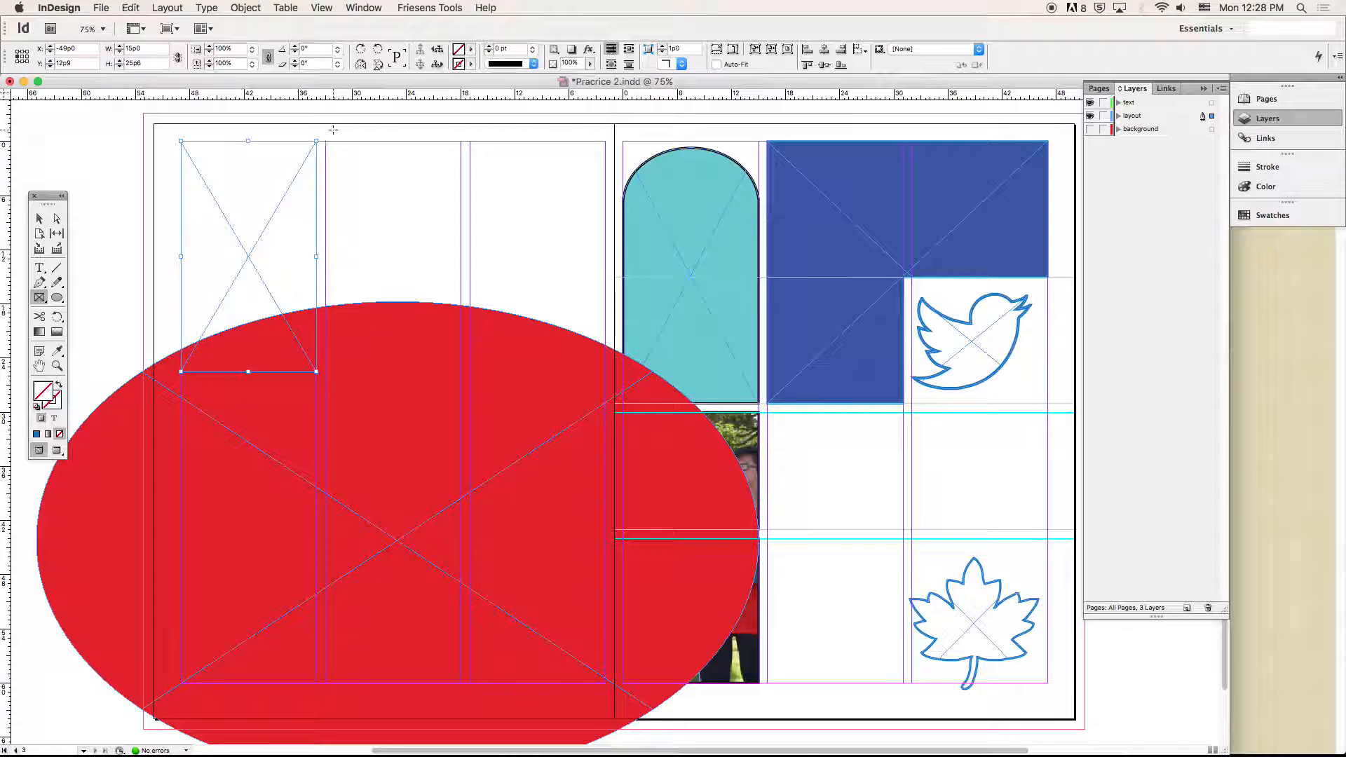
Step: Duplicate the first-column frame and align the copy with the top margin of the left page's second column
key(super+c)
key(super+v)
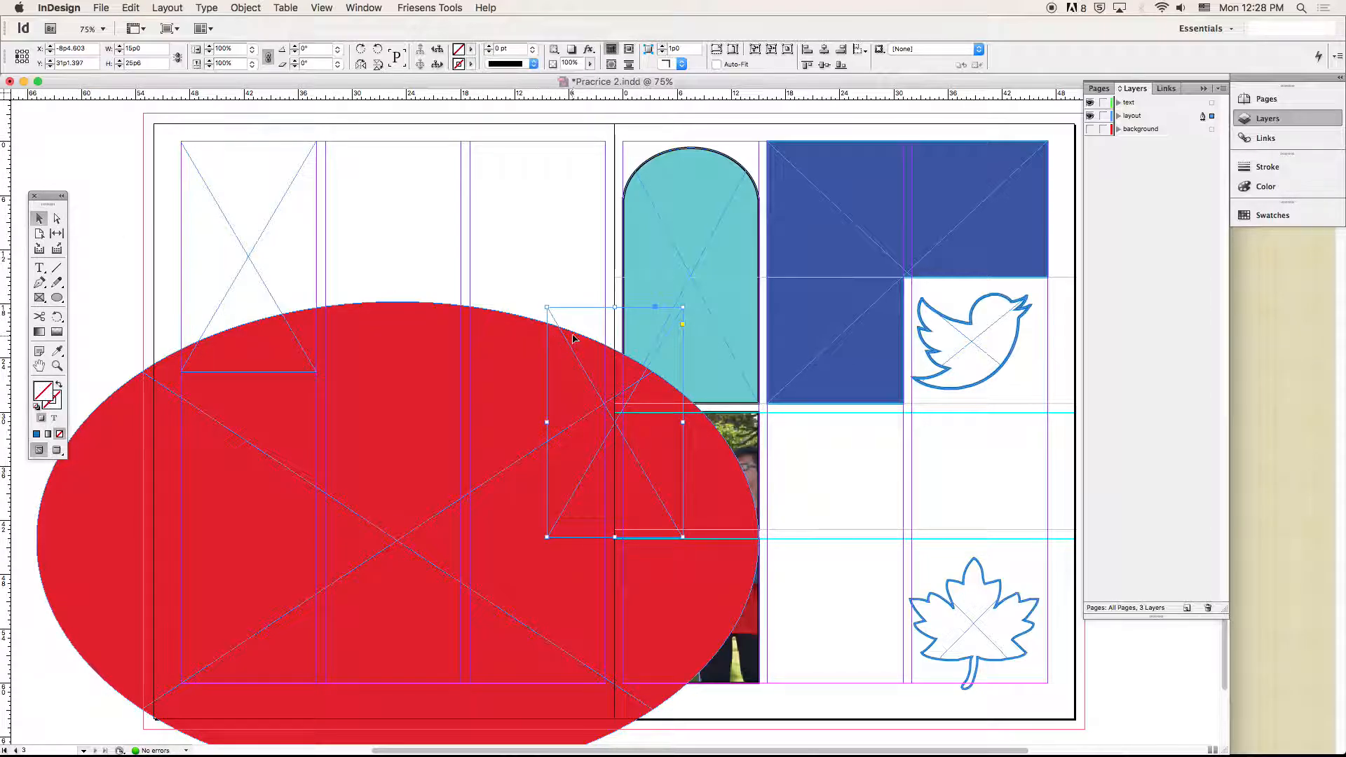
drag(579, 329, 366, 167)
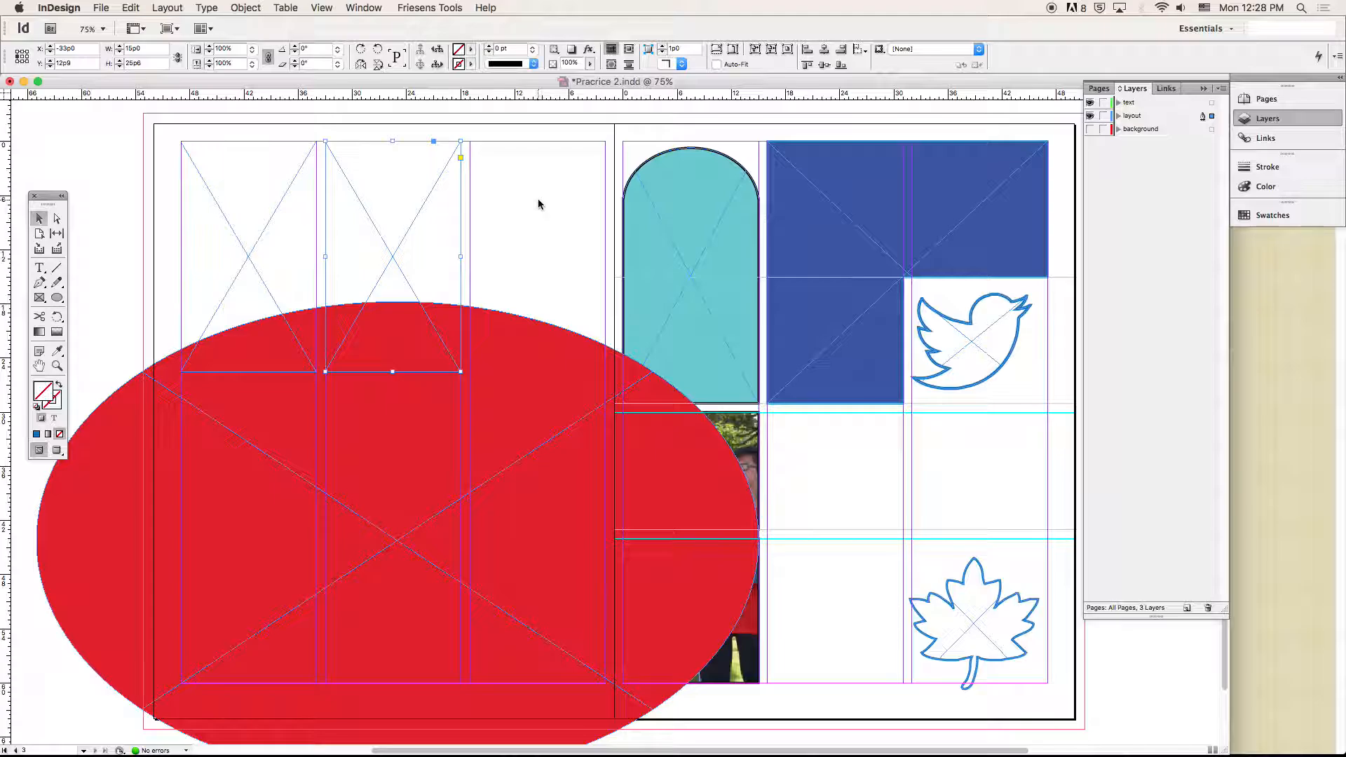
Step: Paste another frame copy in place and nudge it right into the left page's third column at X -17p0
click(131, 8)
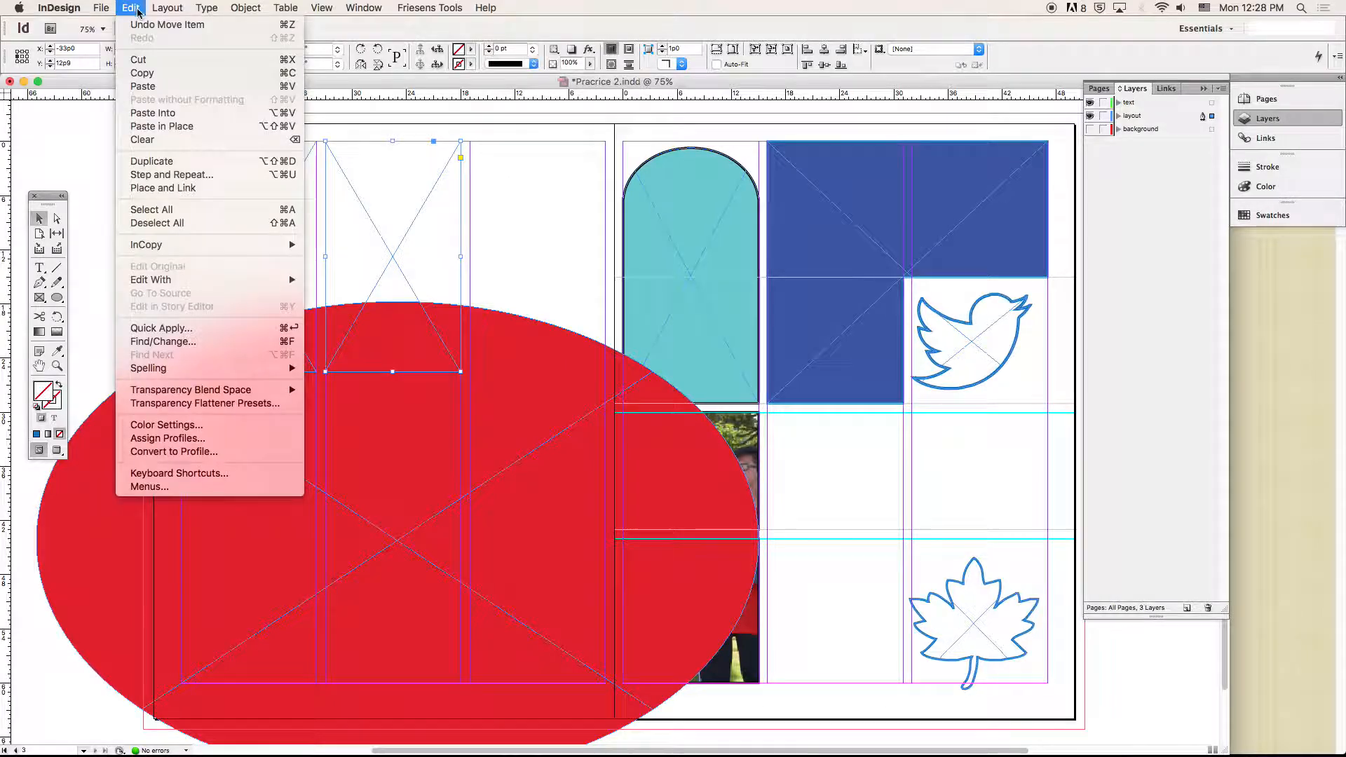
click(176, 126)
key(shift+Right)
key(shift+Right)
key(shift+Right)
key(shift+Right)
key(shift+Right)
key(shift+Right)
key(shift+Right)
key(shift+Right)
key(shift+Right)
key(shift+Right)
key(shift+Right)
key(shift+Right)
key(shift+Right)
key(shift+Right)
key(shift+Right)
key(shift+Right)
key(shift+Right)
key(shift+Right)
key(shift+Right)
key(shift+Right)
key(shift+Right)
key(shift+Right)
key(shift+Right)
key(shift+Right)
key(shift+Right)
key(shift+Right)
key(shift+Right)
key(shift+Right)
key(shift+Right)
key(shift+Right)
key(shift+Right)
key(shift+Right)
key(shift+Right)
key(shift+Right)
key(shift+Right)
key(shift+Right)
key(Left)
key(Left)
key(Left)
key(Left)
key(Left)
key(Left)
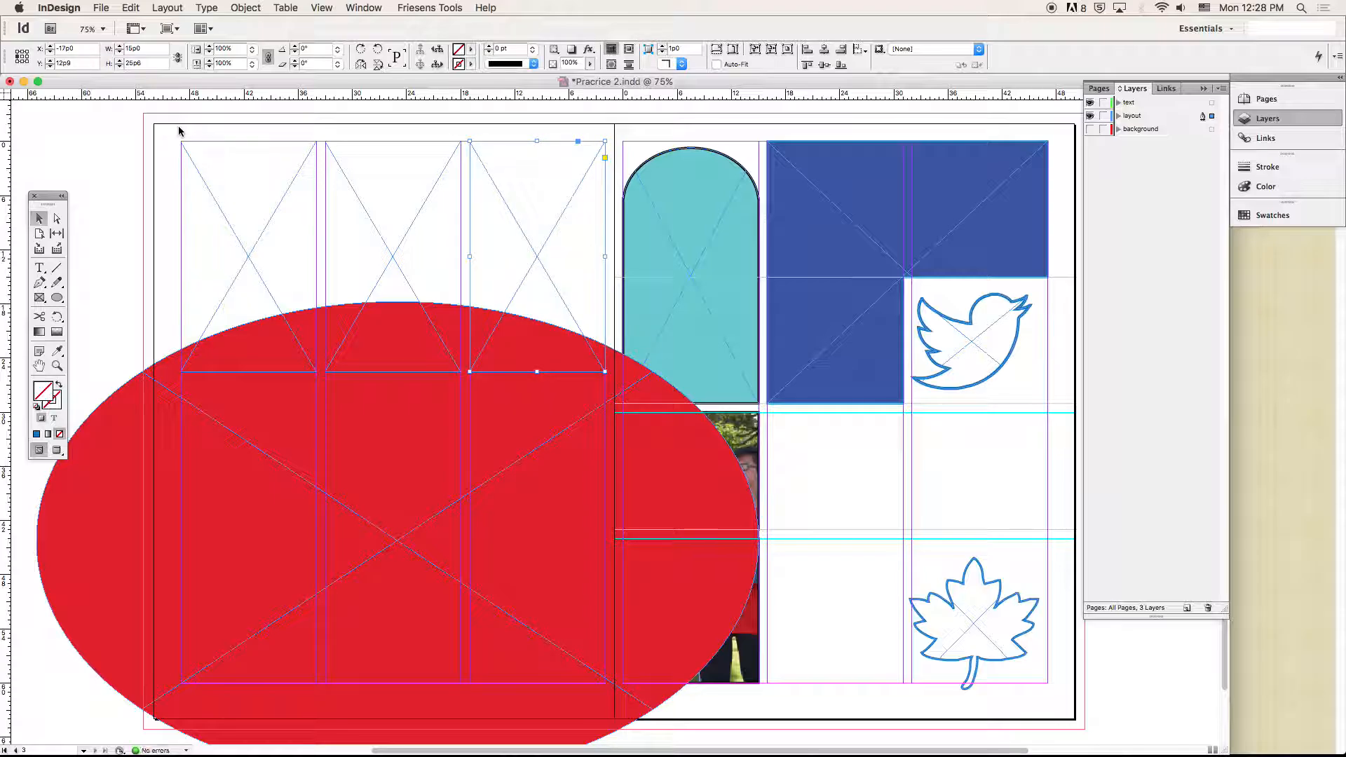
Step: Bring the topmost red ellipse in front of the three column frames
click(111, 137)
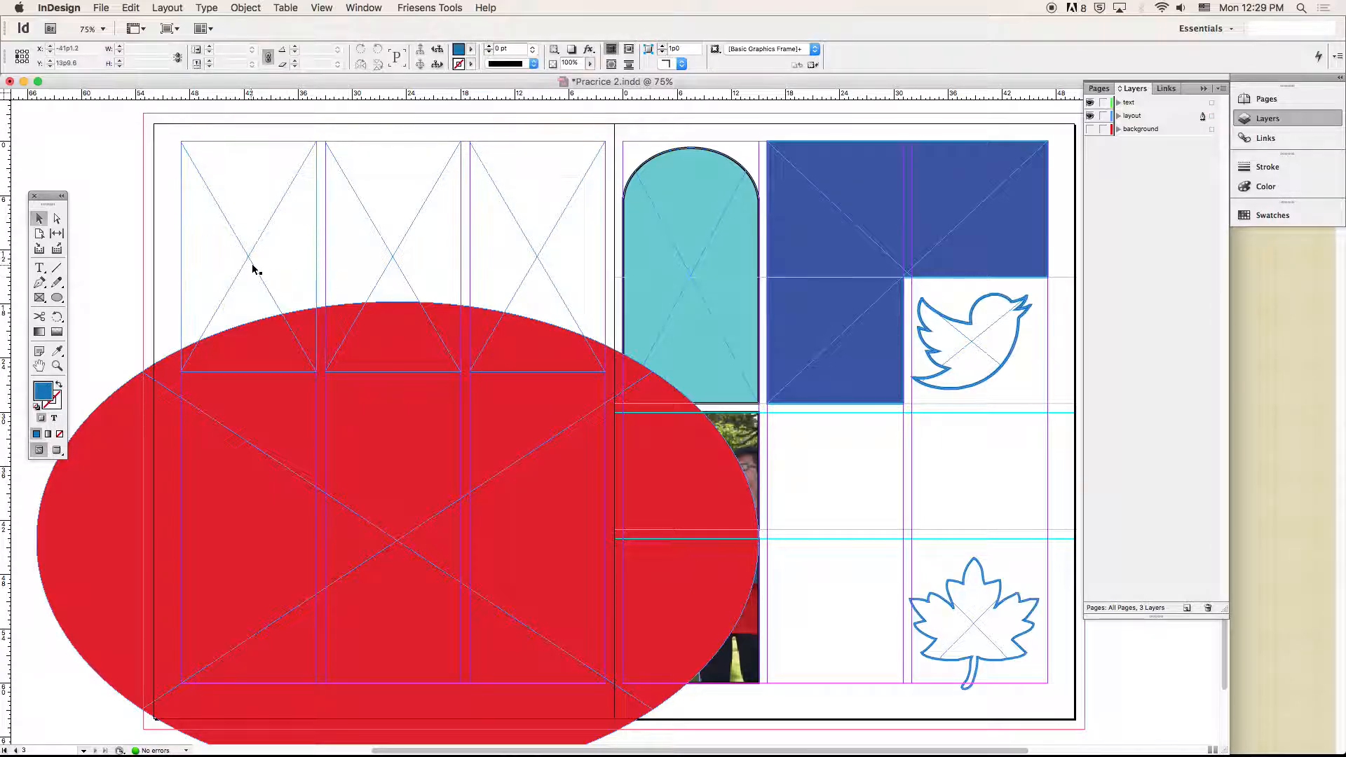
click(113, 463)
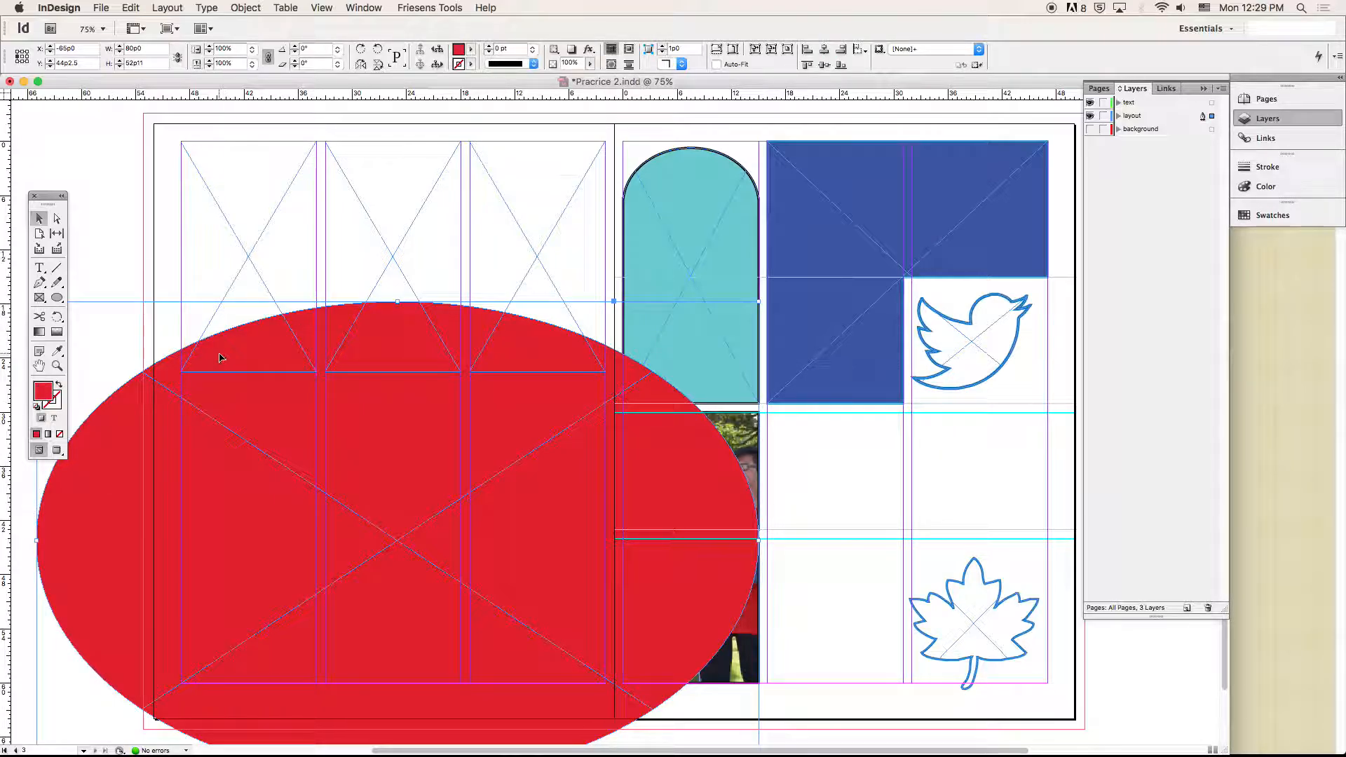
click(257, 8)
mouse_move(272, 54)
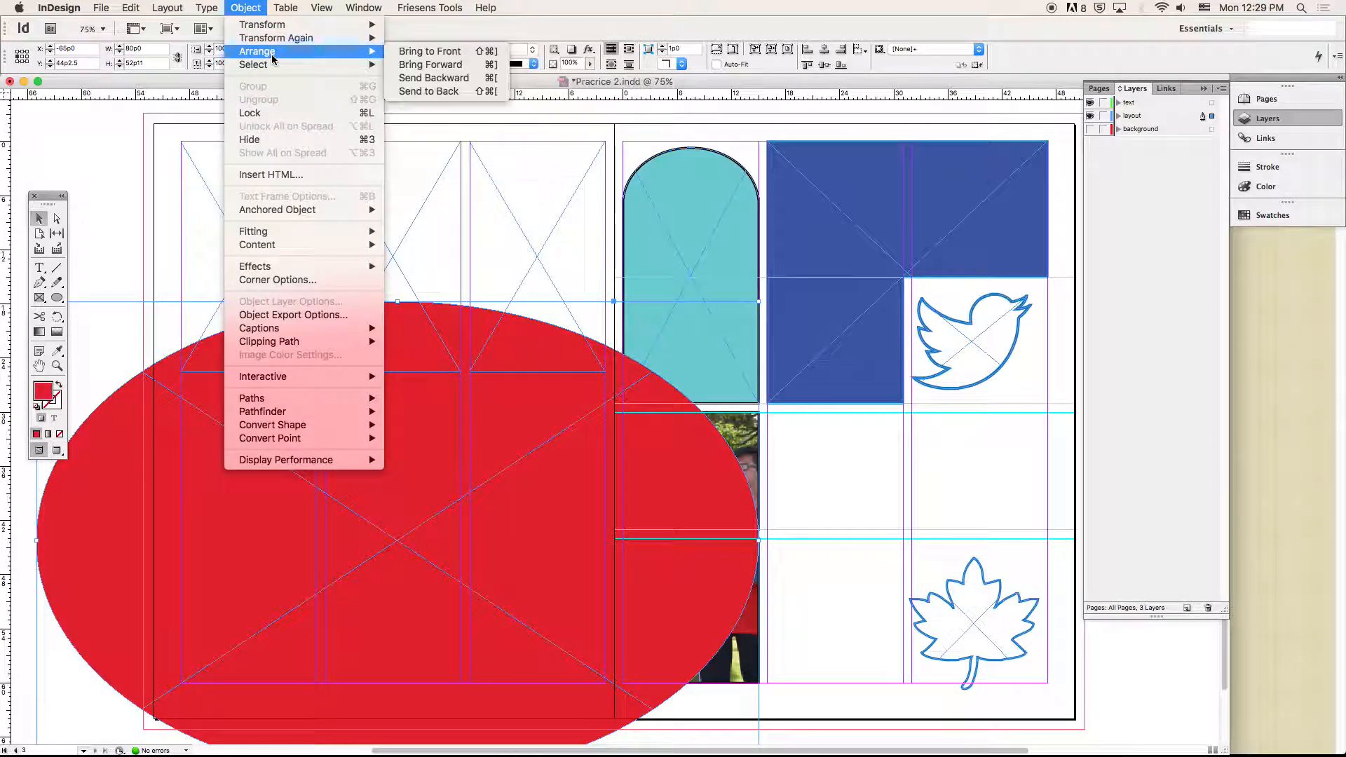
click(425, 54)
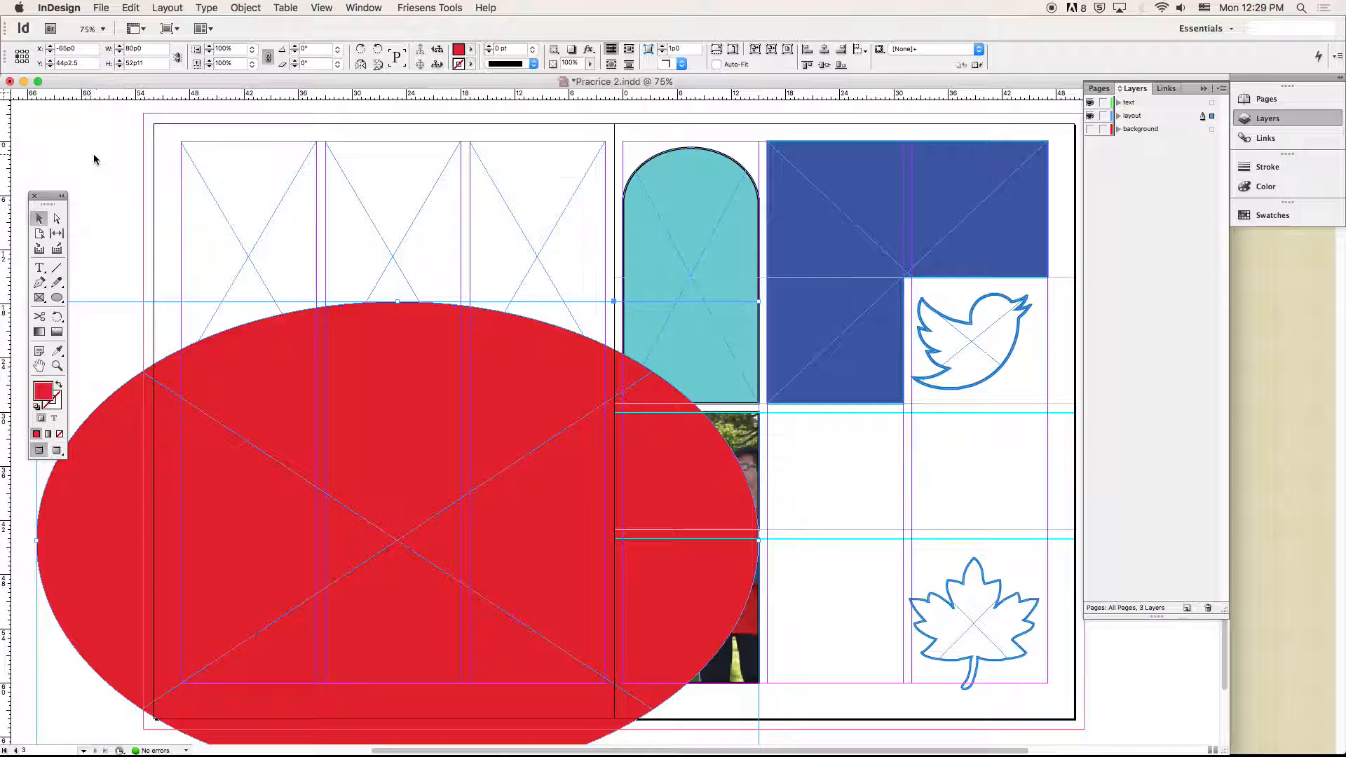
Step: Subtract the front red ellipse from the first-column frame with Pathfinder to give the frame a curved lower edge
click(98, 156)
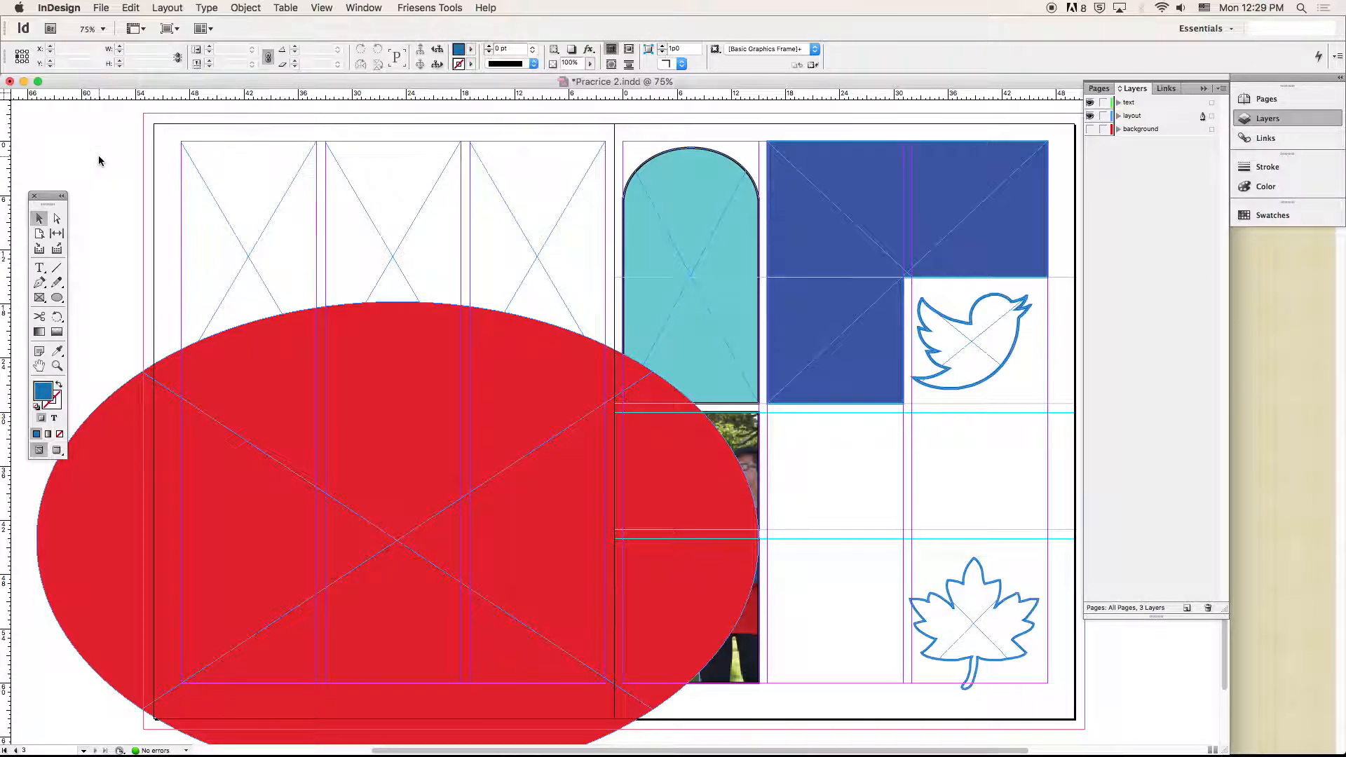
click(267, 227)
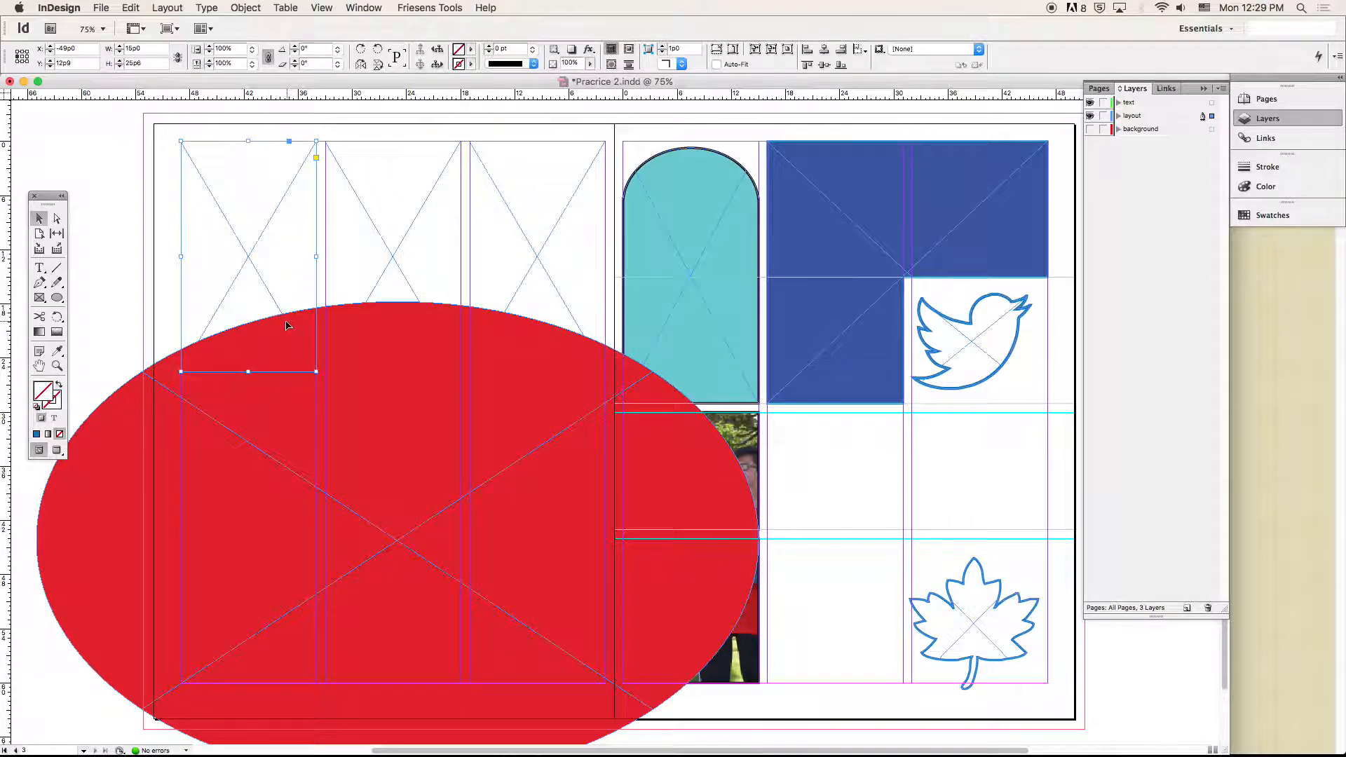
shift+click(109, 491)
click(242, 7)
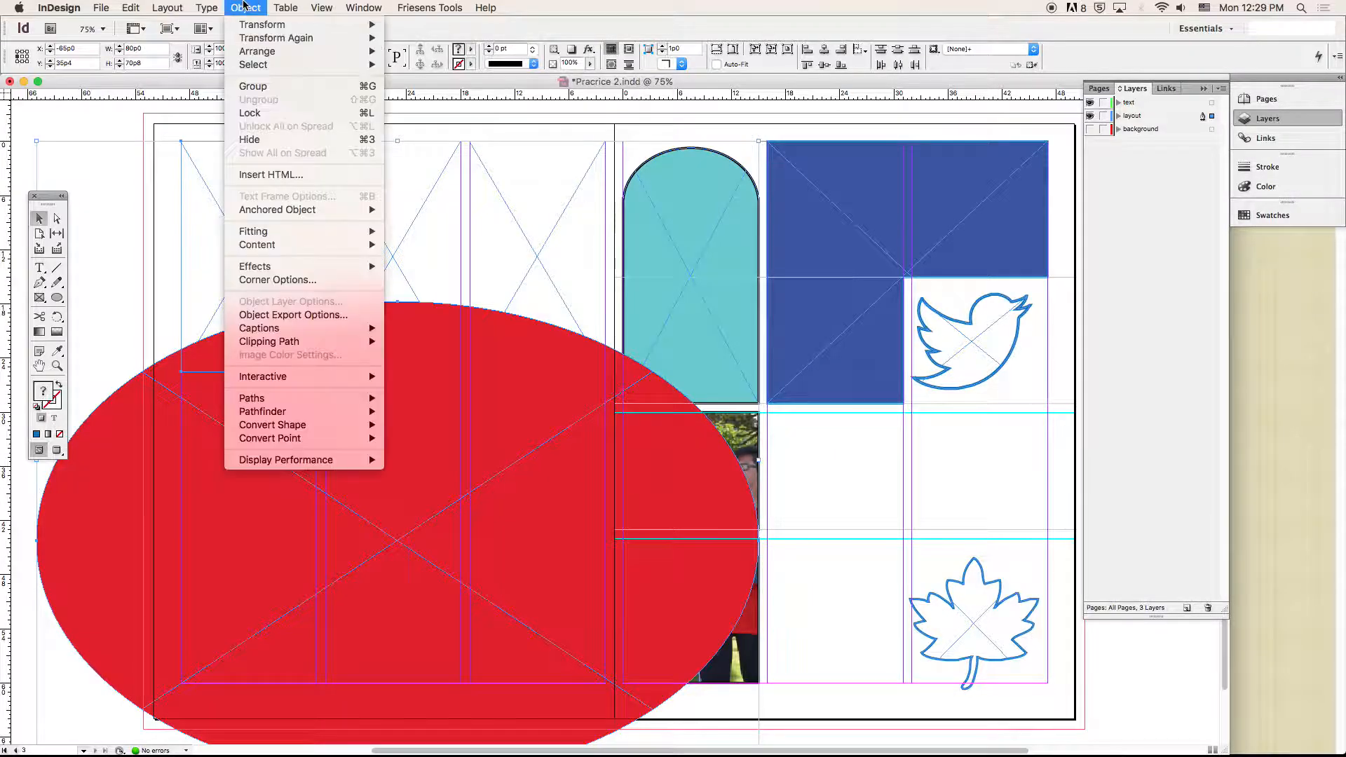
mouse_move(308, 413)
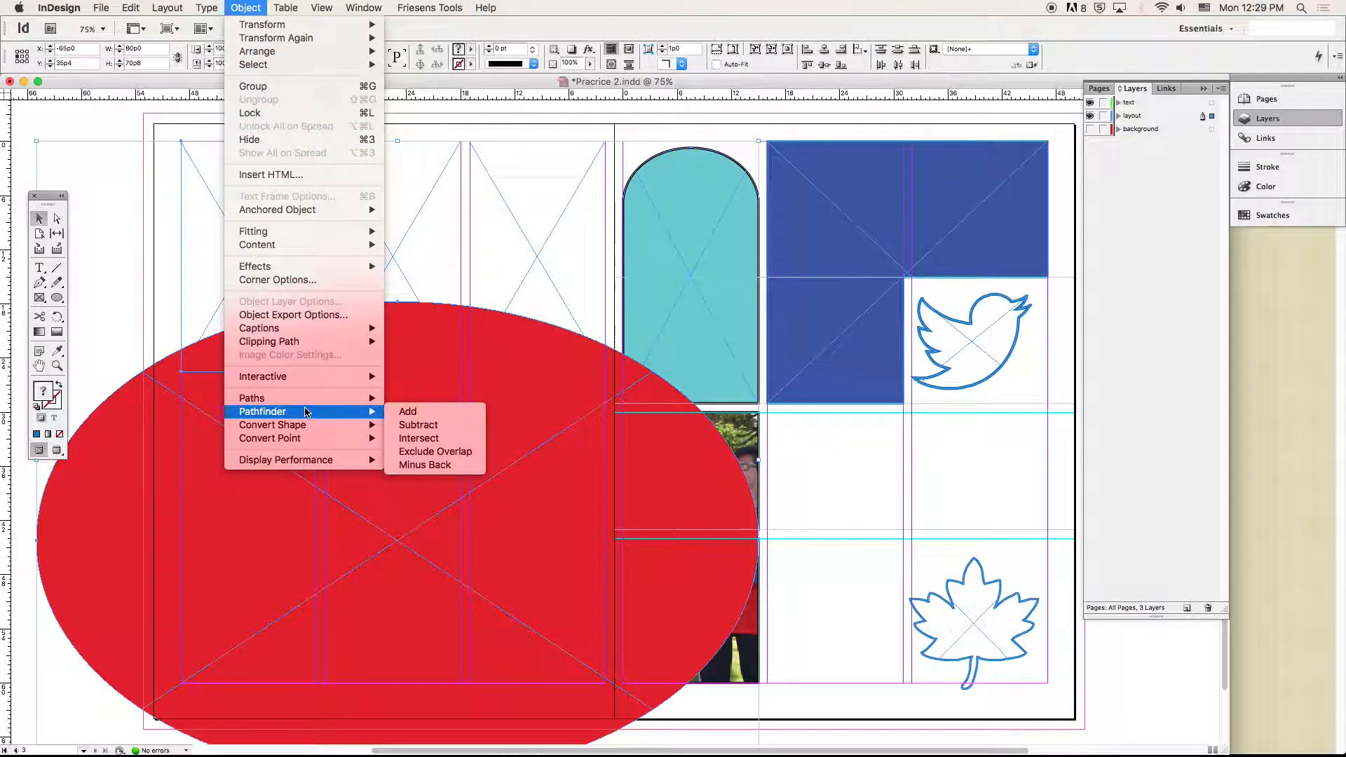
click(434, 425)
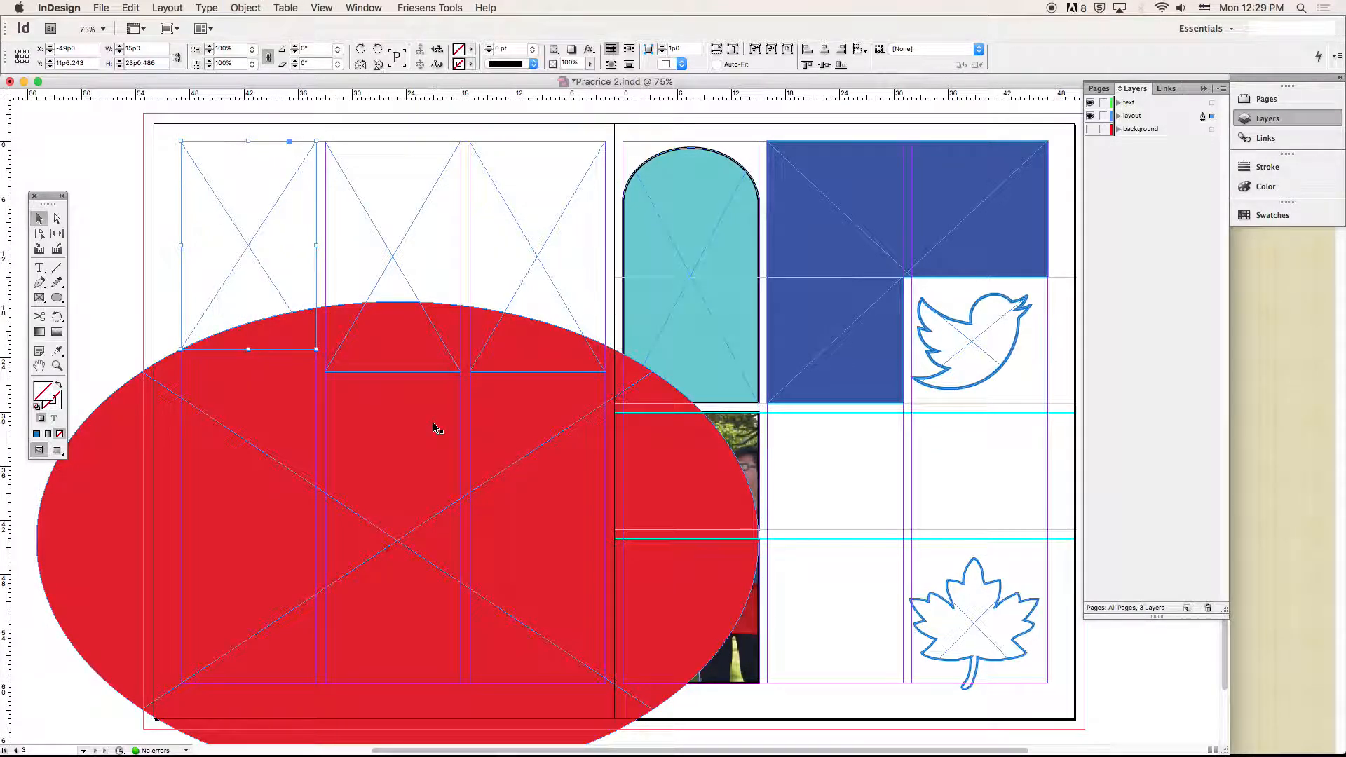
Step: Nudge the trimmed first-column frame up 0p6 to check its curved edge and return it to the top margin
key(Up)
key(Up)
key(Up)
key(Up)
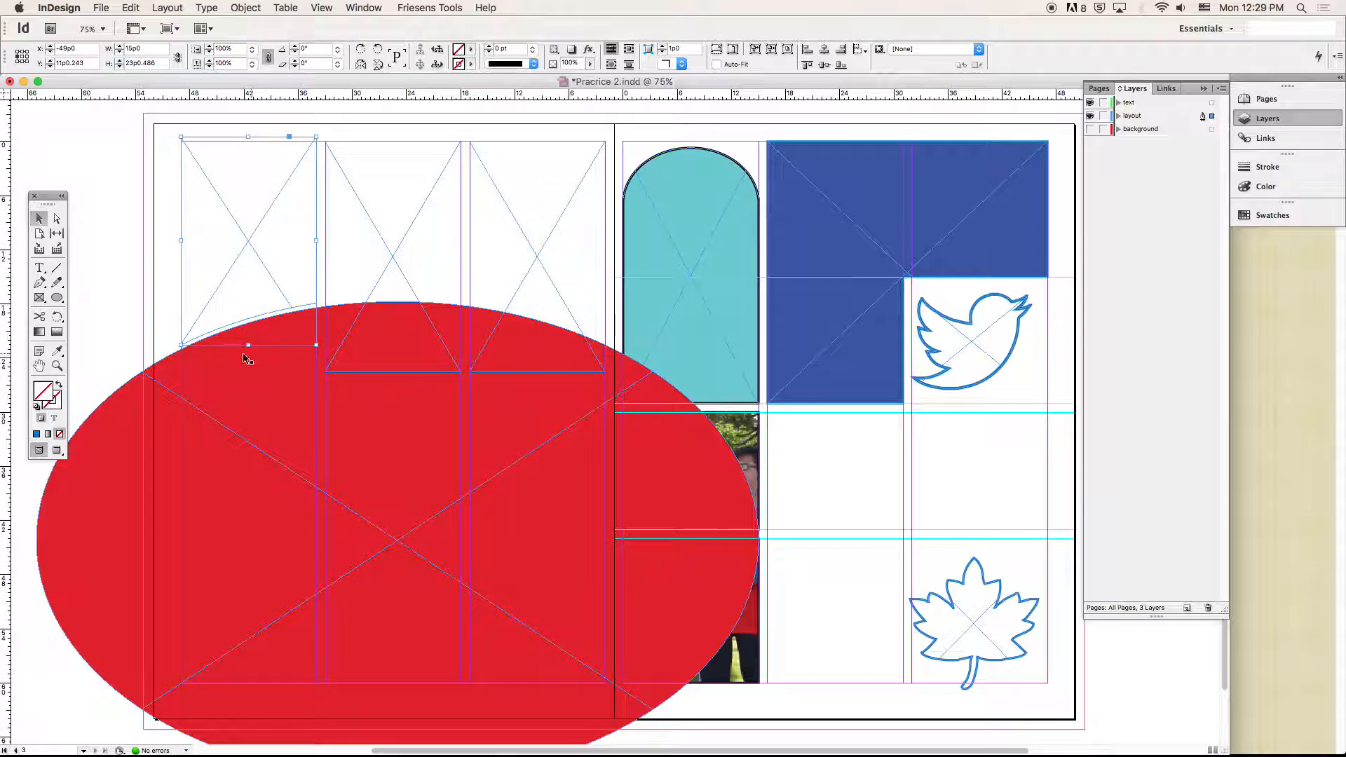
key(Down)
key(Down)
key(Down)
key(Down)
key(Down)
key(Down)
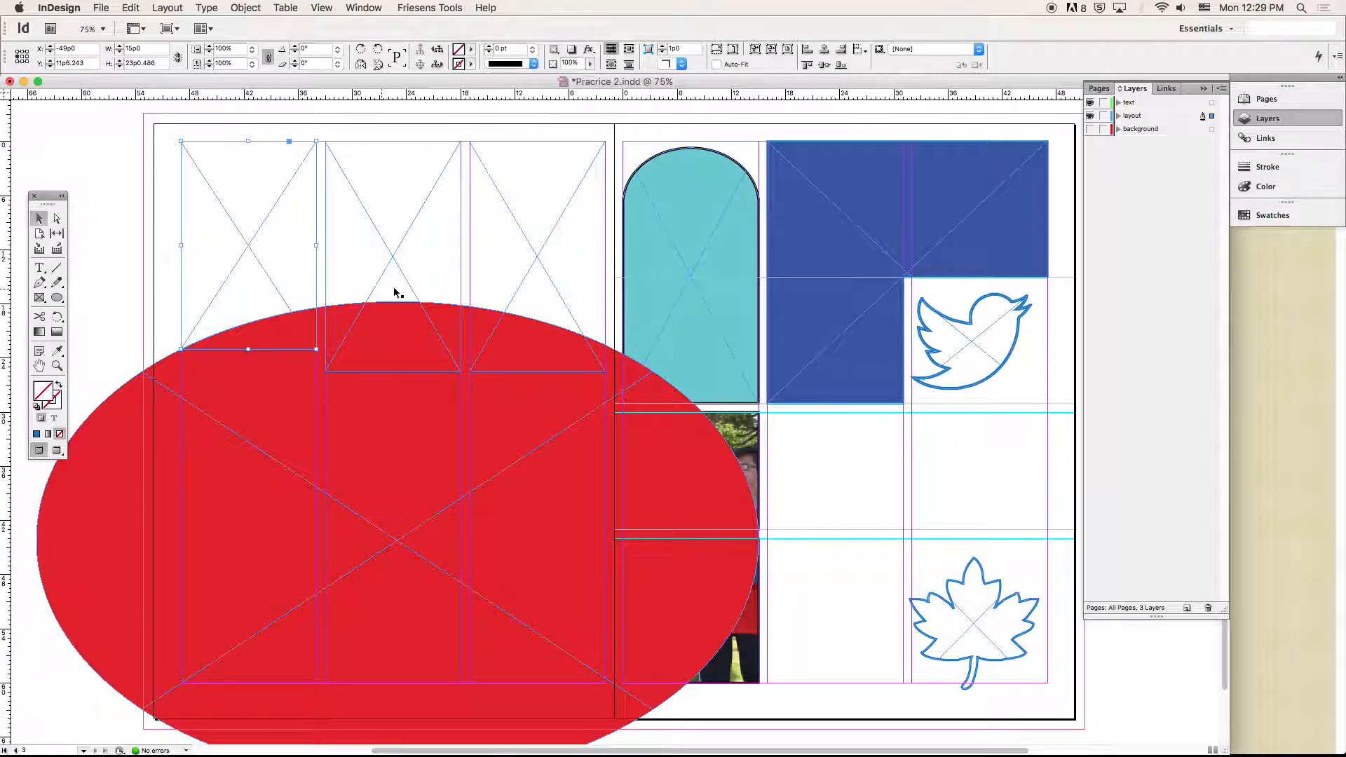
Step: Bring the next red ellipse copy to the front, over the untrimmed second and third column frames
click(128, 476)
click(246, 8)
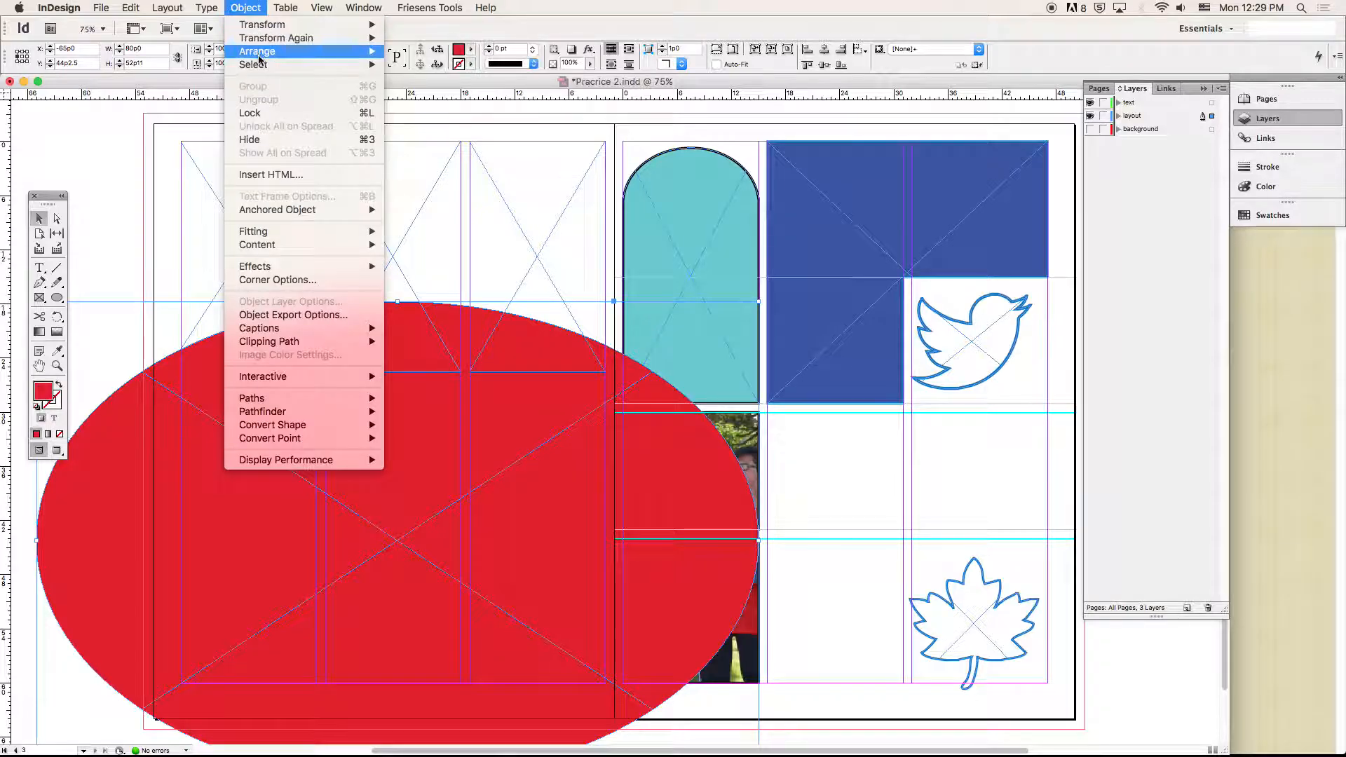
mouse_move(311, 58)
click(454, 52)
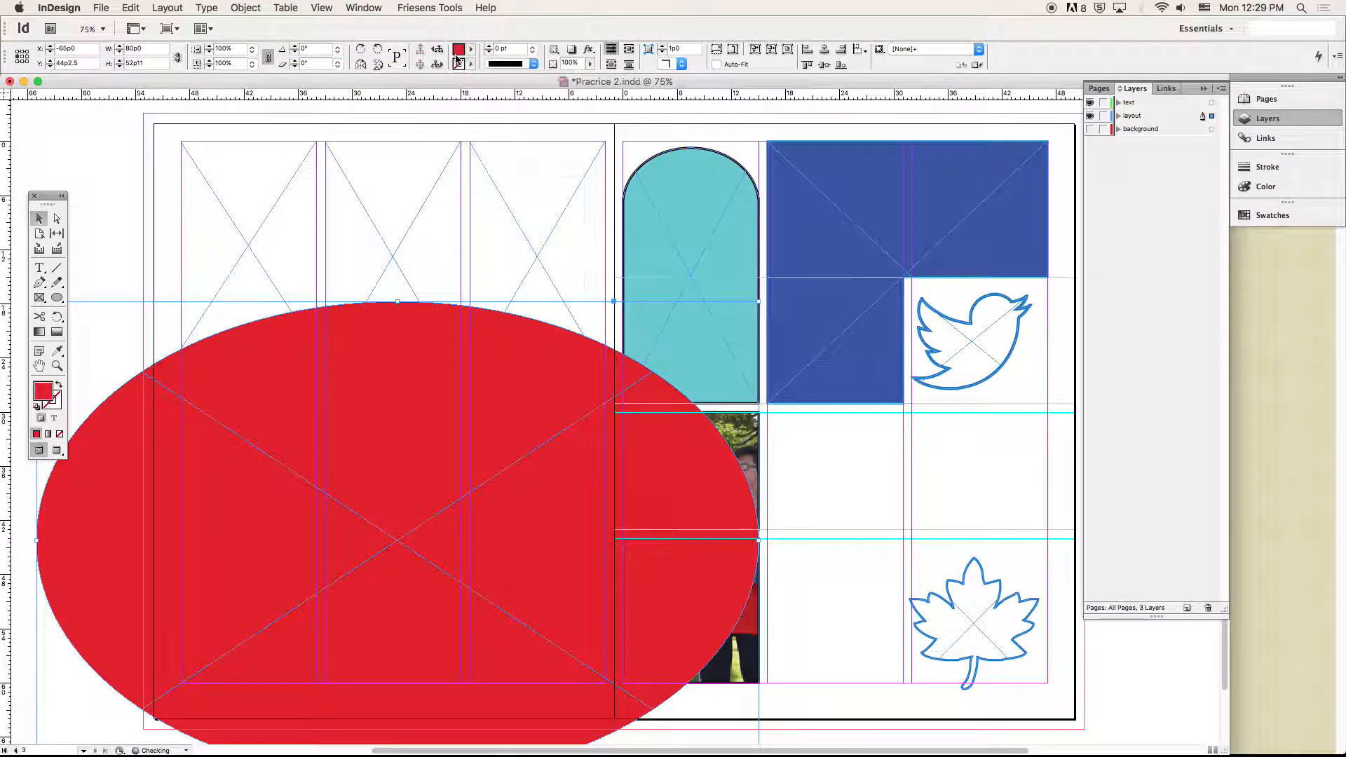
Step: Subtract the front red ellipse from the second-column frame with Pathfinder
click(421, 210)
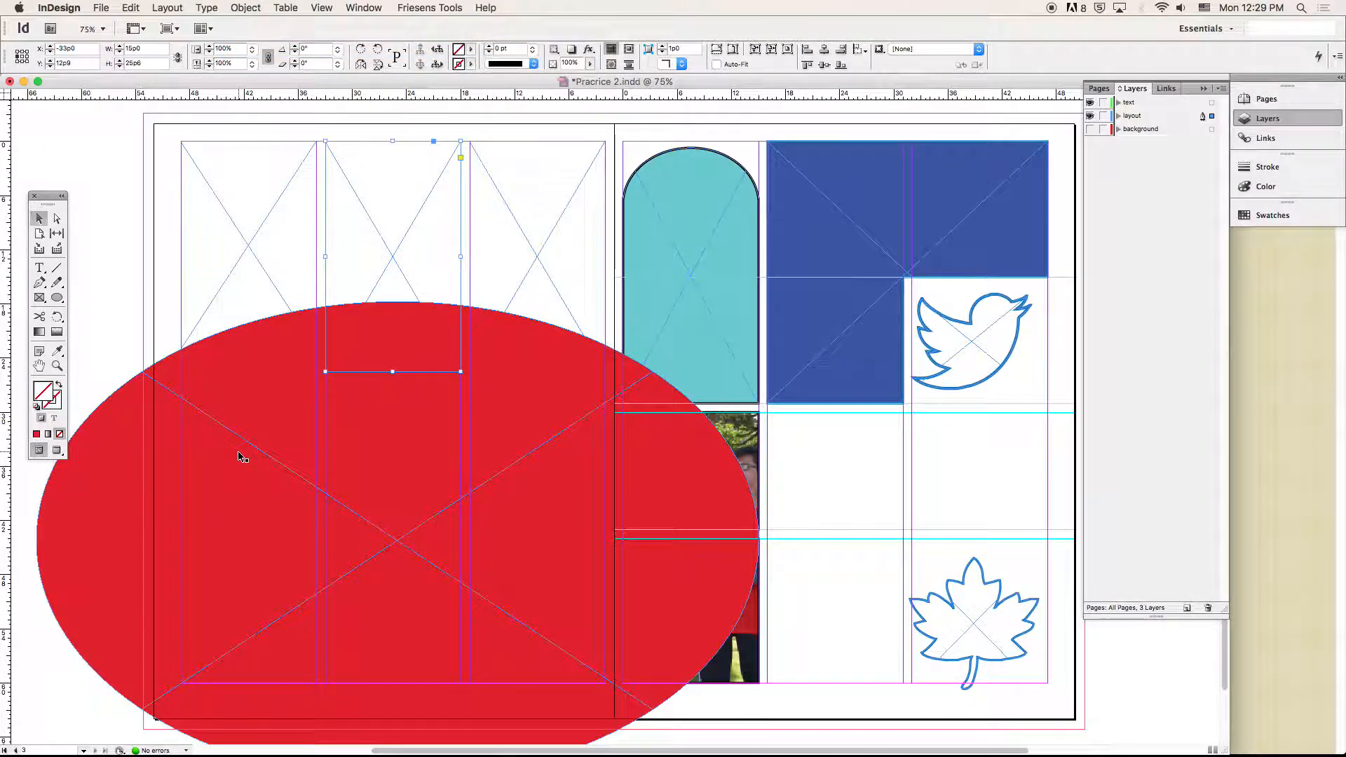
click(103, 505)
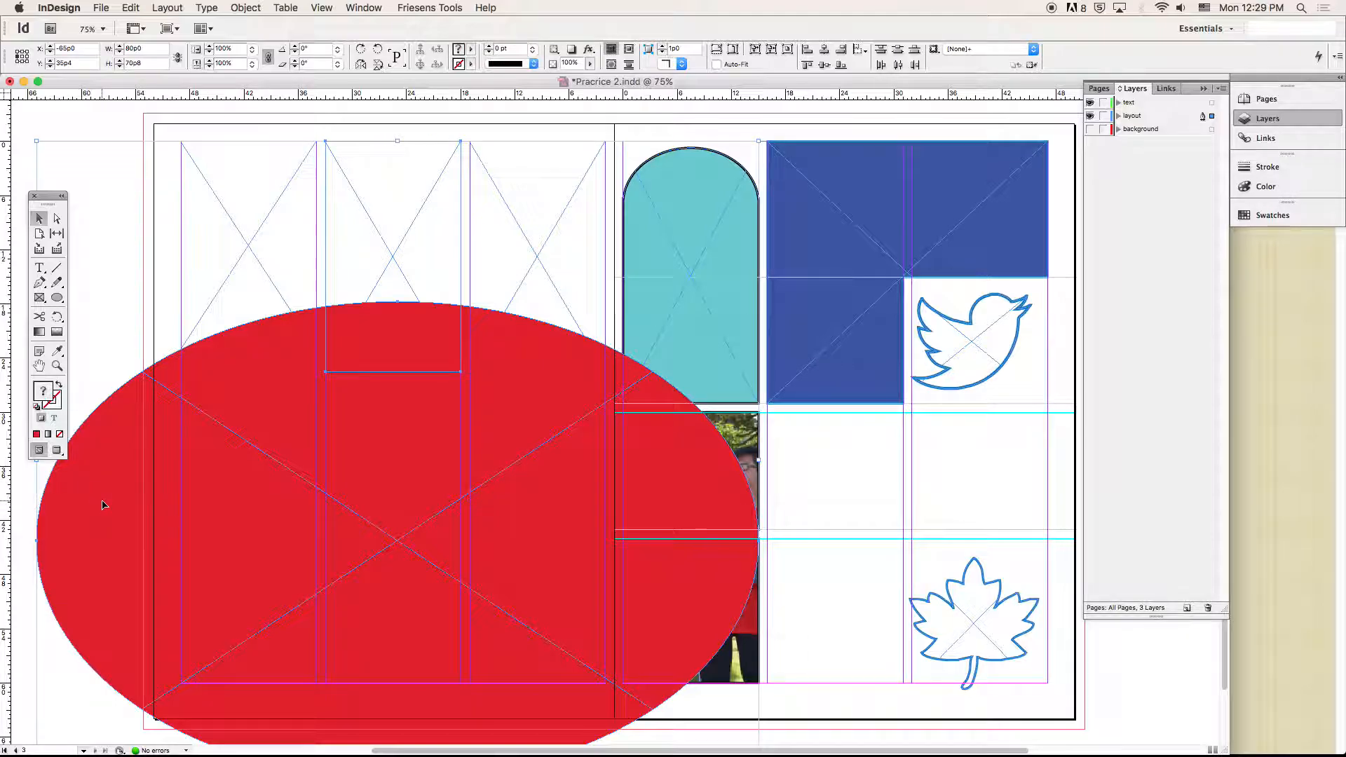
click(246, 8)
mouse_move(295, 416)
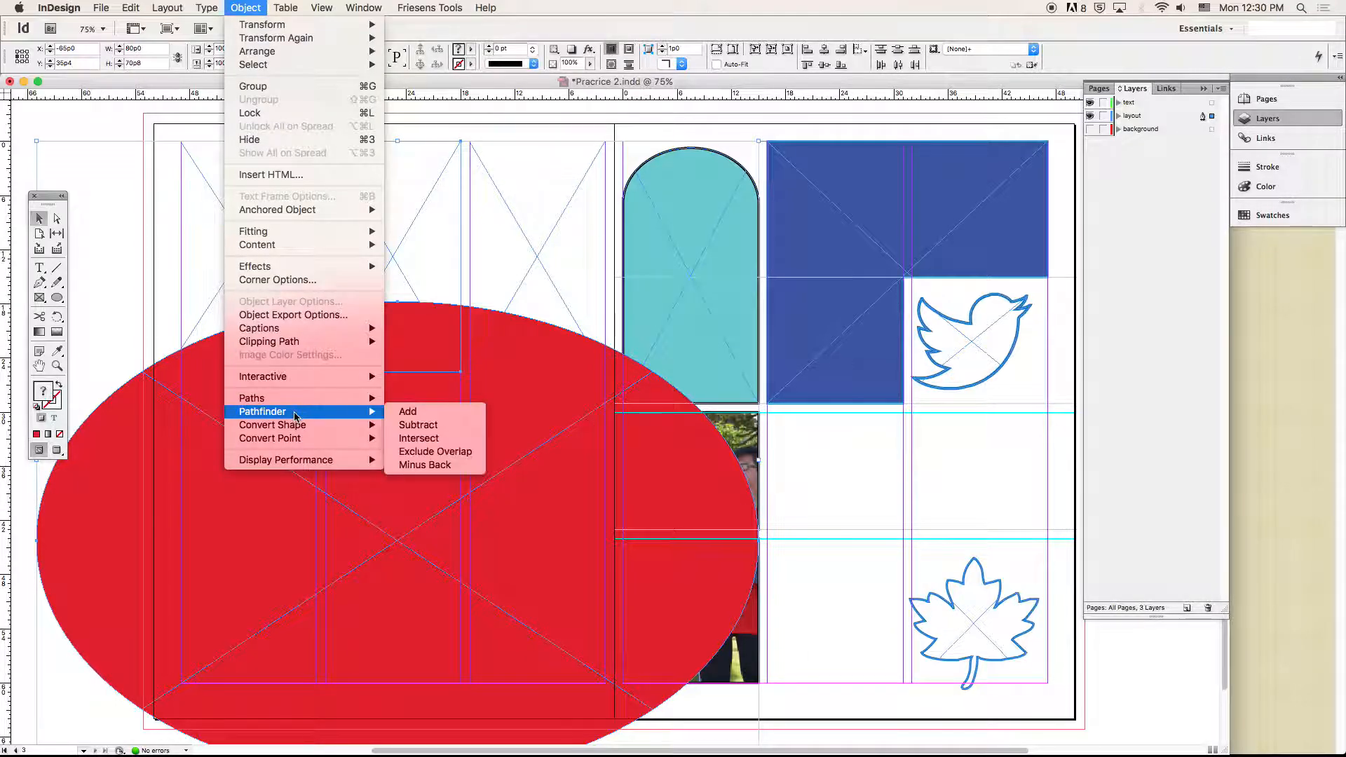
click(446, 426)
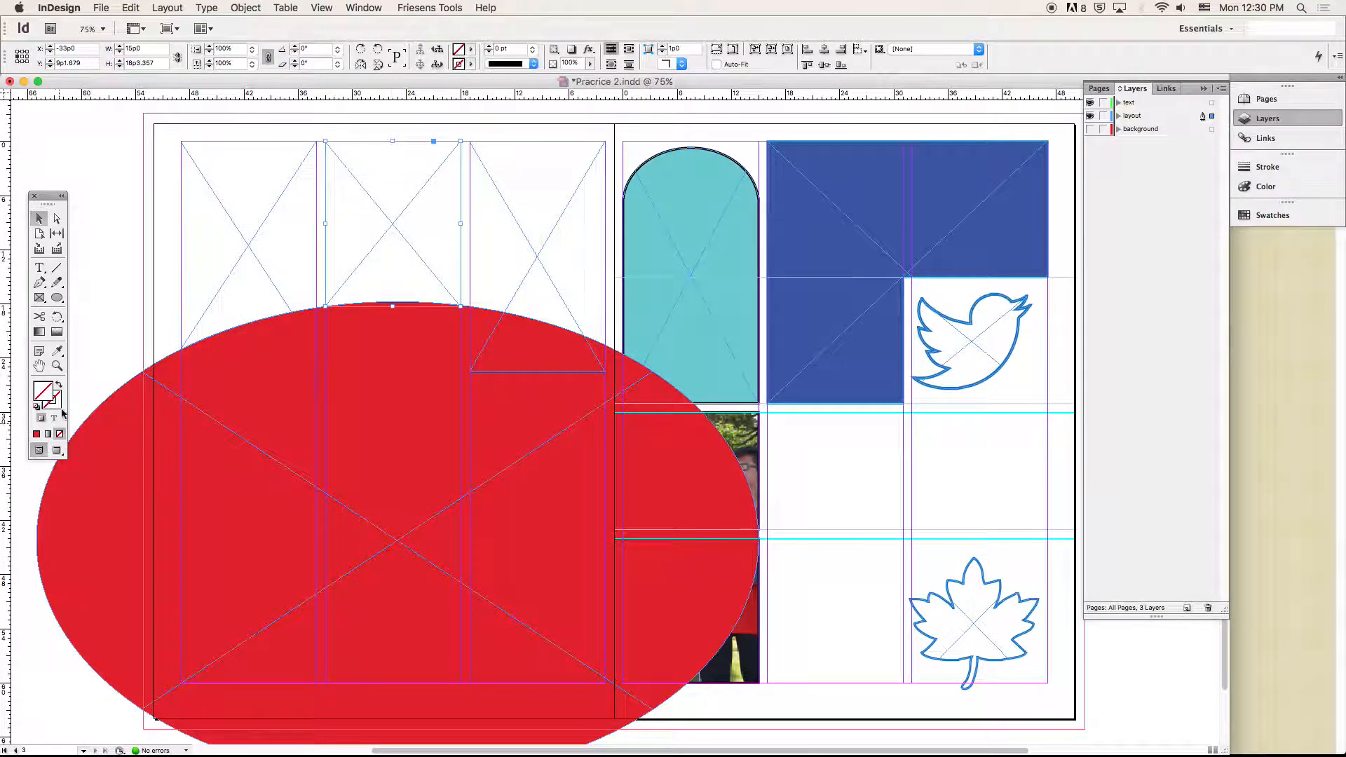
Step: Bring the remaining red ellipse to the front, over the untrimmed third-column frame on the left page
click(119, 441)
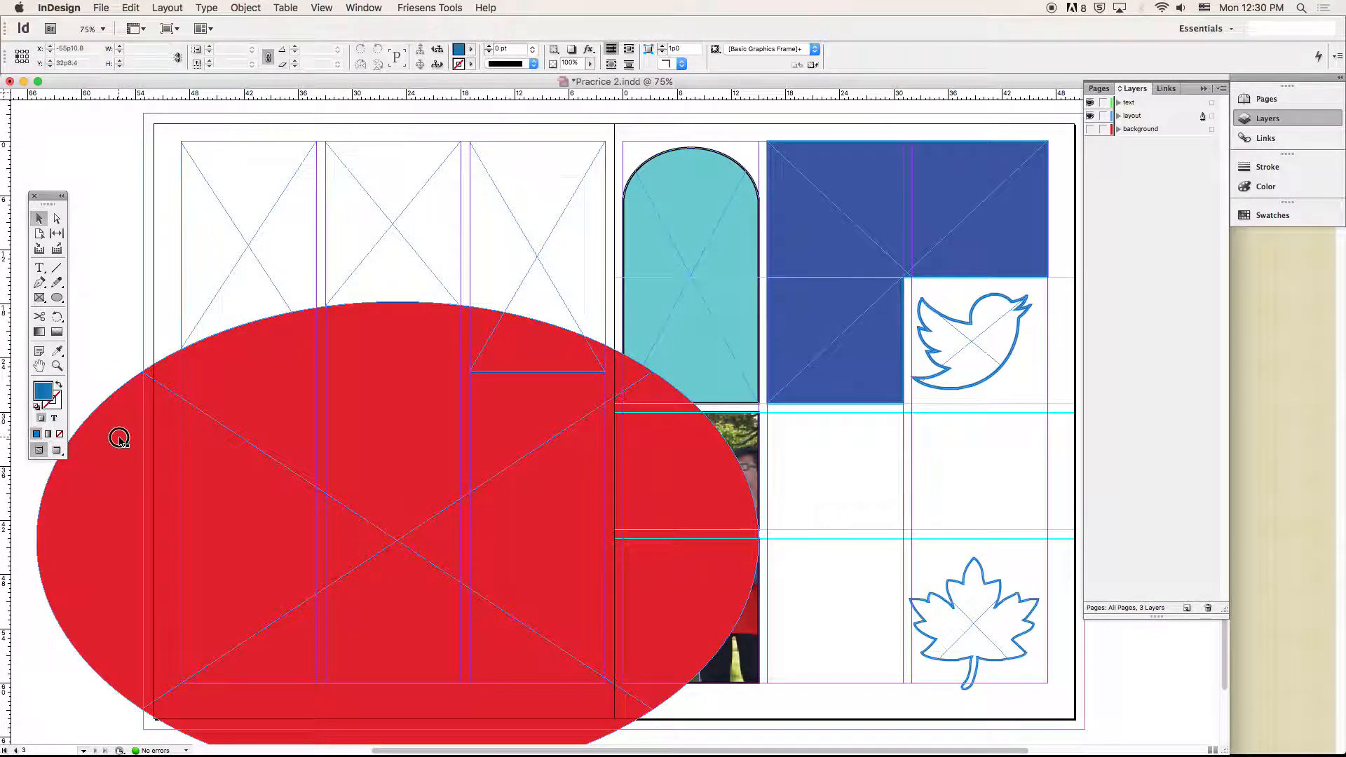
click(245, 7)
mouse_move(265, 55)
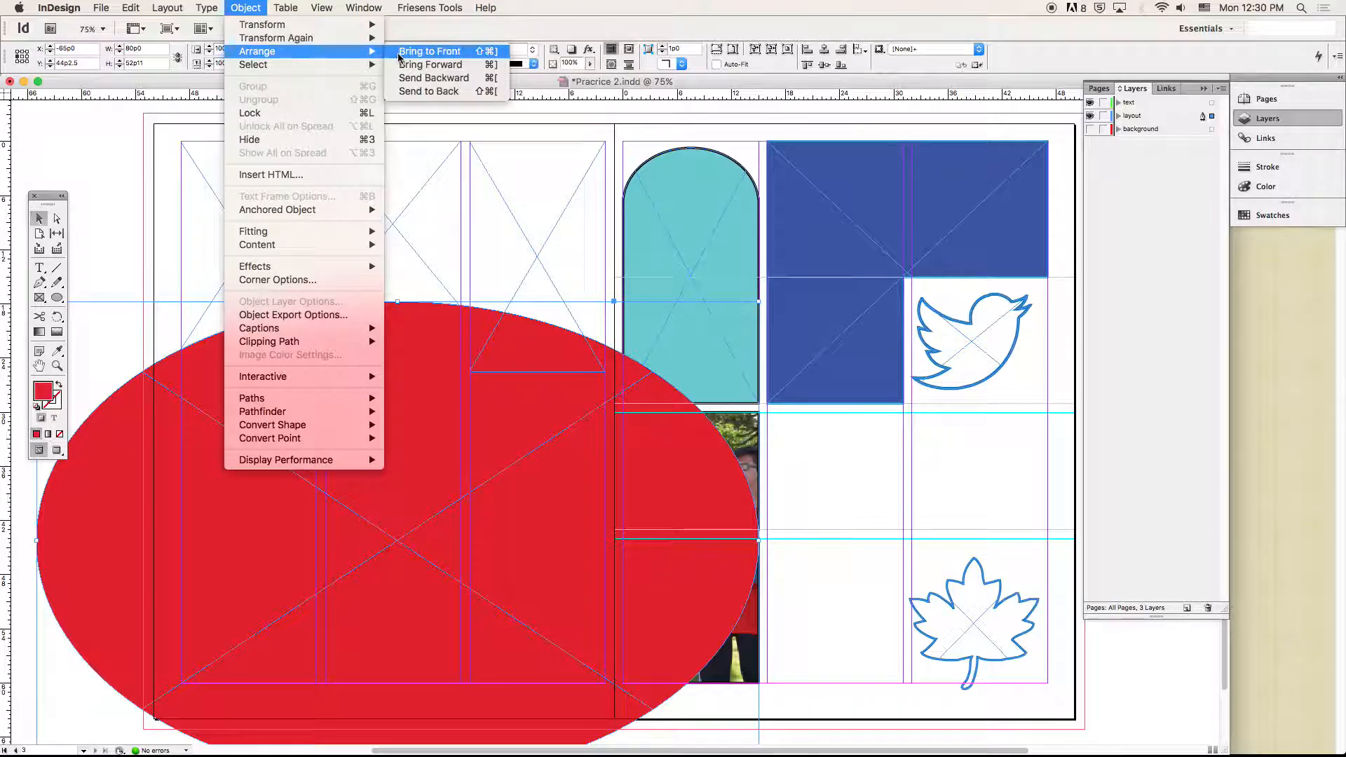
click(401, 53)
click(96, 174)
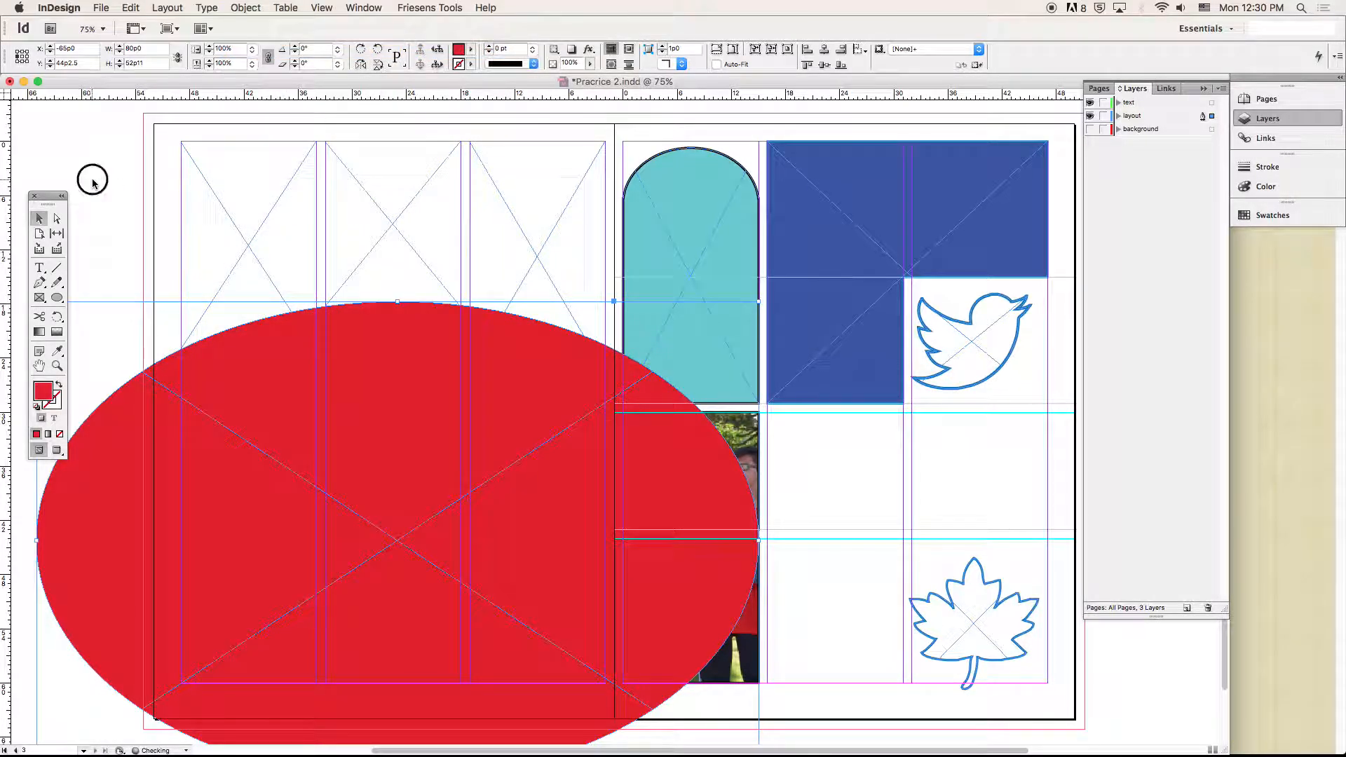
Step: Subtract the front red ellipse from the third-column frame with Pathfinder to give it a curved lower edge
click(560, 210)
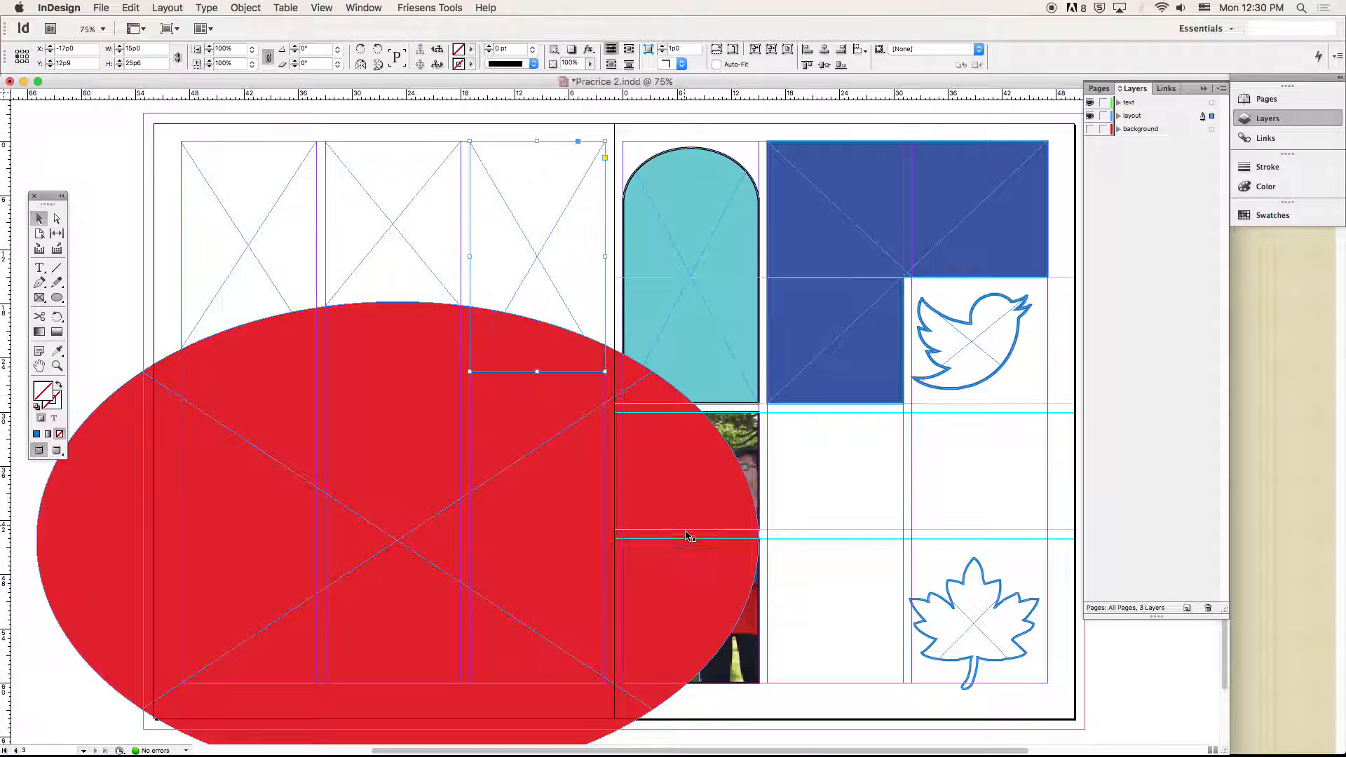
shift+click(678, 601)
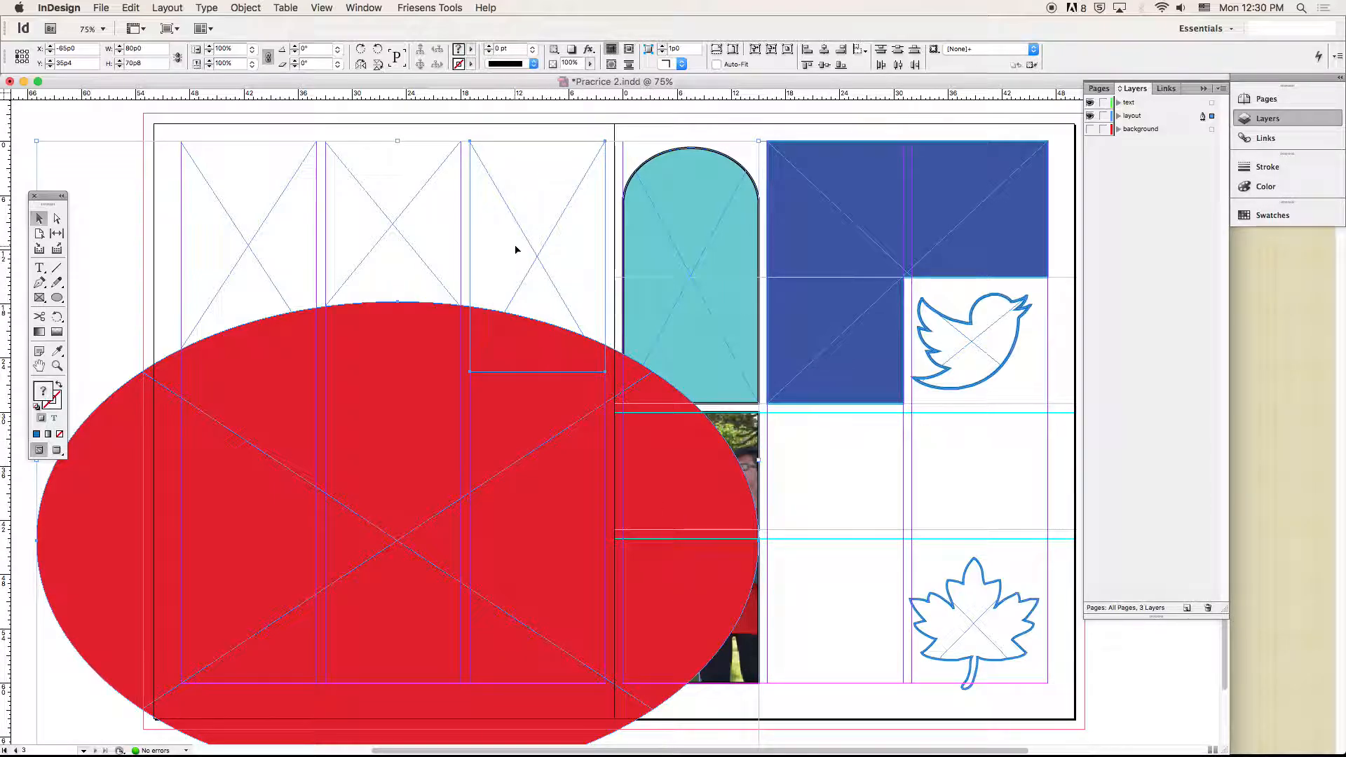
click(243, 8)
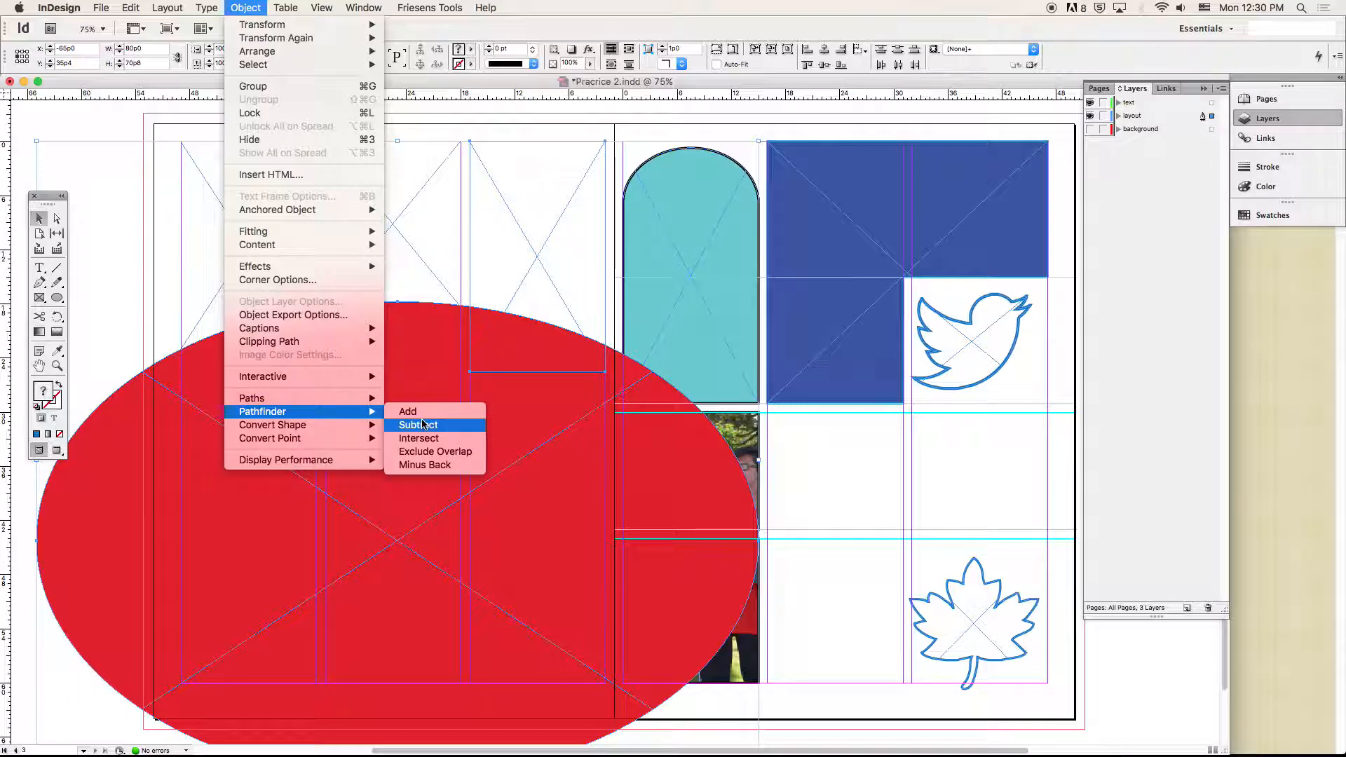
click(421, 425)
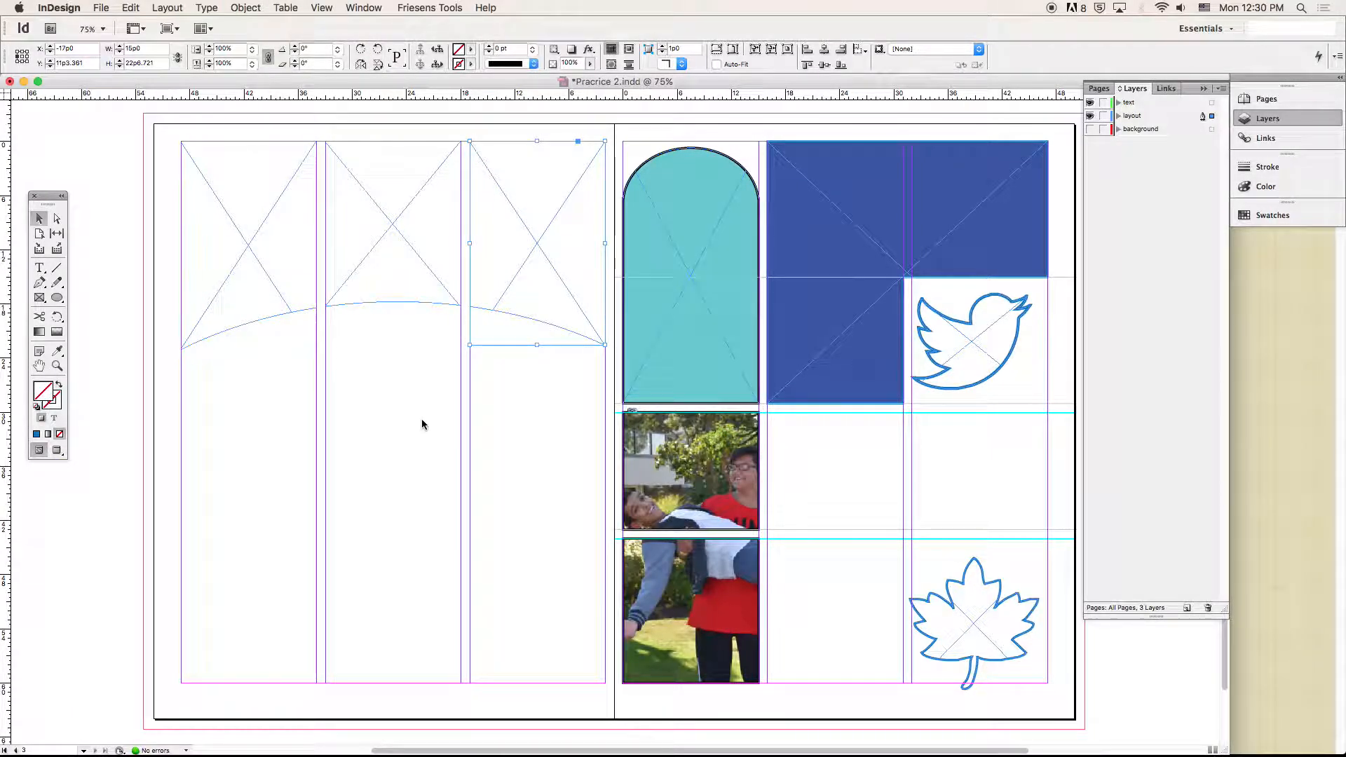
click(519, 419)
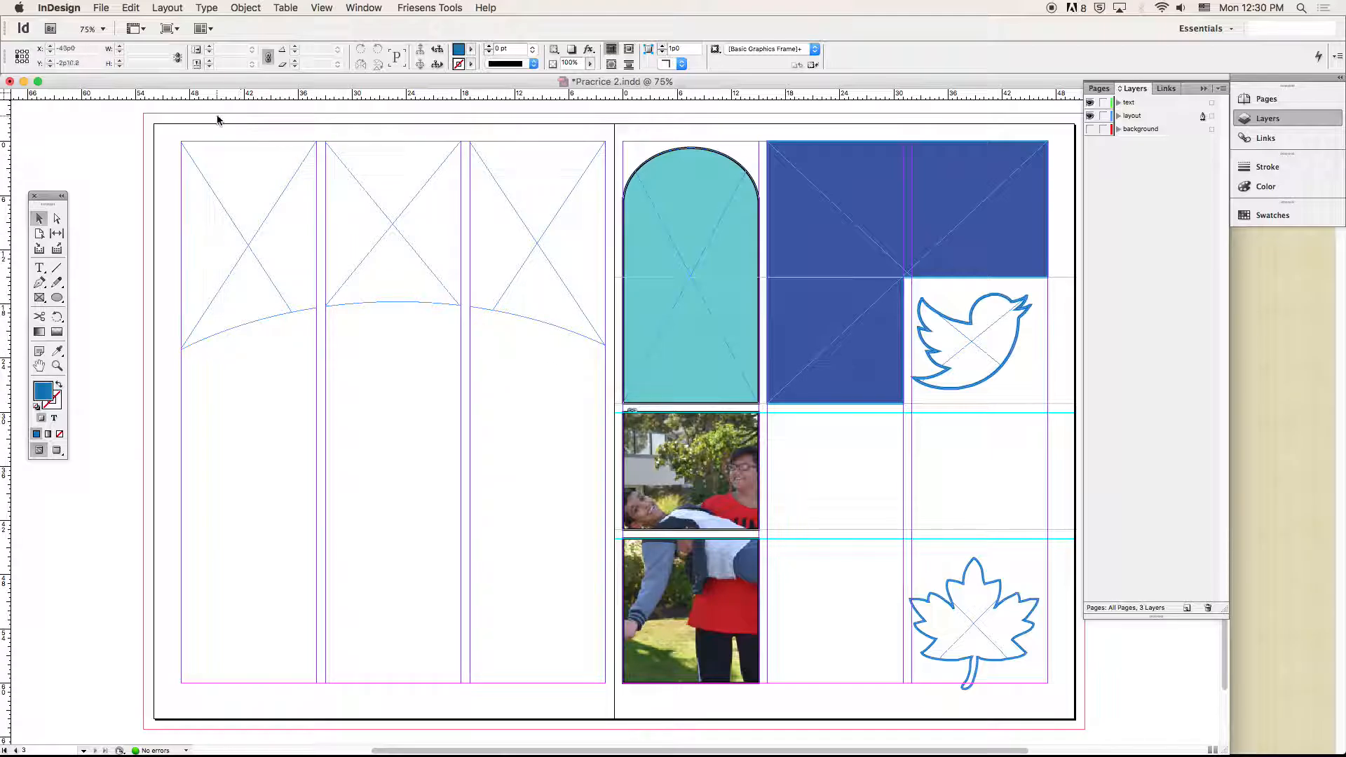
Step: Set the ruler origin at the left page's upper-left margin corner and add horizontal page guides at about 40p0 and 39p0
drag(10, 96, 181, 142)
drag(230, 97, 259, 503)
drag(220, 96, 241, 494)
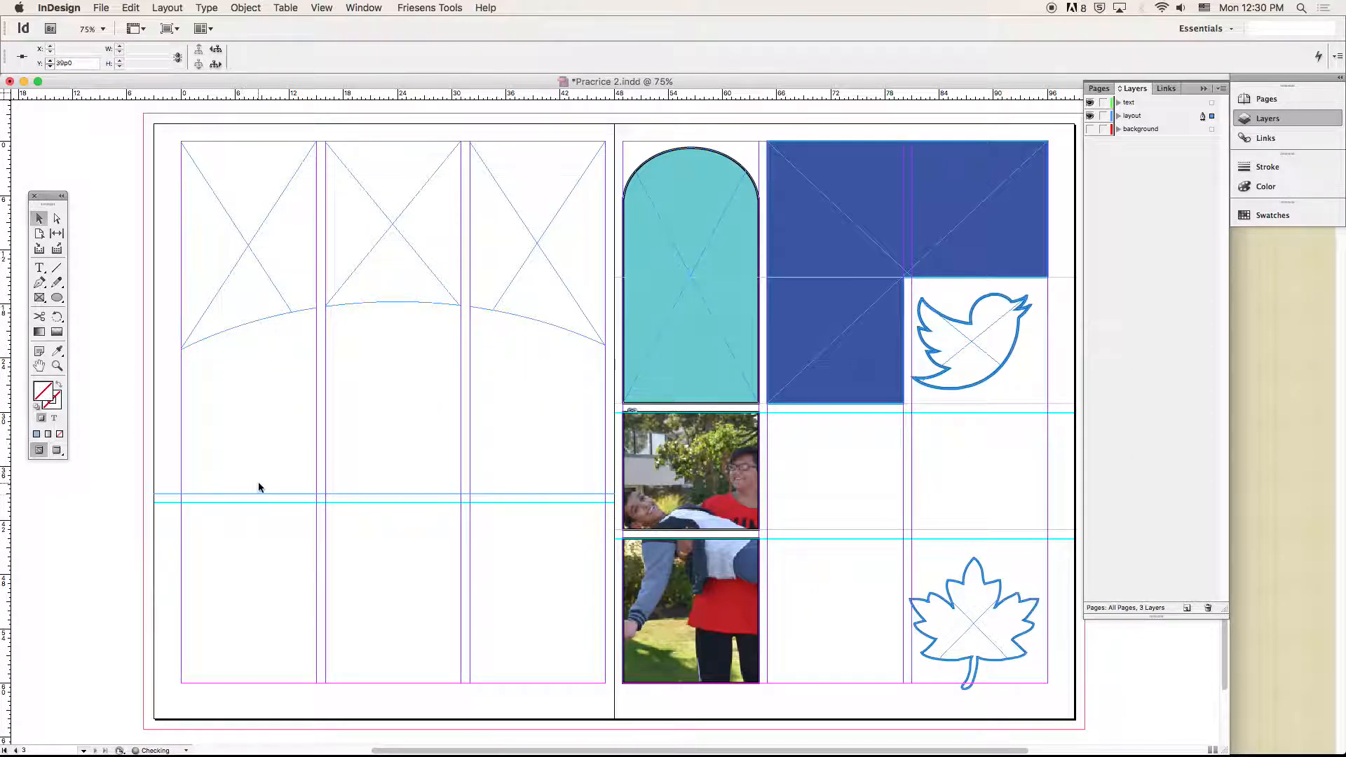
Step: Draw a rectangle frame 15p0 wide and about 21p5 high in the first column, overlapping the curved frame and ending at the 39p0 guide
click(40, 297)
drag(182, 303, 306, 486)
drag(315, 491, 317, 495)
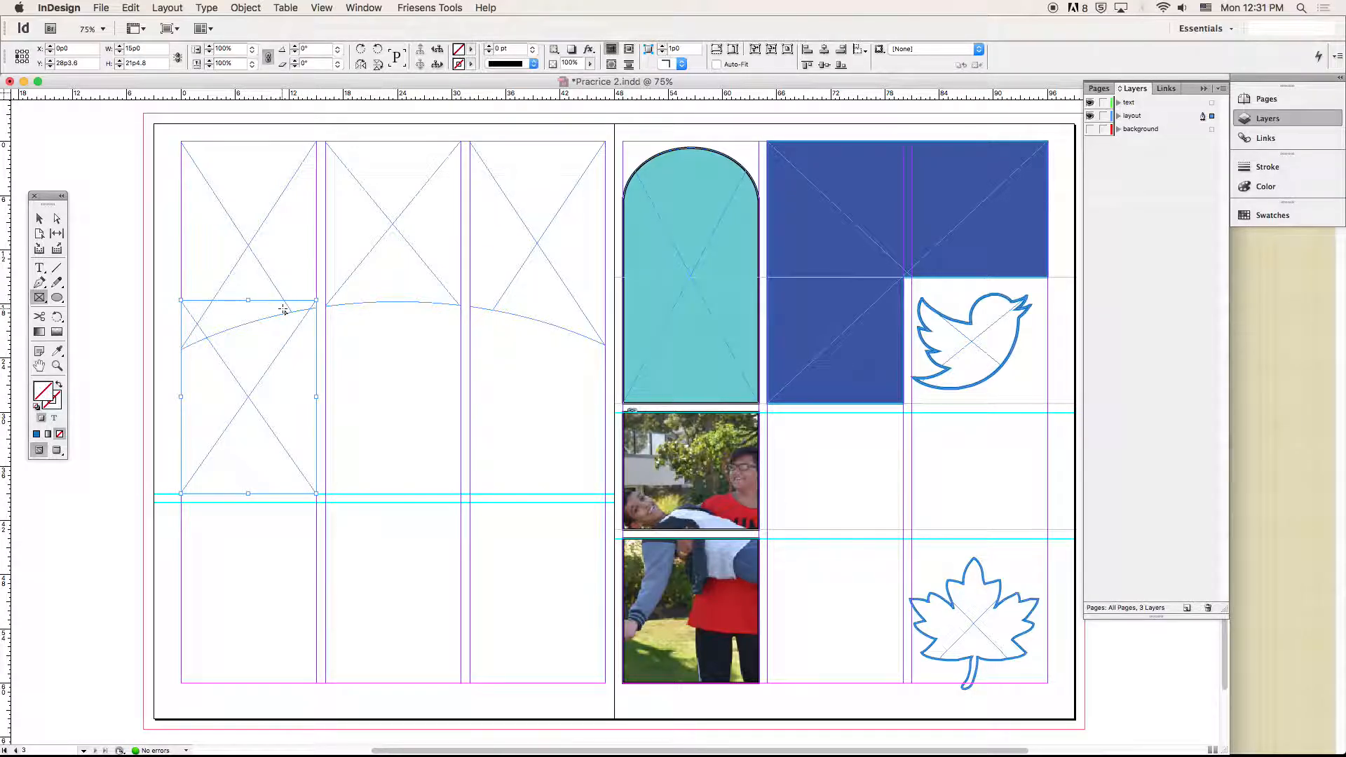
click(39, 219)
Step: Copy the curved first-column frame and paste it in place on top of the original
click(234, 213)
click(140, 7)
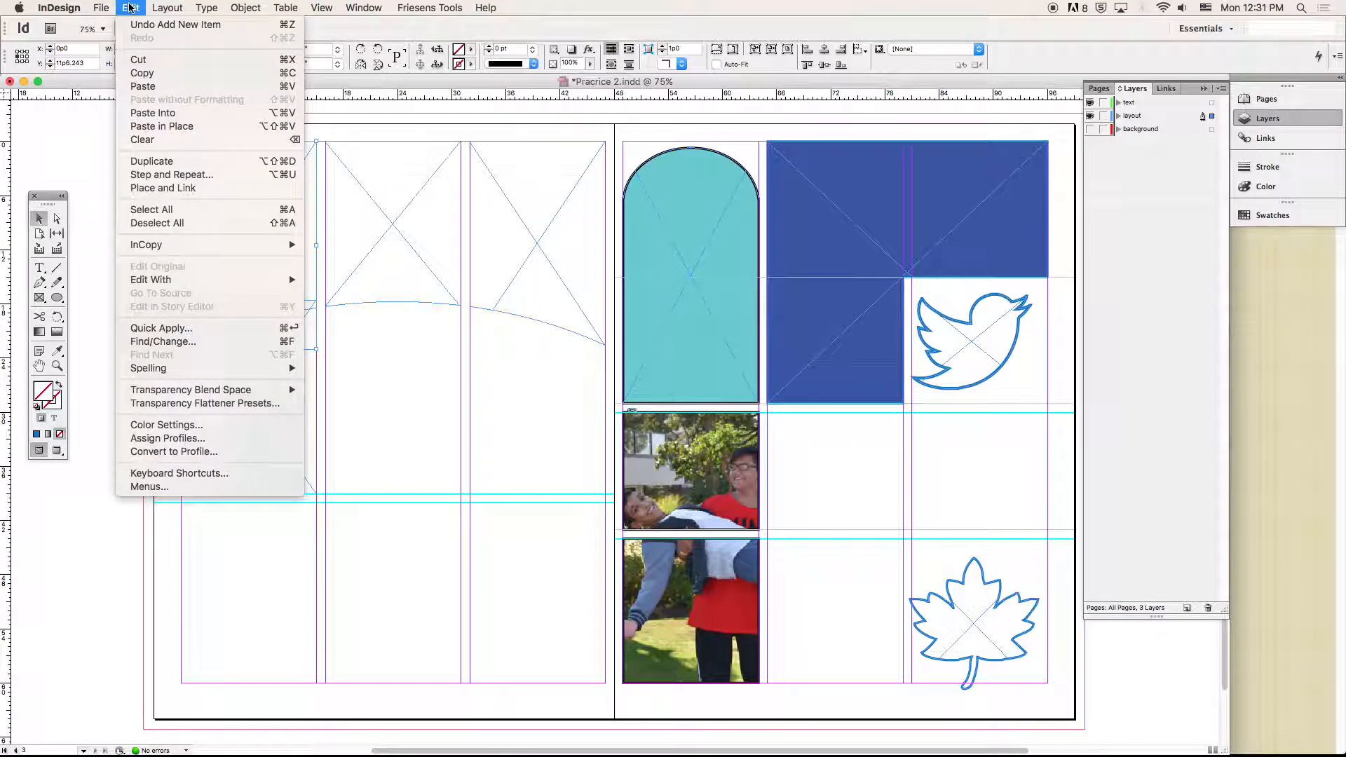
click(143, 88)
key(super+z)
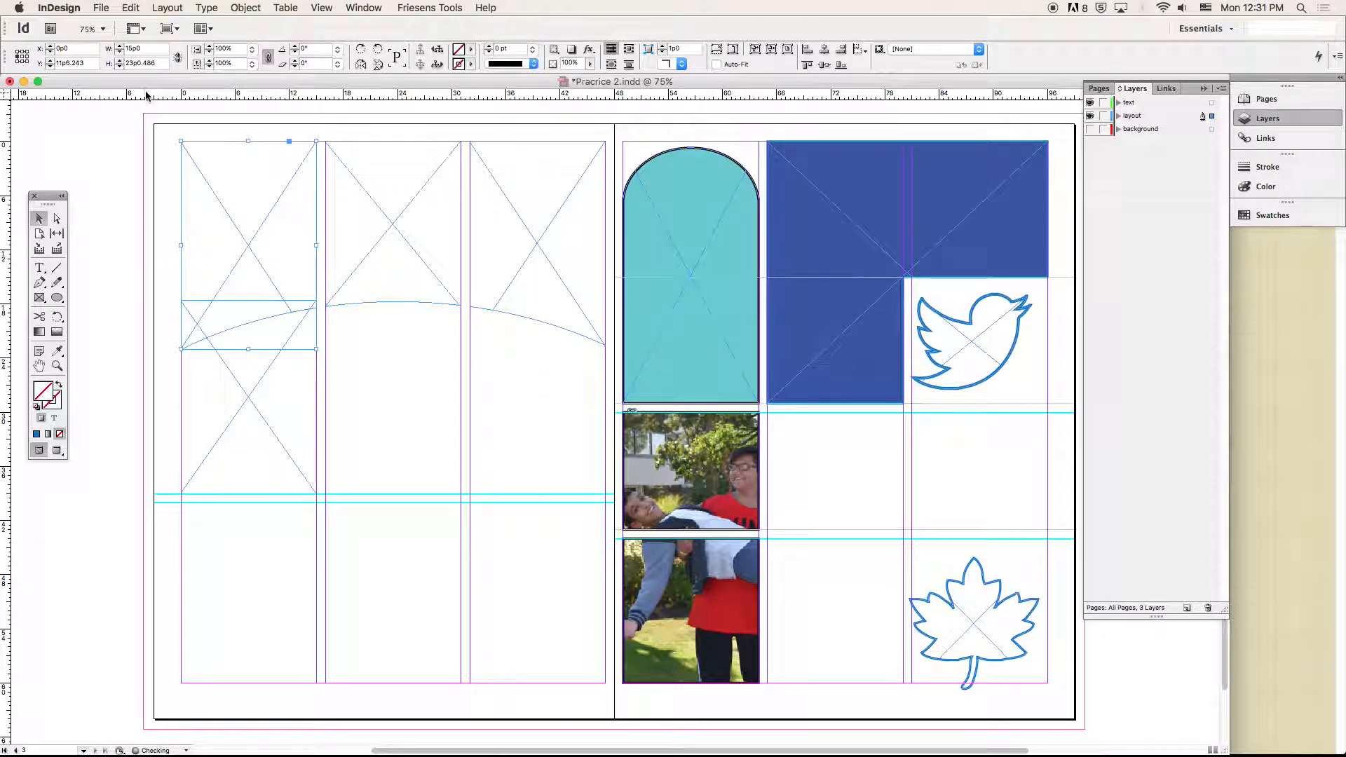
click(127, 7)
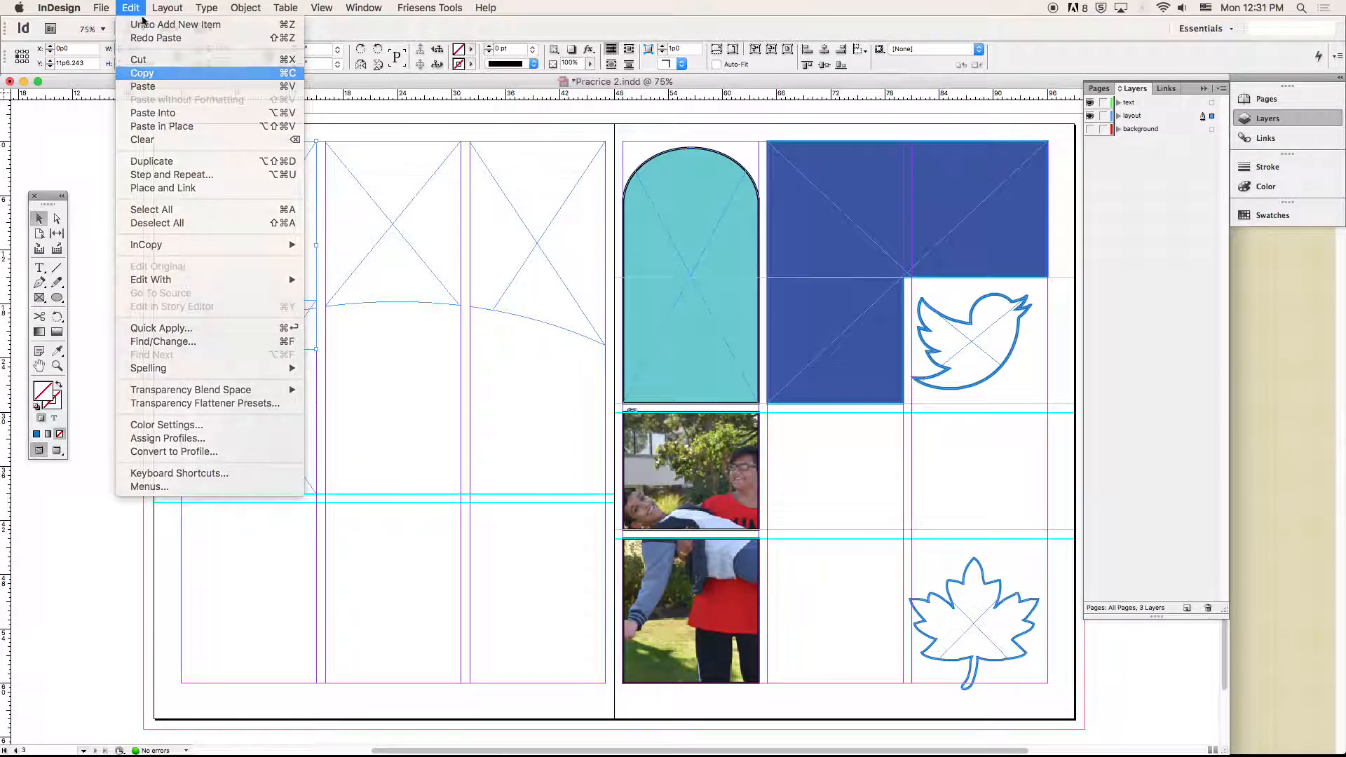
click(152, 129)
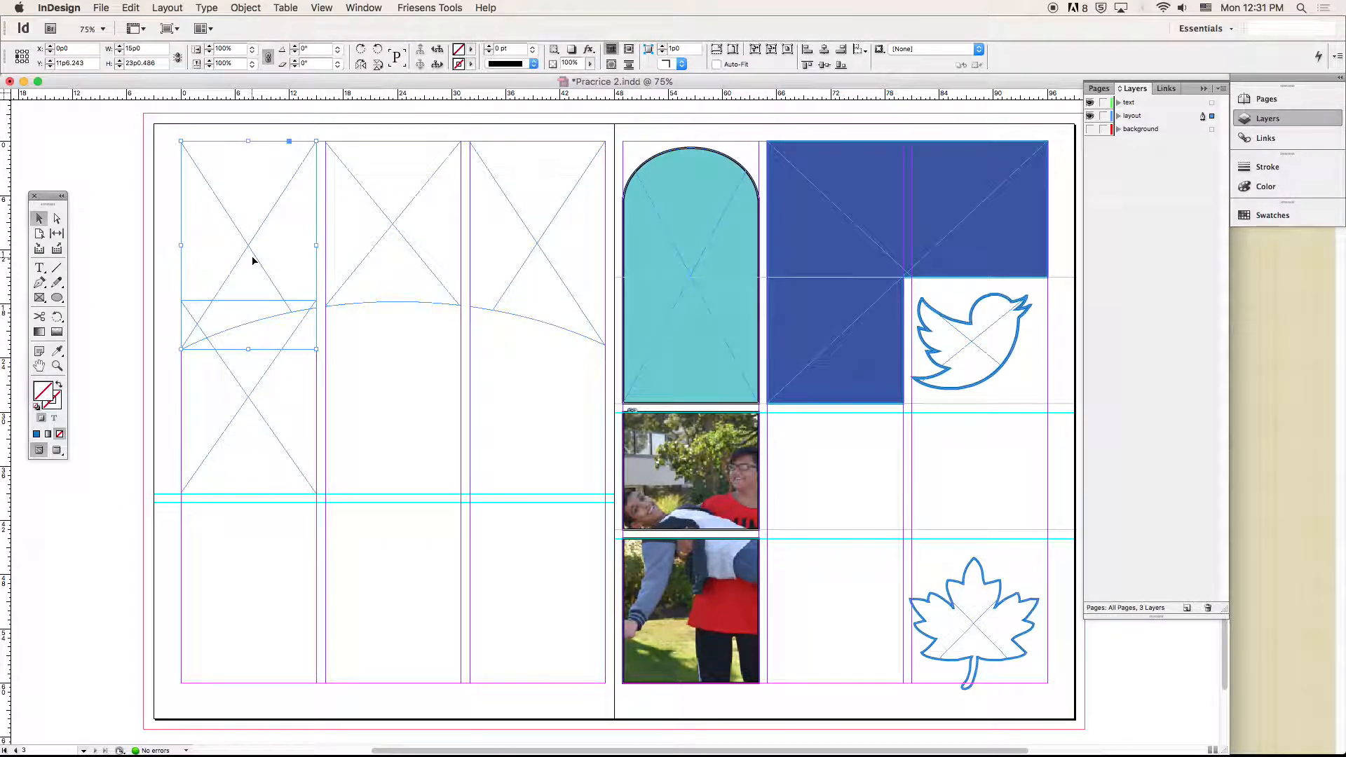
click(244, 7)
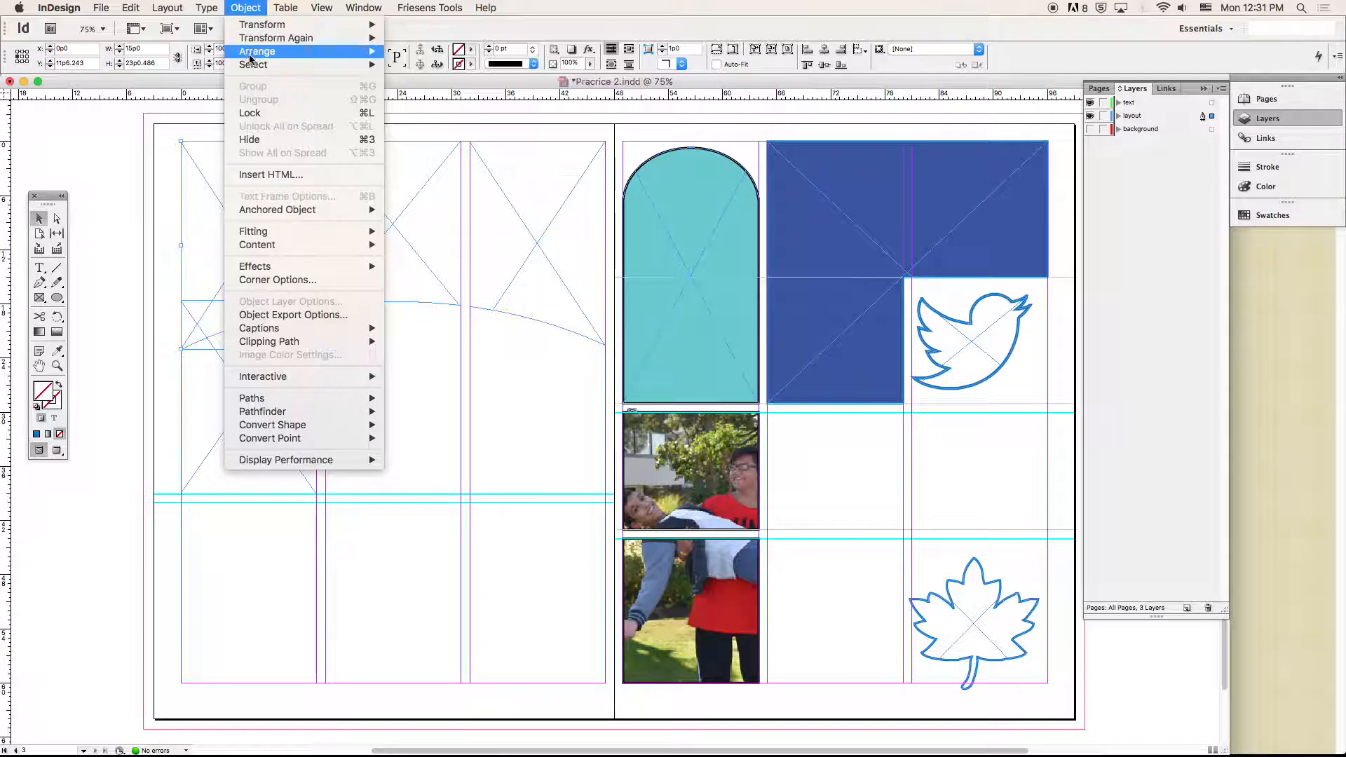
mouse_move(252, 56)
click(246, 8)
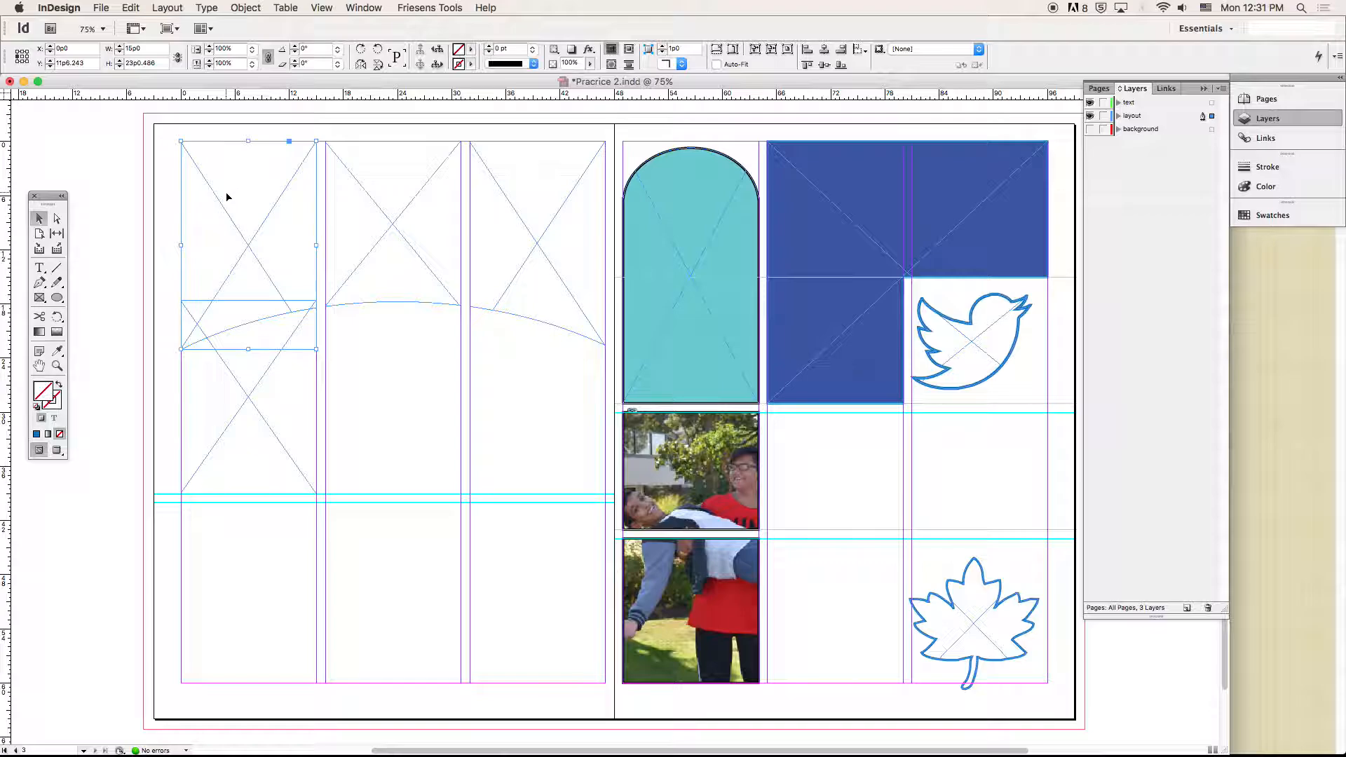
Step: Subtract the pasted curved frame from the new first-column rectangle with Pathfinder to give it a matching curved upper edge
shift+click(253, 401)
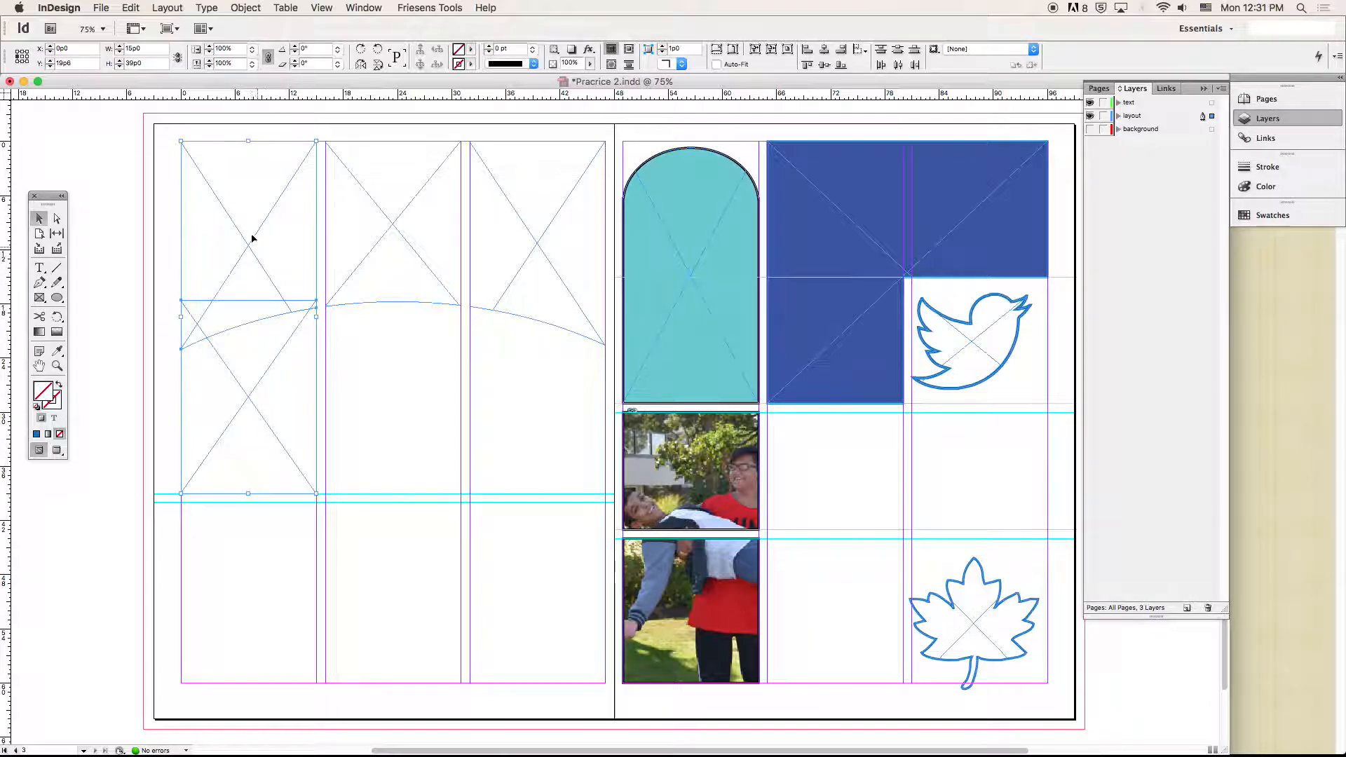
click(246, 8)
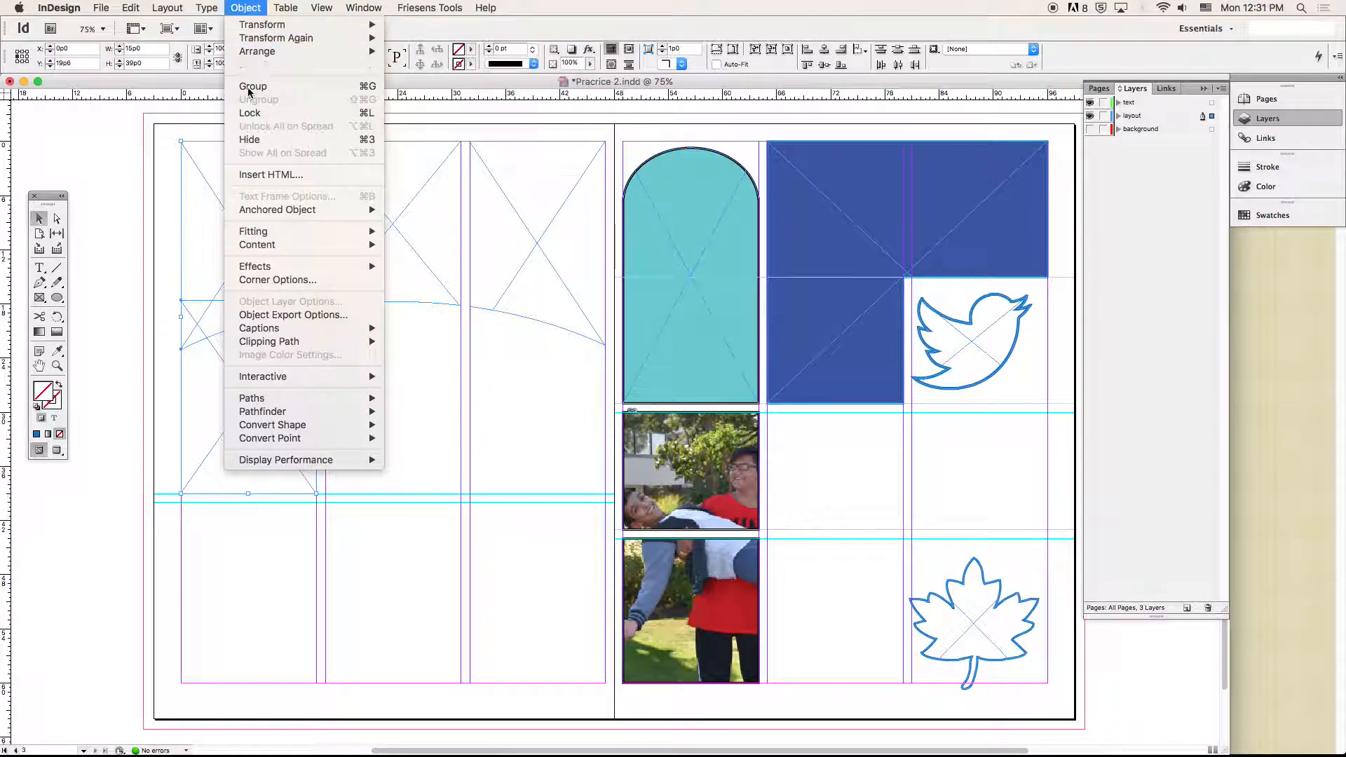
mouse_move(301, 412)
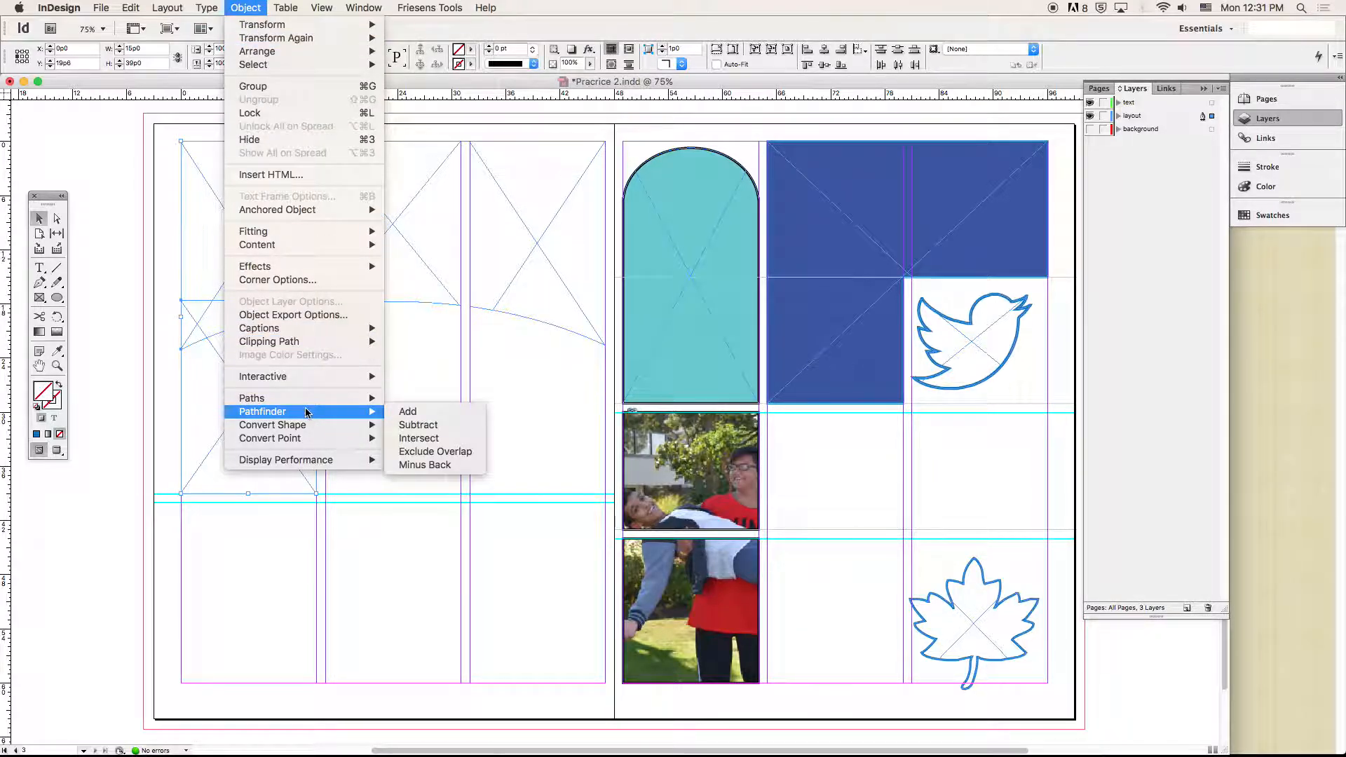
click(419, 425)
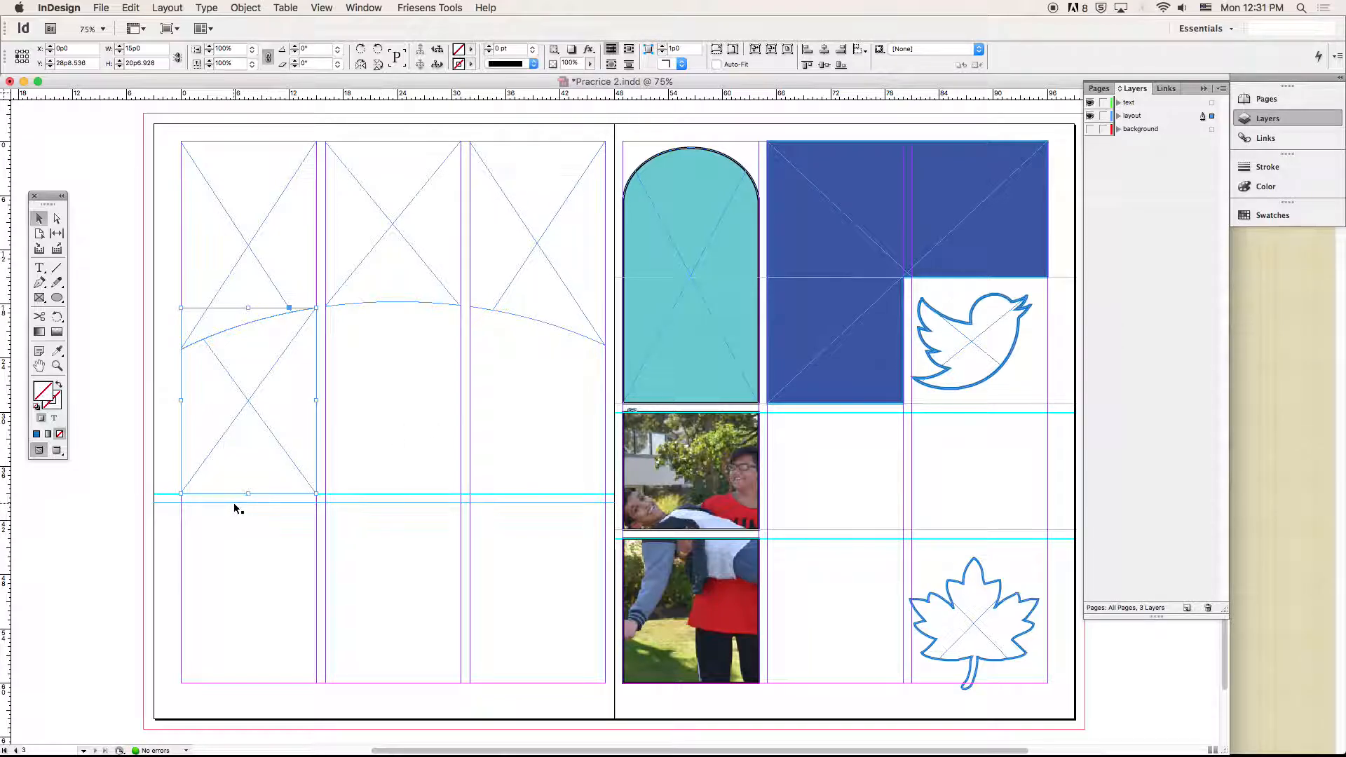
Step: Nudge the lower first-column frame down 1p0 to open a gap below the curved frame above it
key(Down)
key(Down)
key(Down)
key(Down)
key(Down)
key(Down)
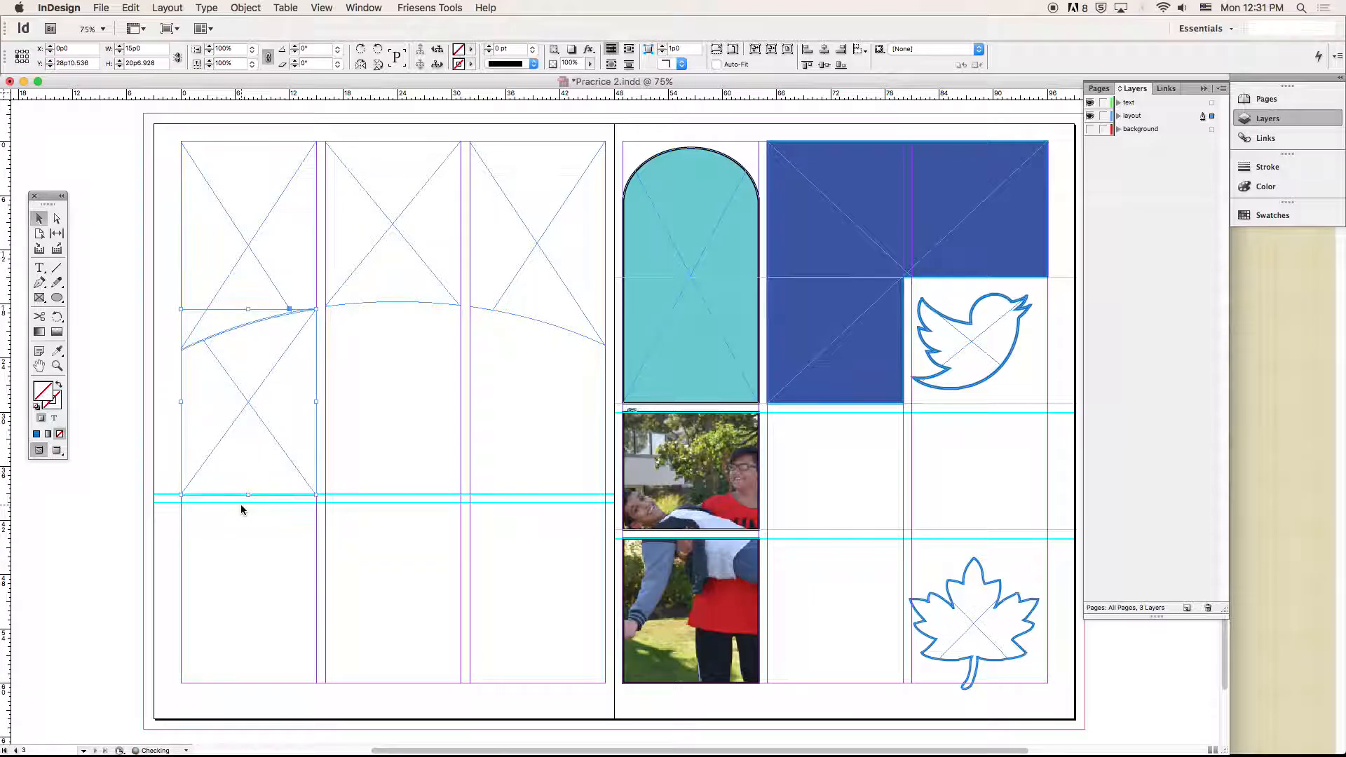
key(Down)
key(Down)
key(Down)
key(Down)
key(Down)
key(Down)
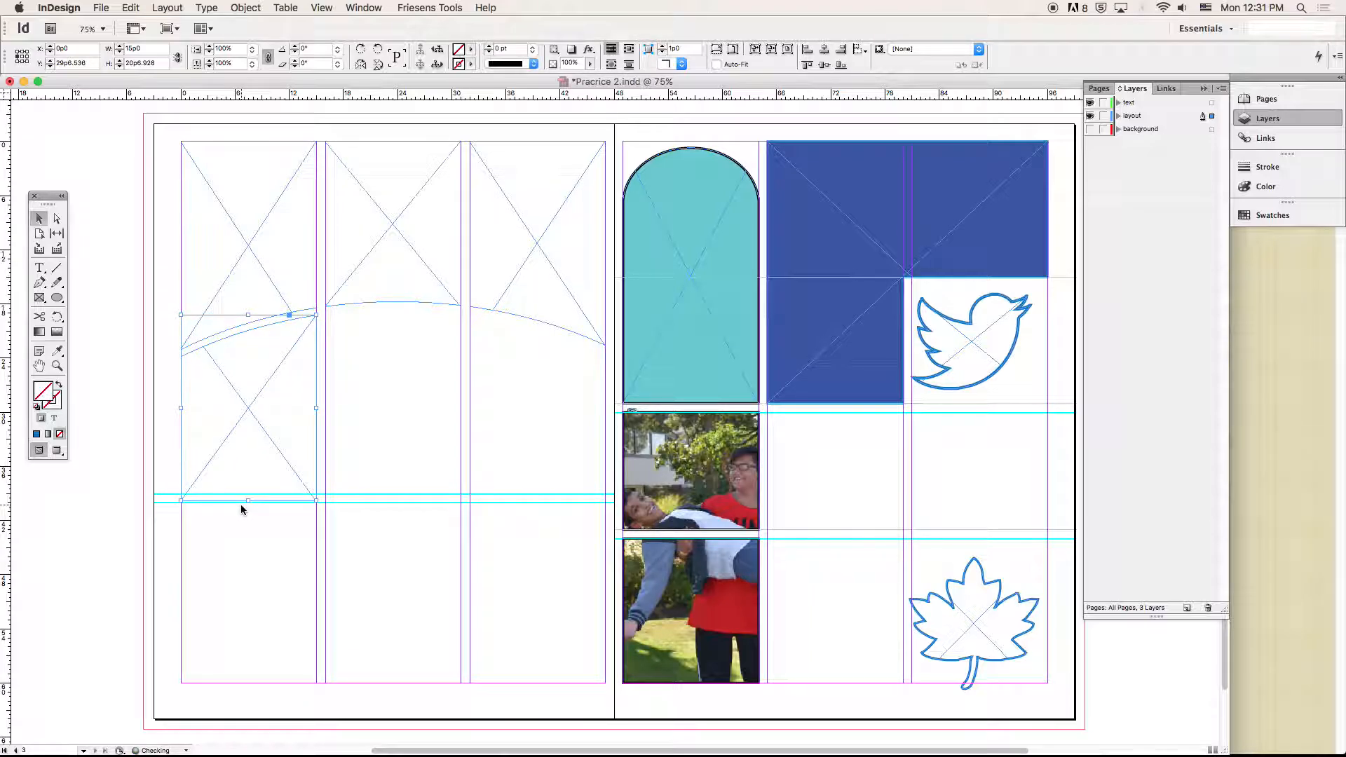
click(105, 298)
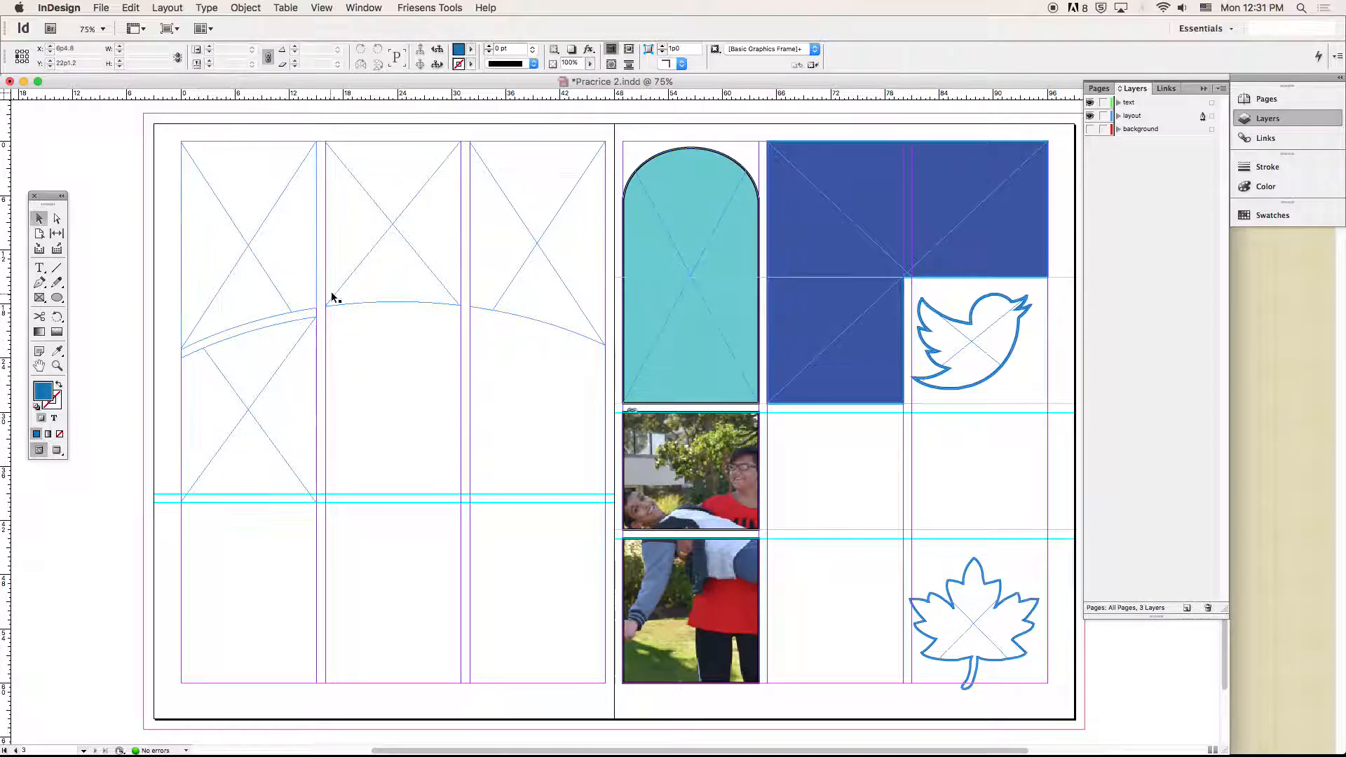
Step: Draw a rectangle frame across the second column, from above the curved edge down to the 39p0 guide
click(40, 299)
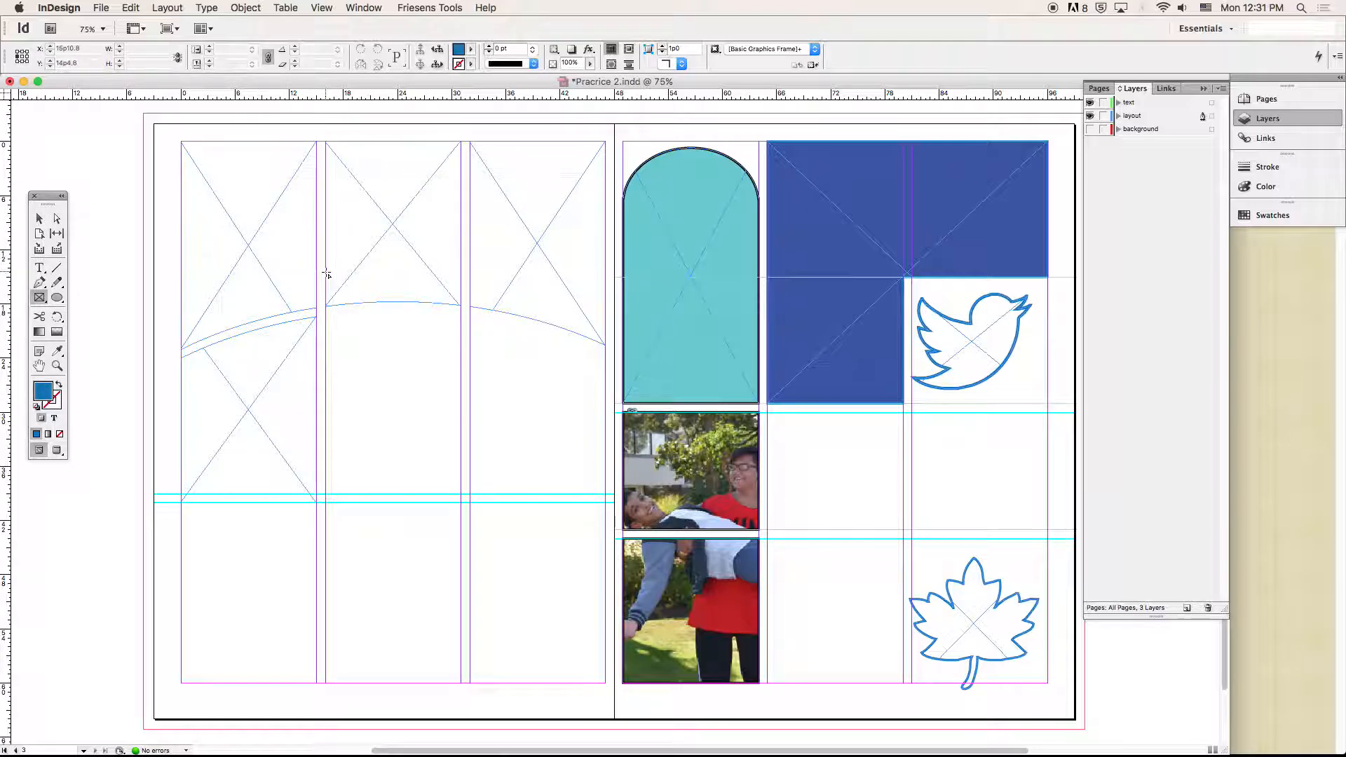
mouse_move(326, 272)
mouse_down()
mouse_move(463, 340)
mouse_move(463, 495)
mouse_up()
click(40, 218)
Step: Copy the curved second-column frame and paste it in place, keeping the copy frontmost
click(409, 206)
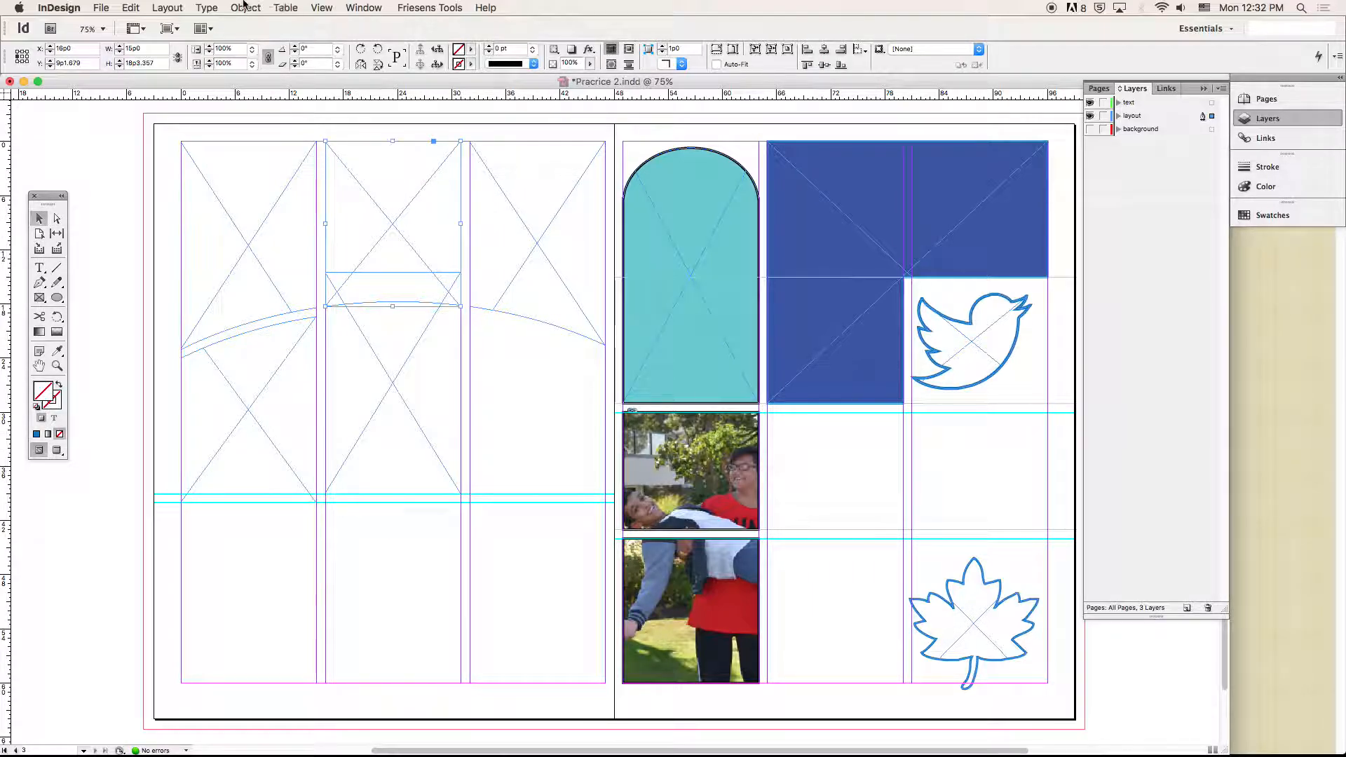
click(131, 7)
click(157, 73)
click(130, 8)
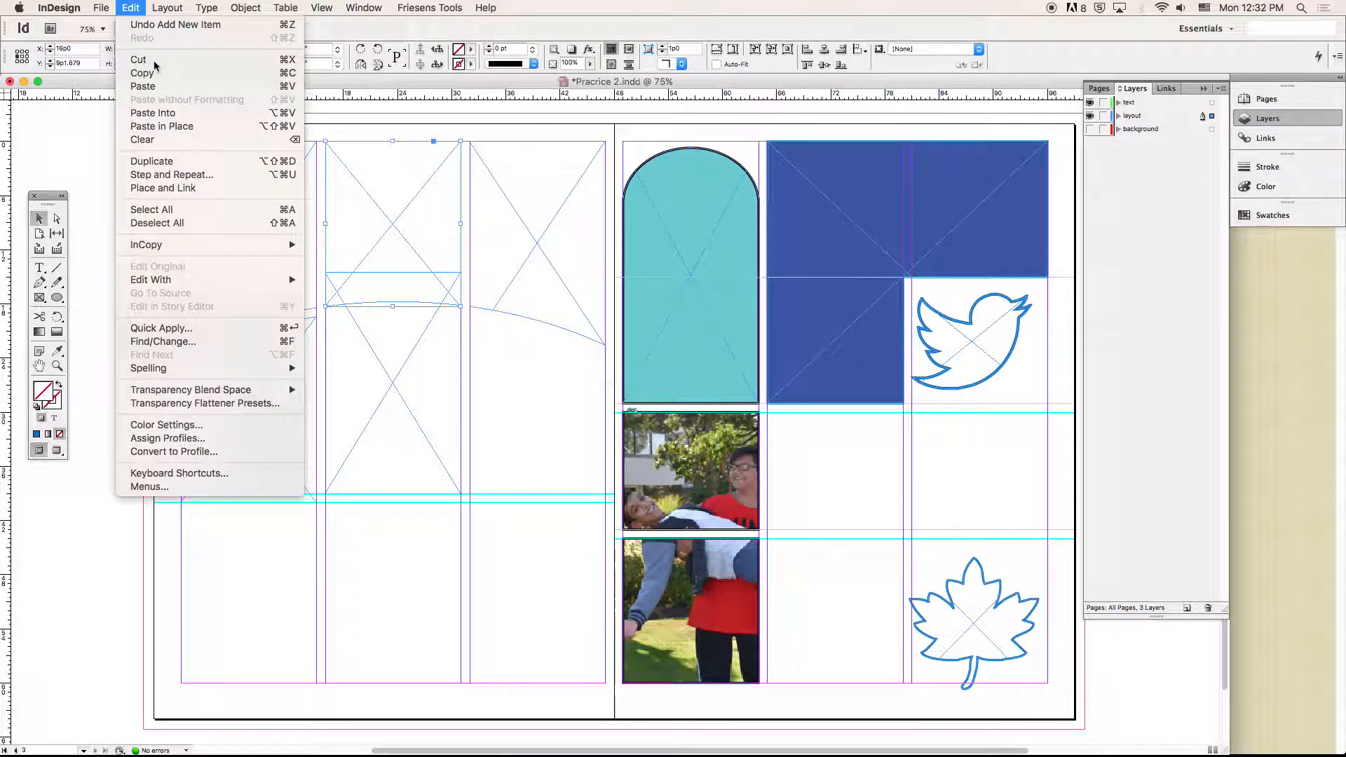
click(191, 126)
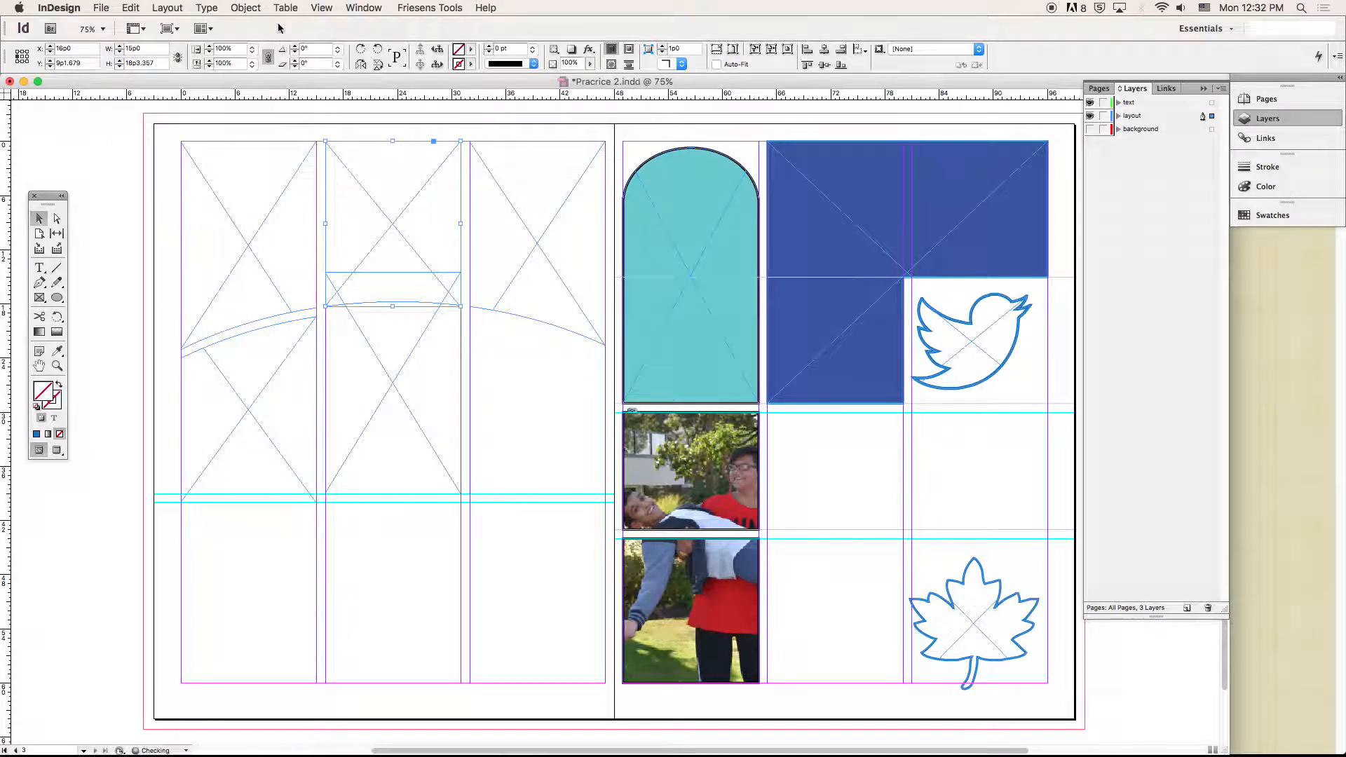
click(245, 8)
mouse_move(330, 52)
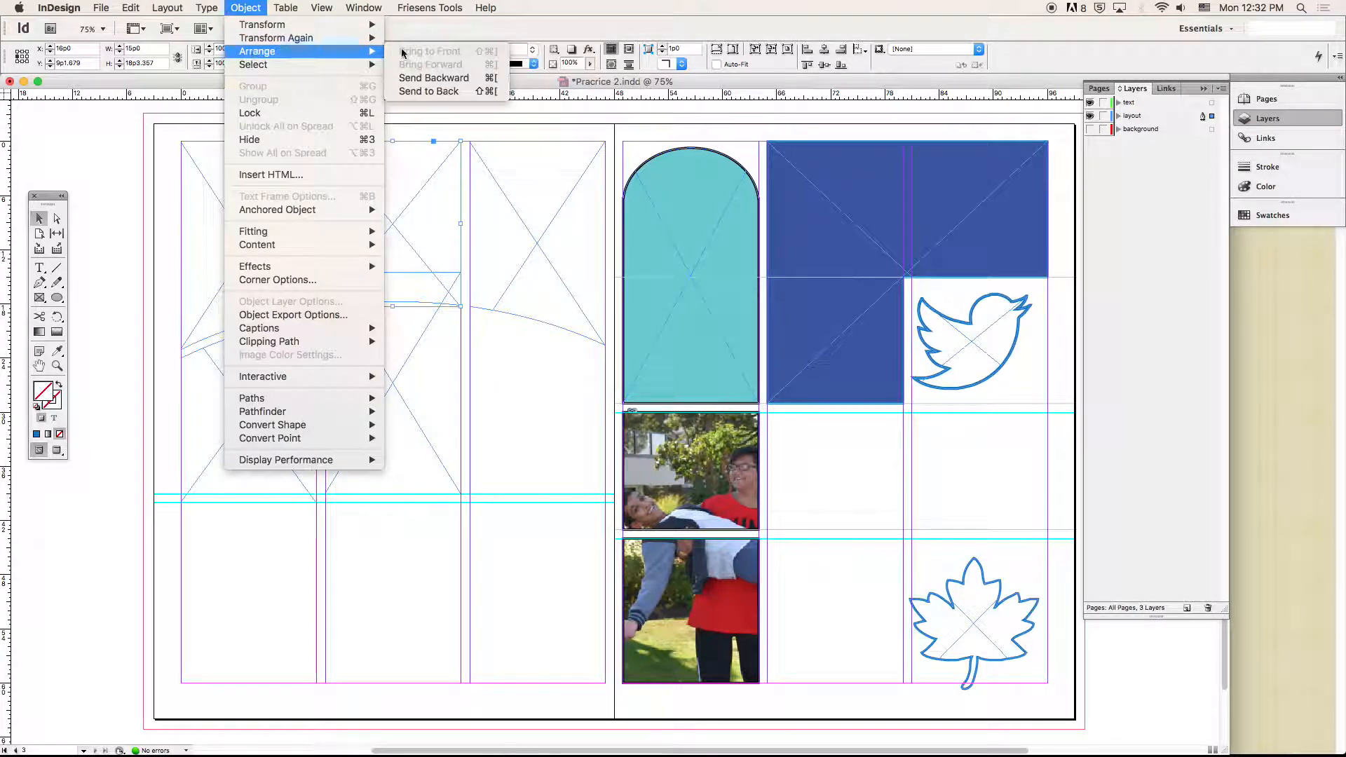
click(248, 7)
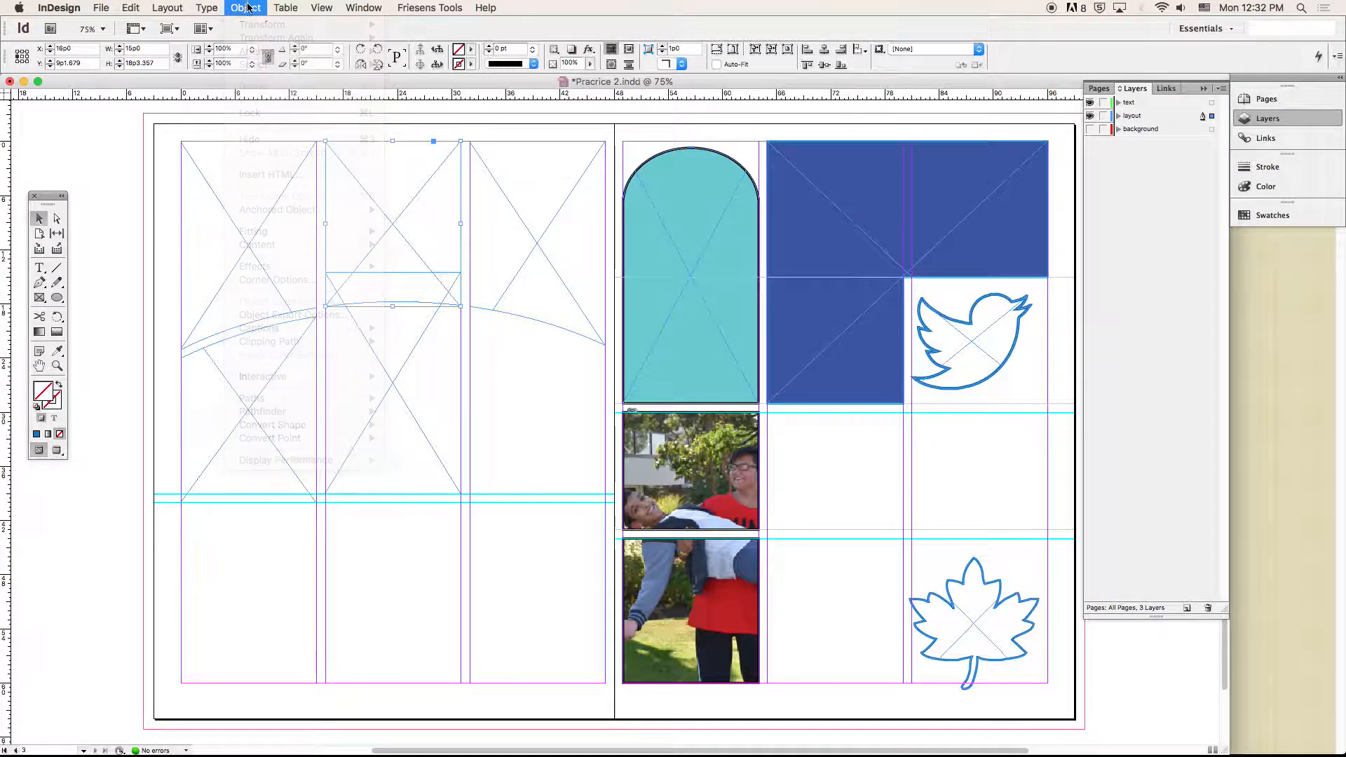
Step: Subtract the pasted curved frame from the new second-column rectangle with Pathfinder
shift+click(405, 407)
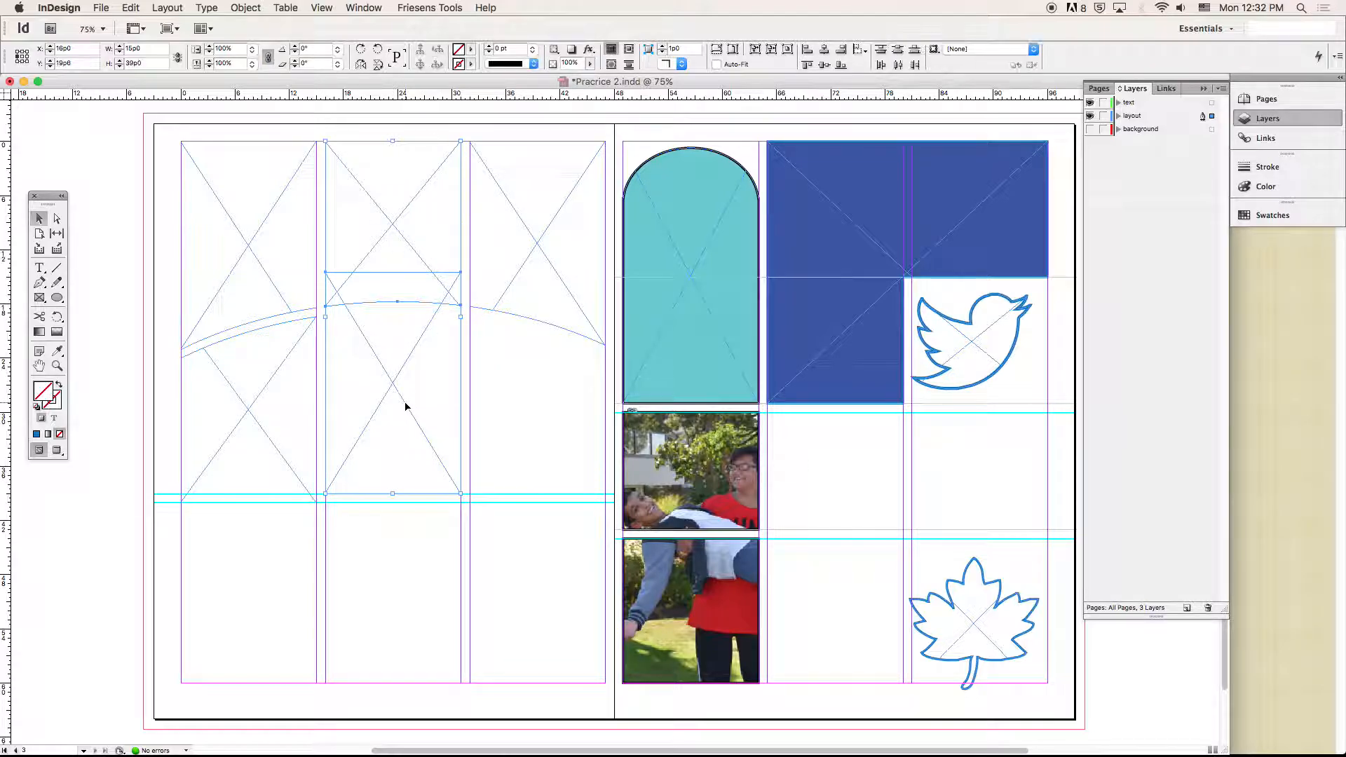
click(245, 8)
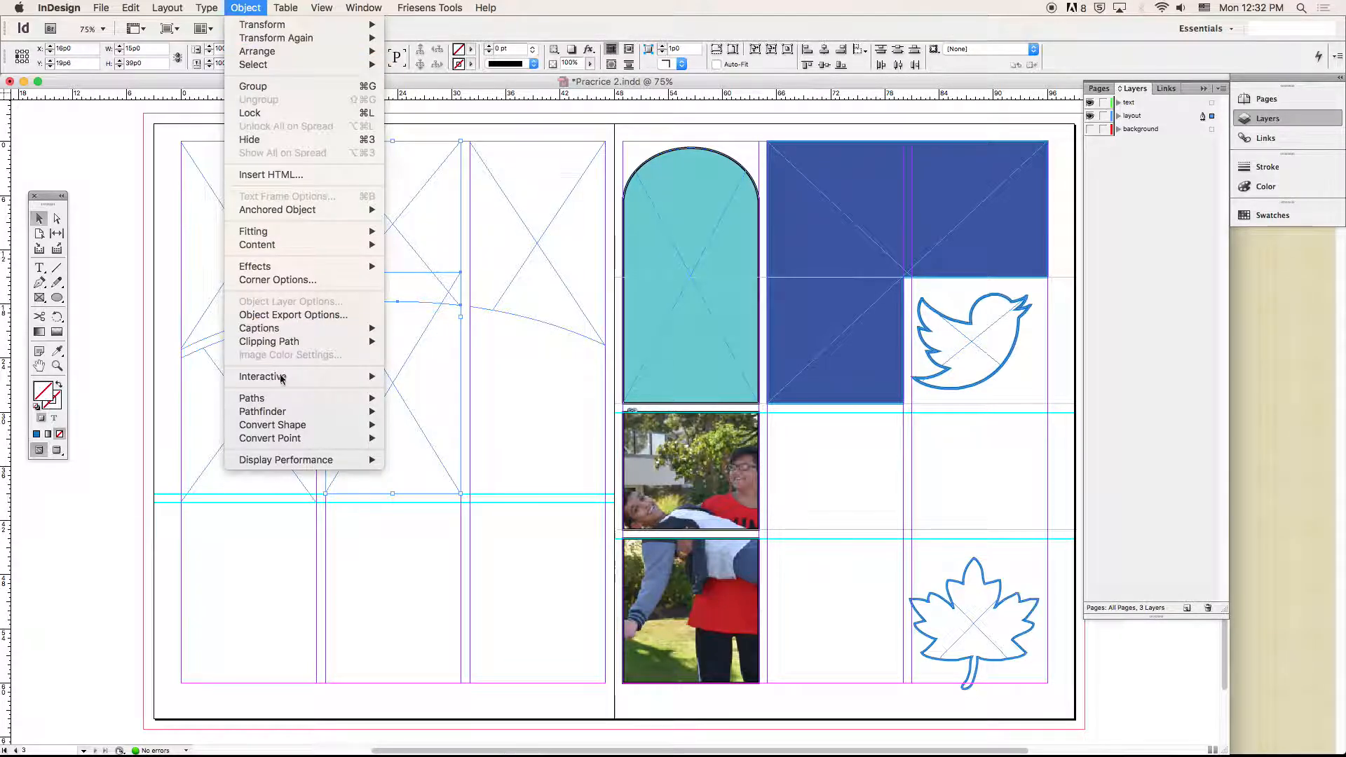
mouse_move(284, 413)
click(418, 425)
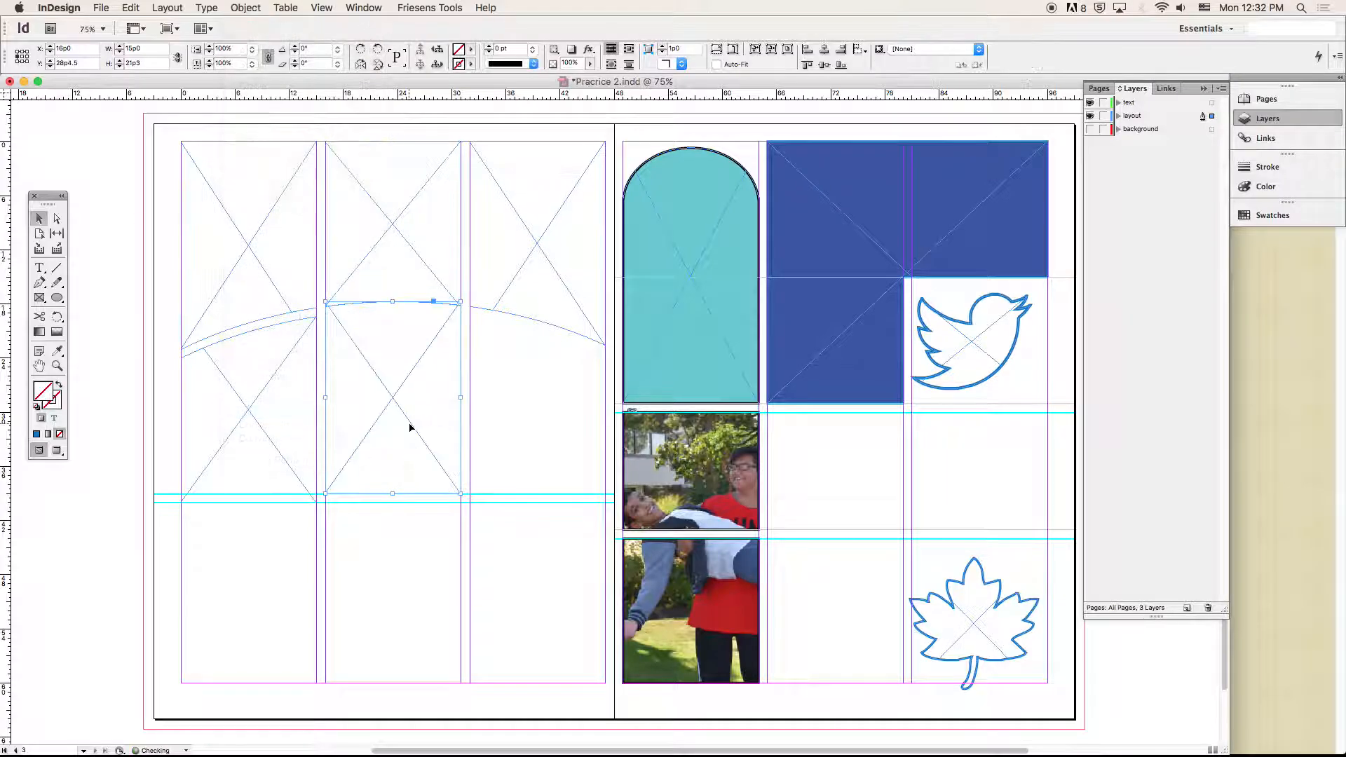
Step: Nudge the lower second-column frame down 1p0 to match the gap in the first column
key(Down)
key(Down)
key(Down)
key(Down)
key(Down)
key(Down)
key(Down)
key(Down)
key(Down)
key(Down)
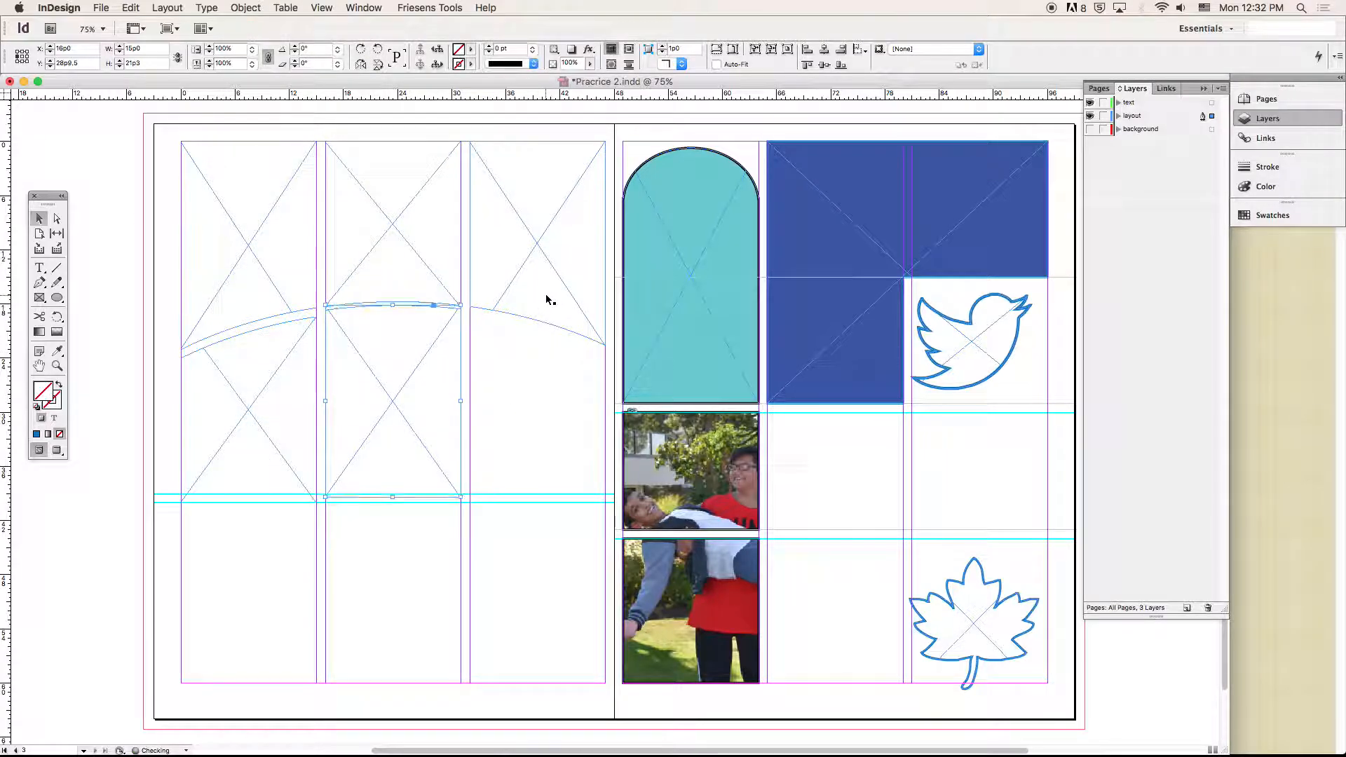
key(Down)
key(Down)
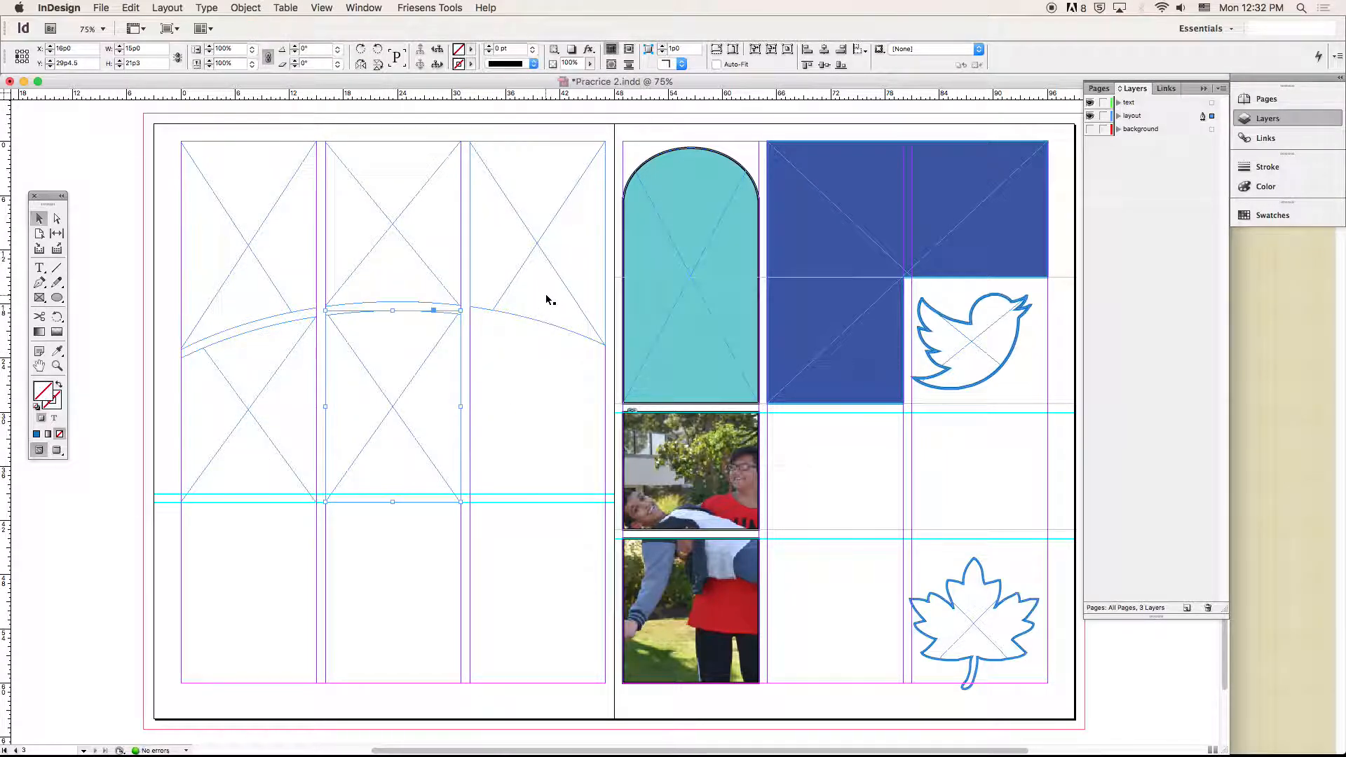
Step: Draw a rectangle frame about 15p0 by 25p2 across the third column, from above the curved edge down to the 39p0 guide
click(36, 300)
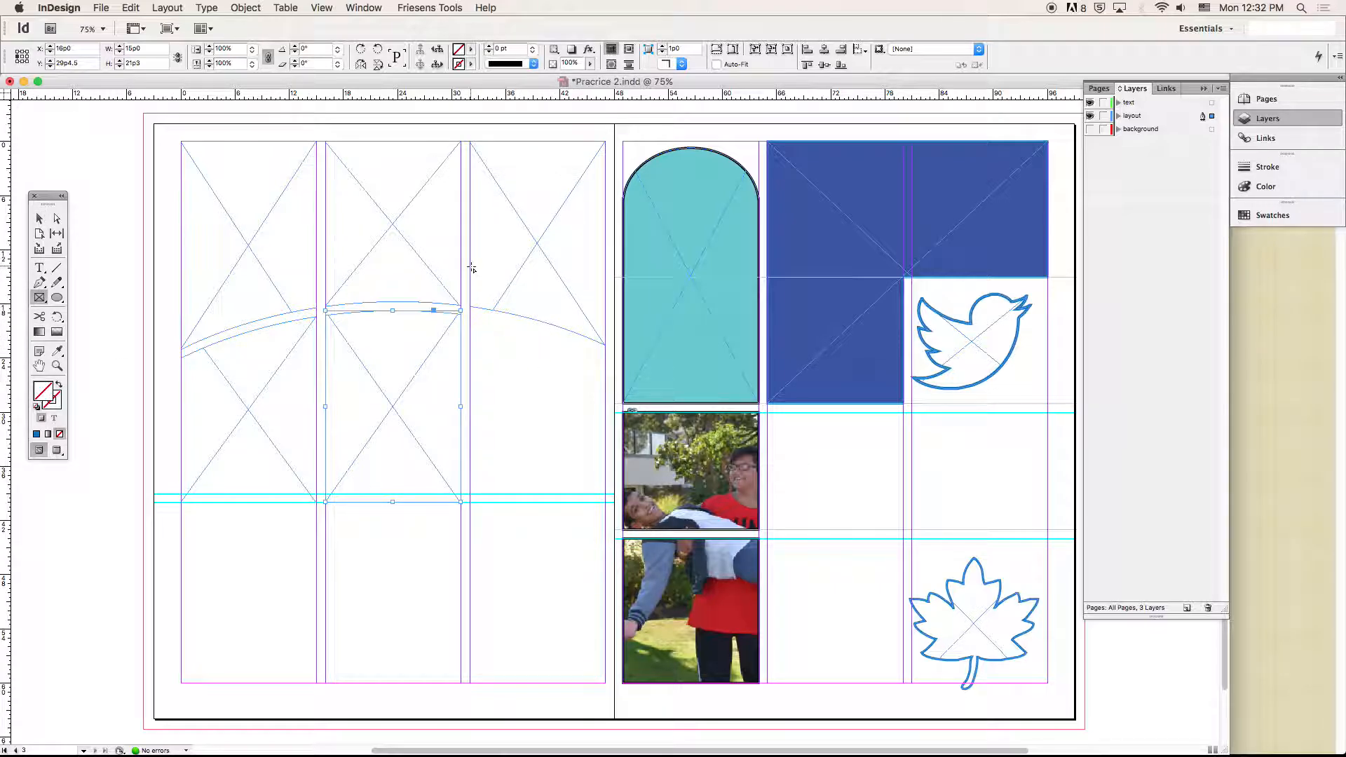
mouse_move(470, 267)
mouse_down()
mouse_move(615, 313)
mouse_move(617, 494)
mouse_move(605, 495)
mouse_up()
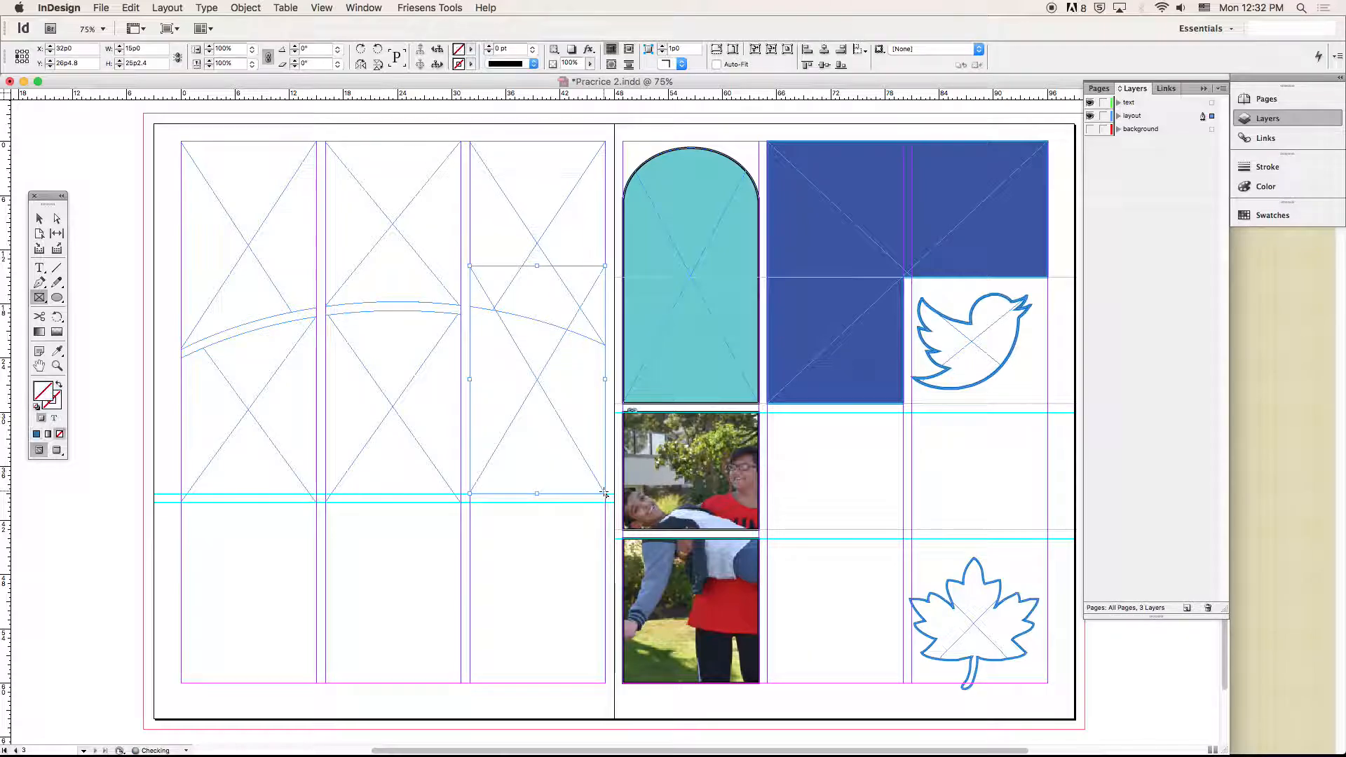
click(39, 218)
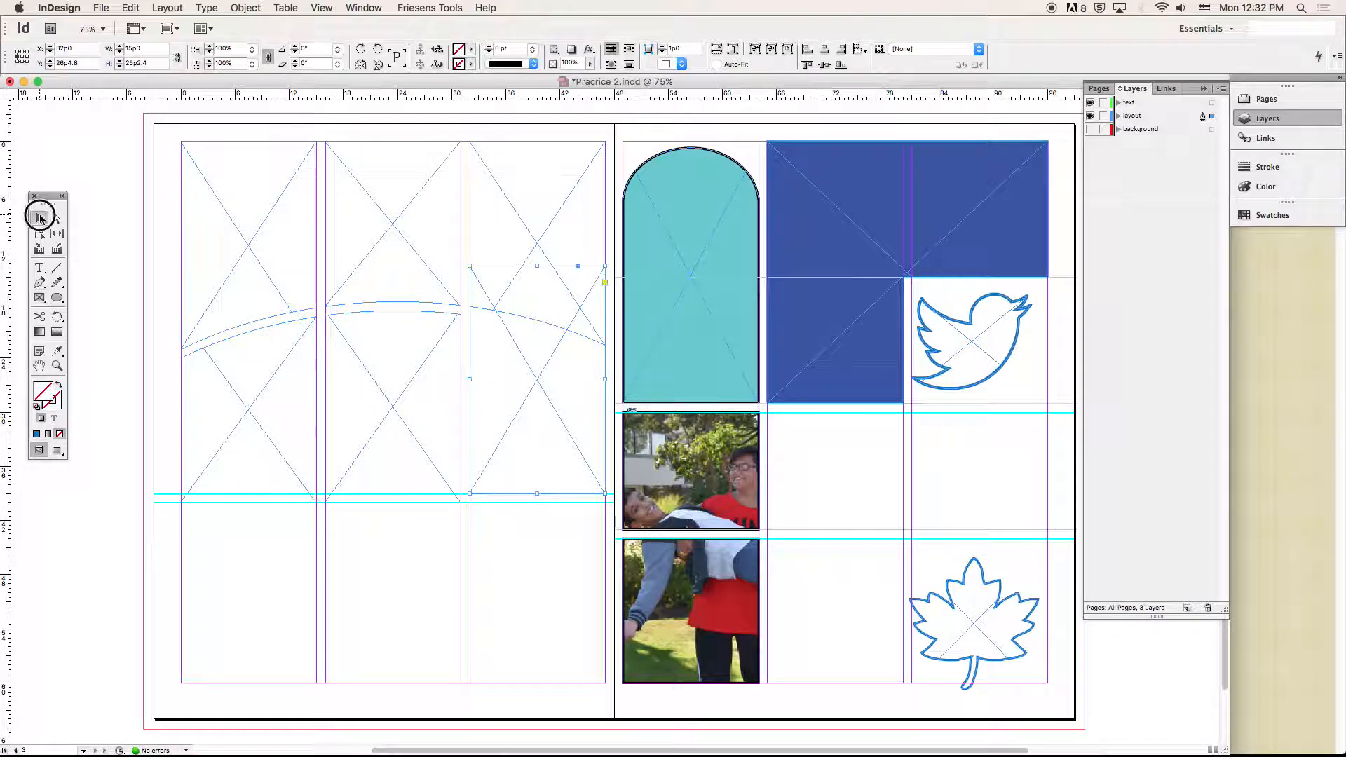
Step: Bring the upper curved frame in the third column to the front
click(550, 204)
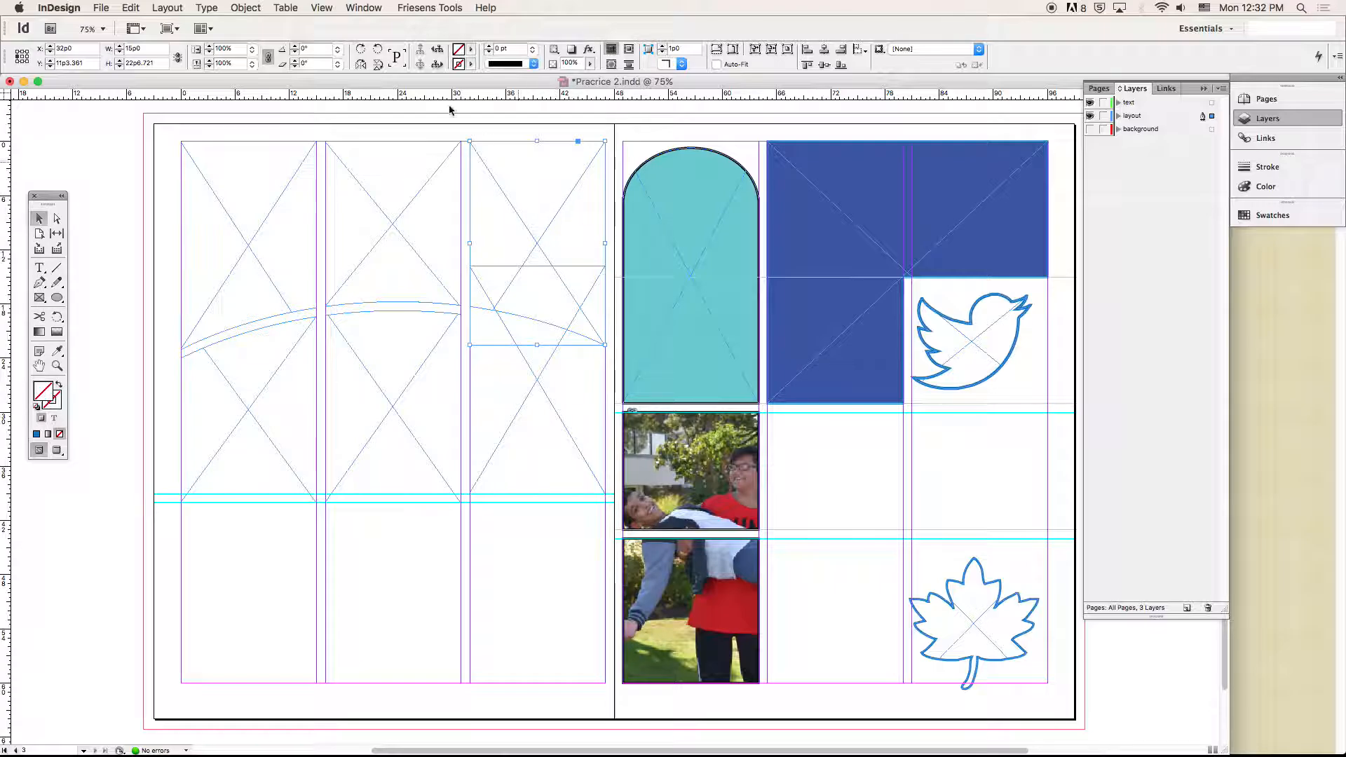
click(244, 6)
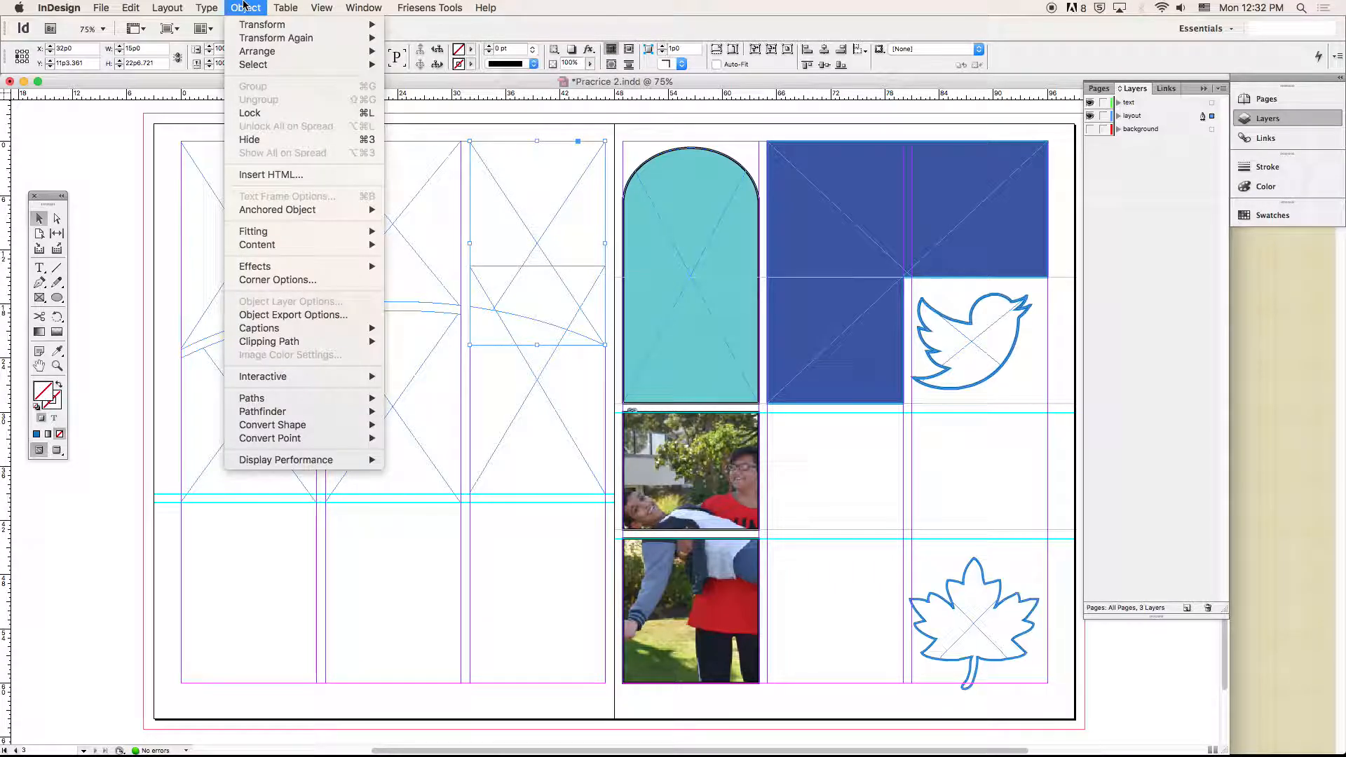
mouse_move(305, 51)
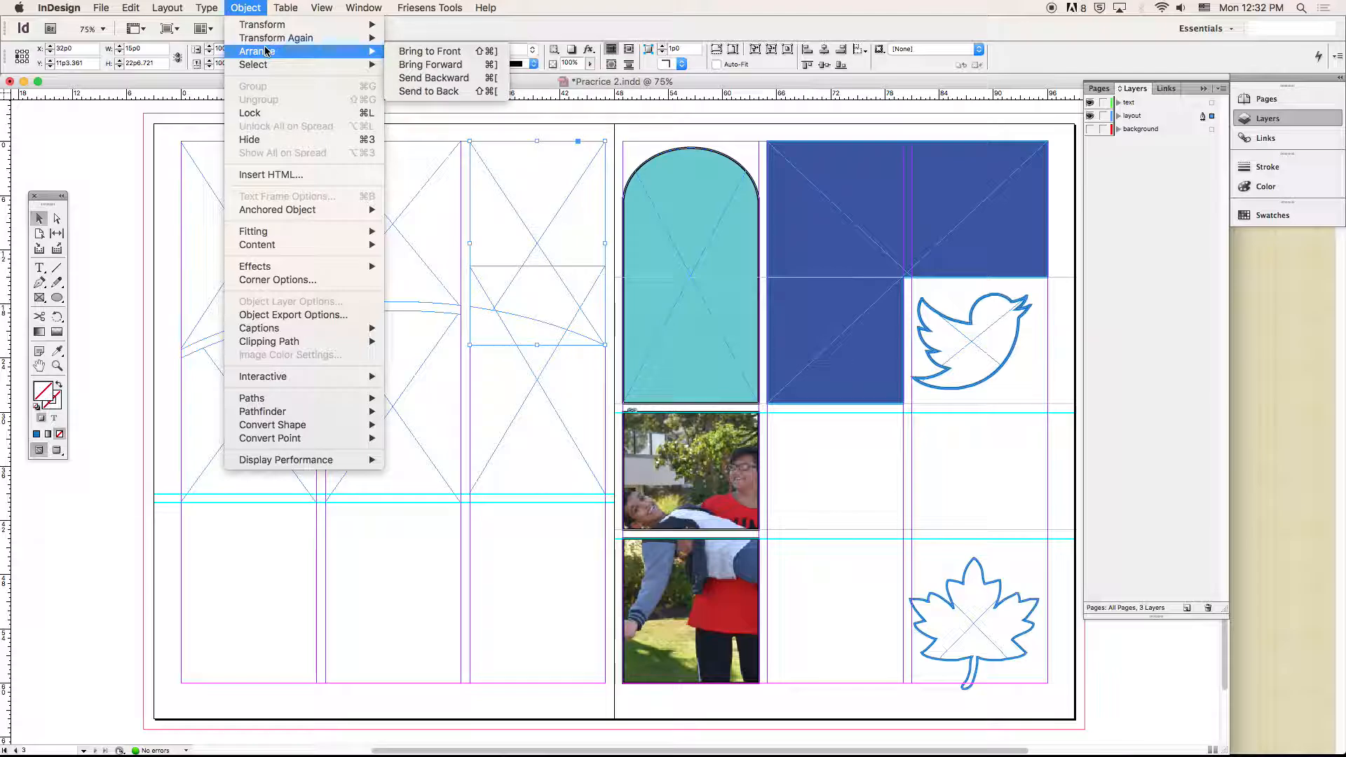
click(428, 52)
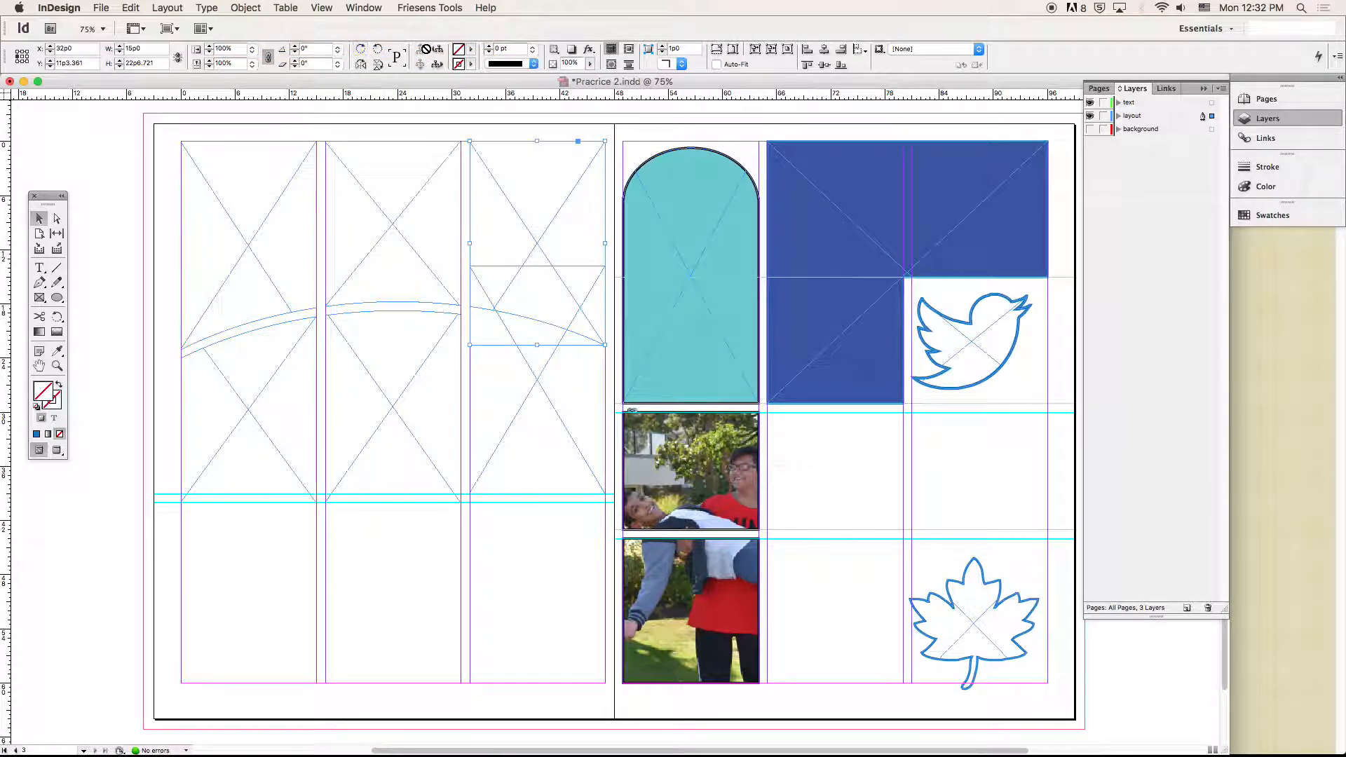
Step: Copy the upper third-column frame, paste it in place, and clear the selection
click(132, 8)
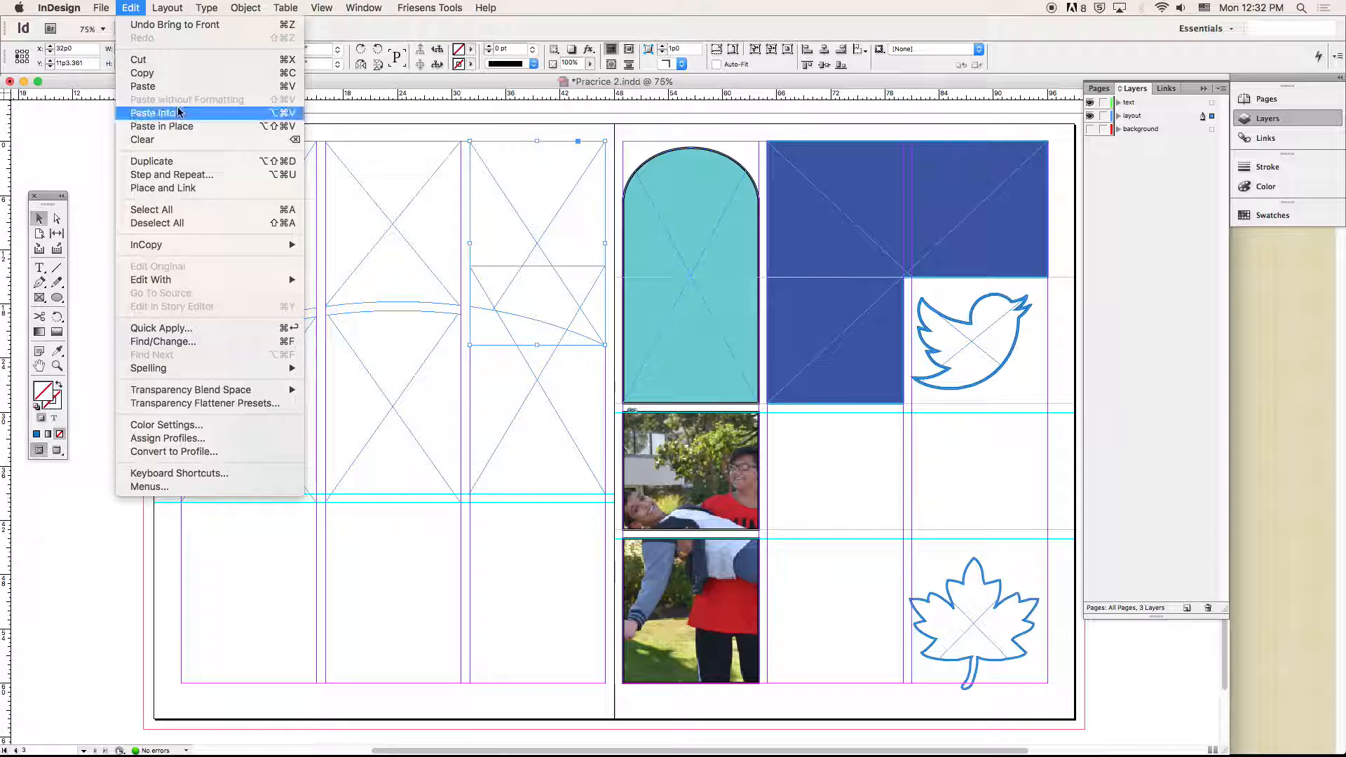
click(156, 73)
click(132, 7)
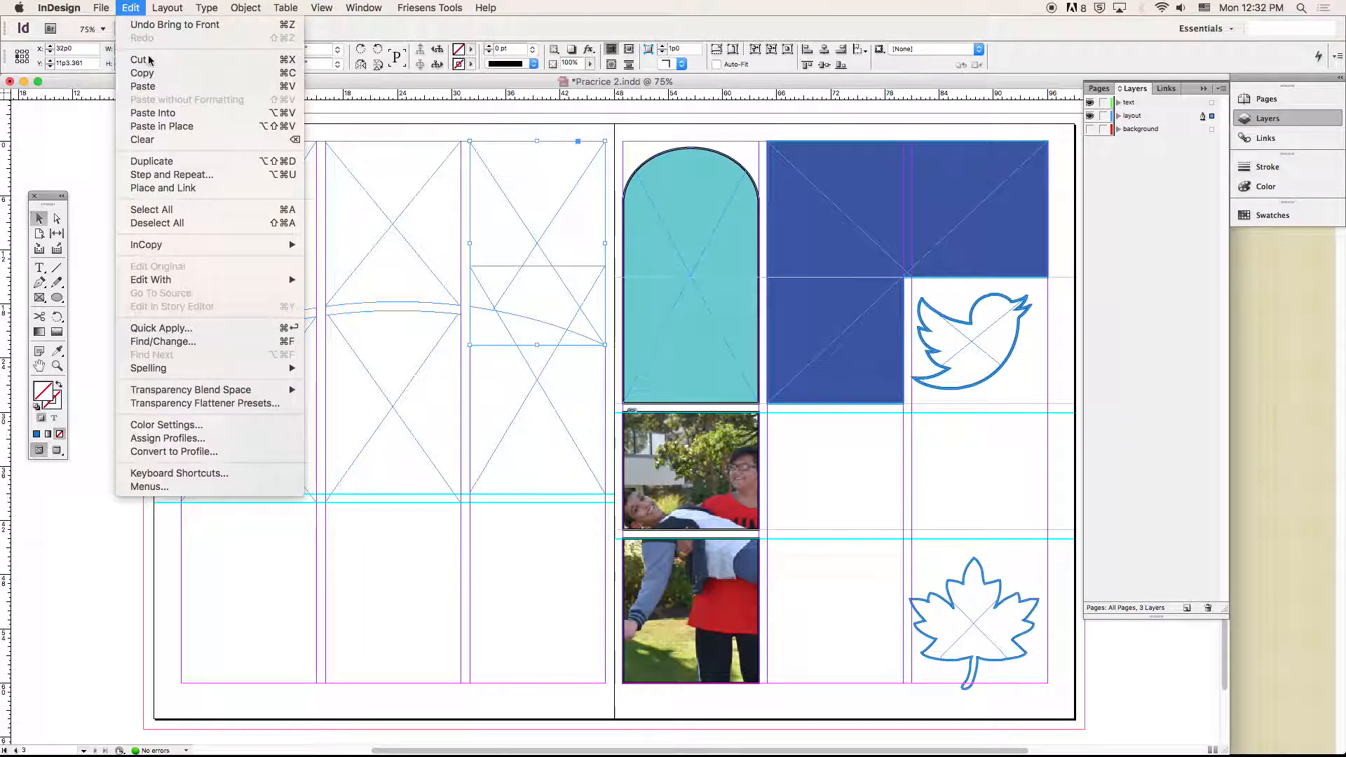
click(173, 126)
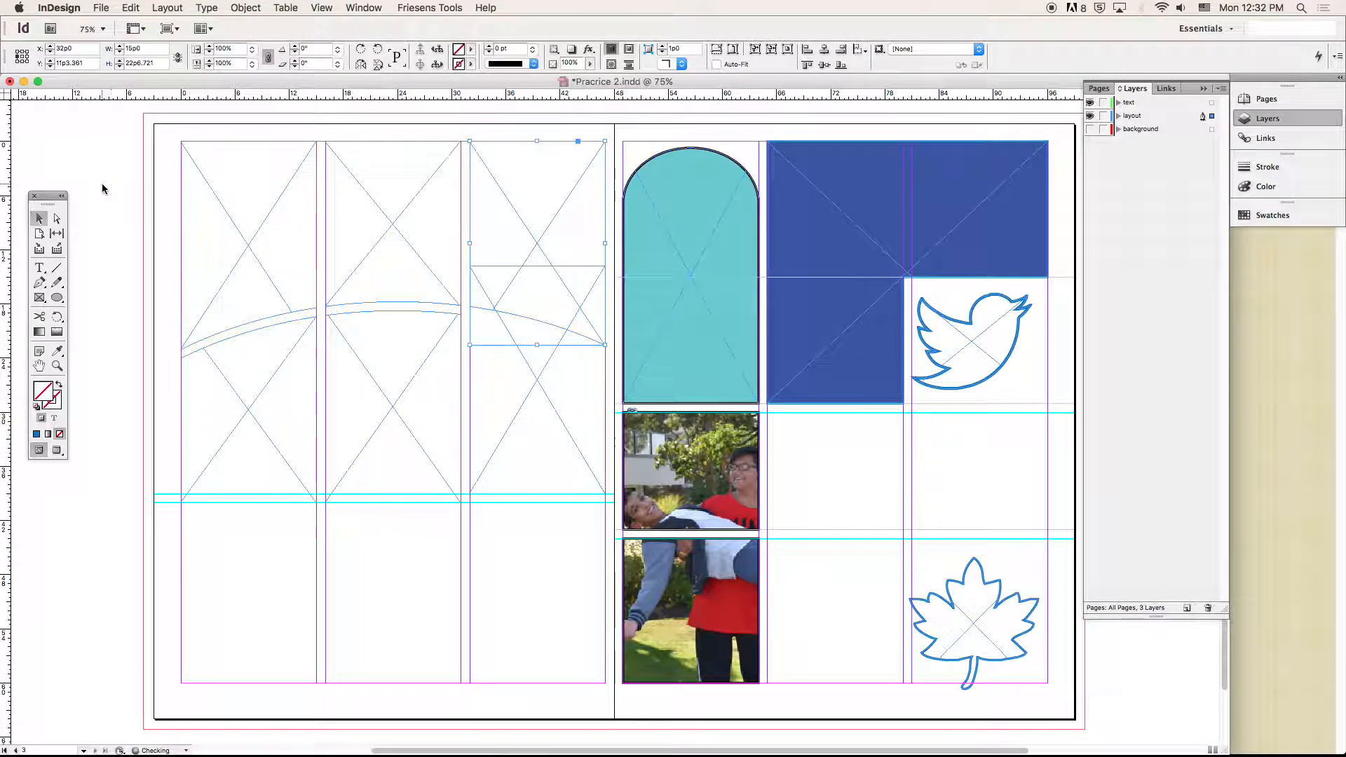
click(102, 189)
Step: Subtract the pasted curved frame from the new third-column rectangle with Pathfinder
click(518, 212)
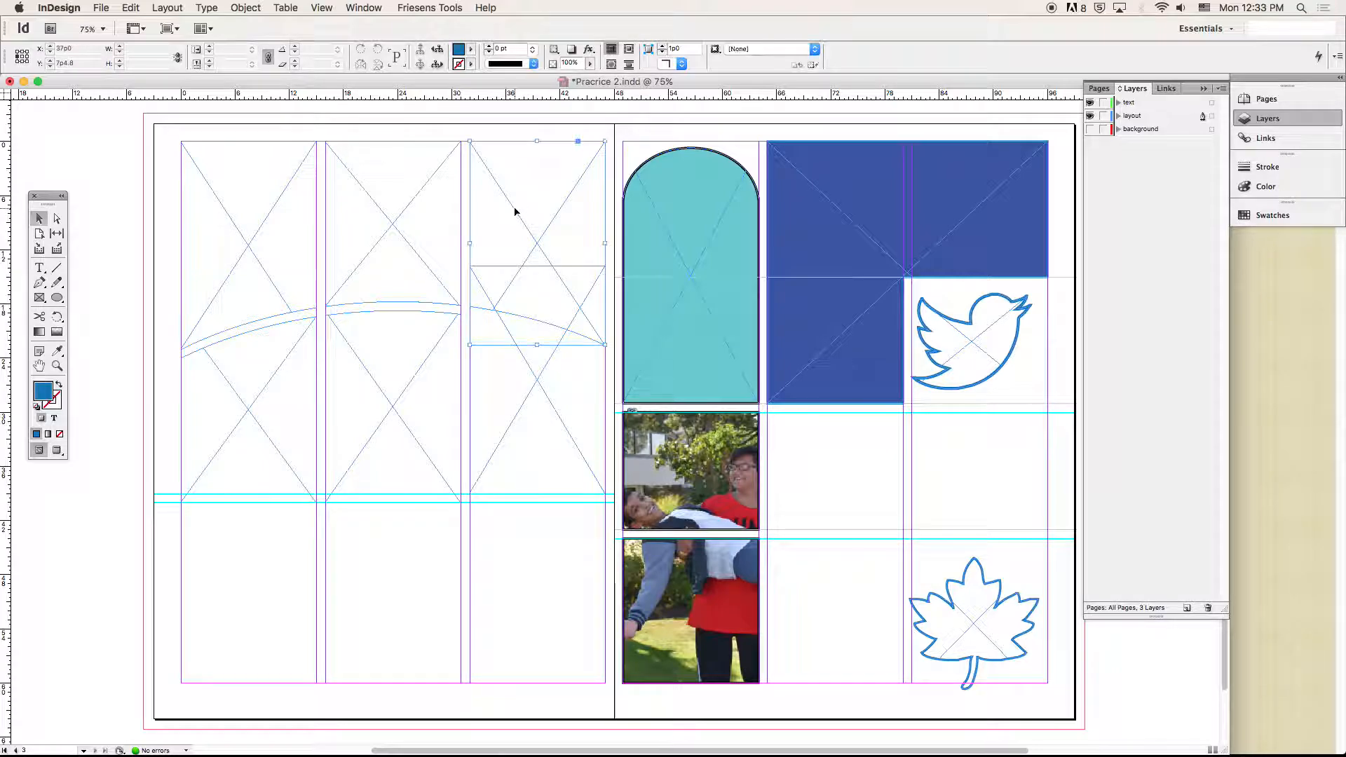
click(521, 410)
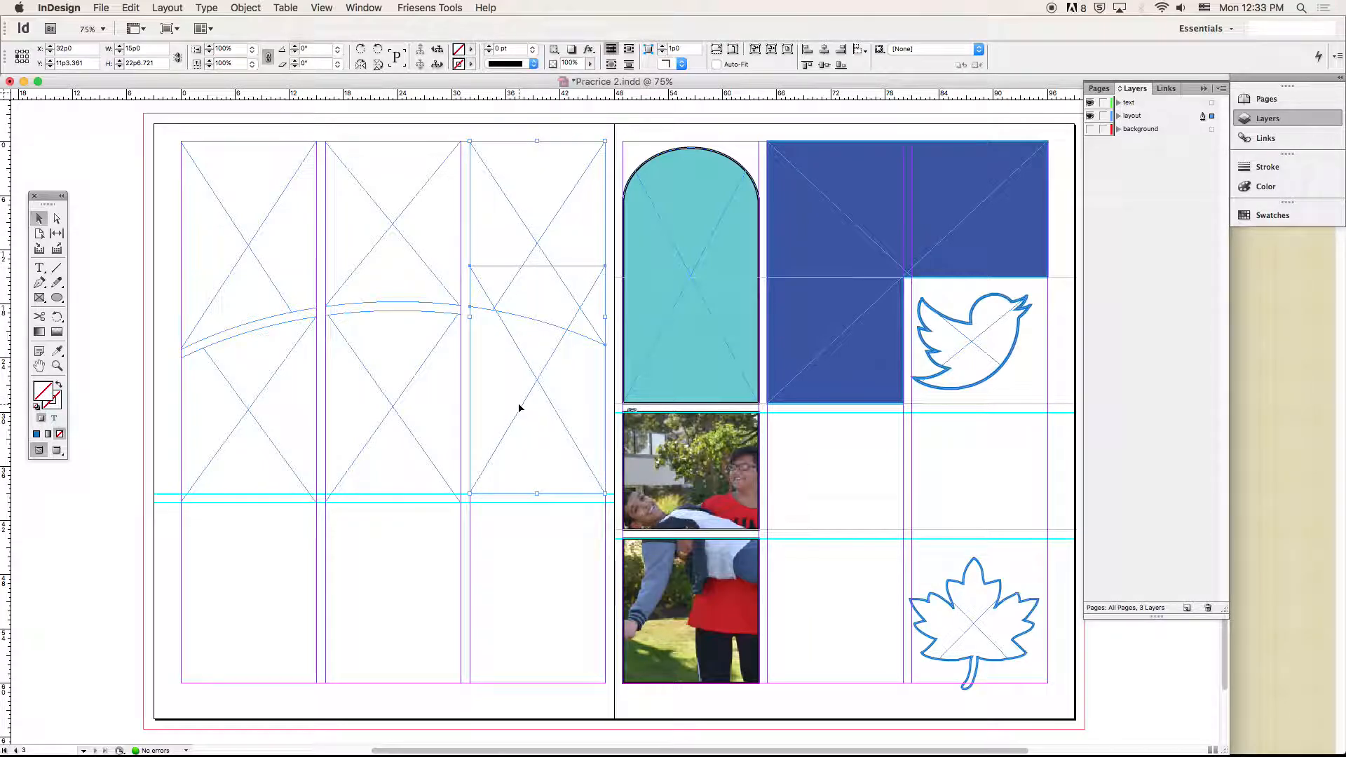
click(237, 7)
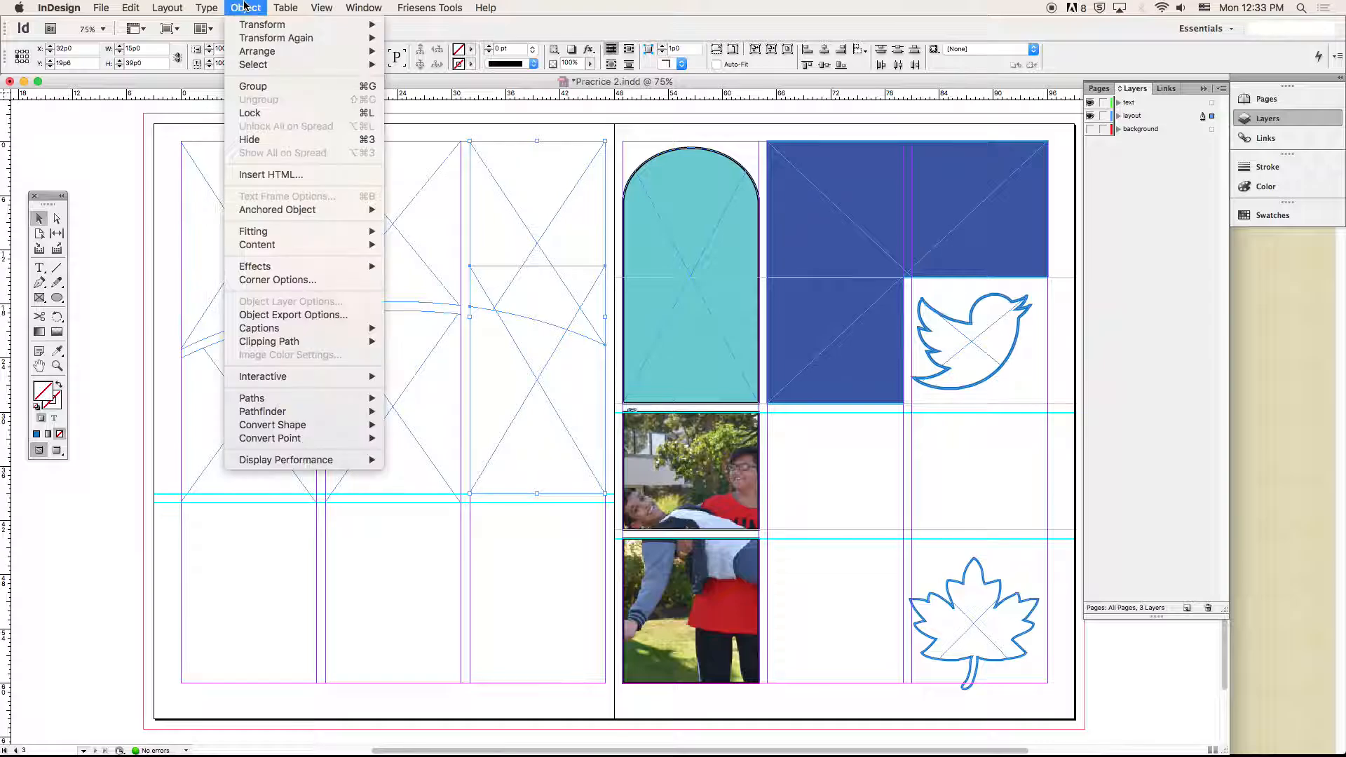
mouse_move(307, 344)
mouse_move(315, 413)
click(404, 425)
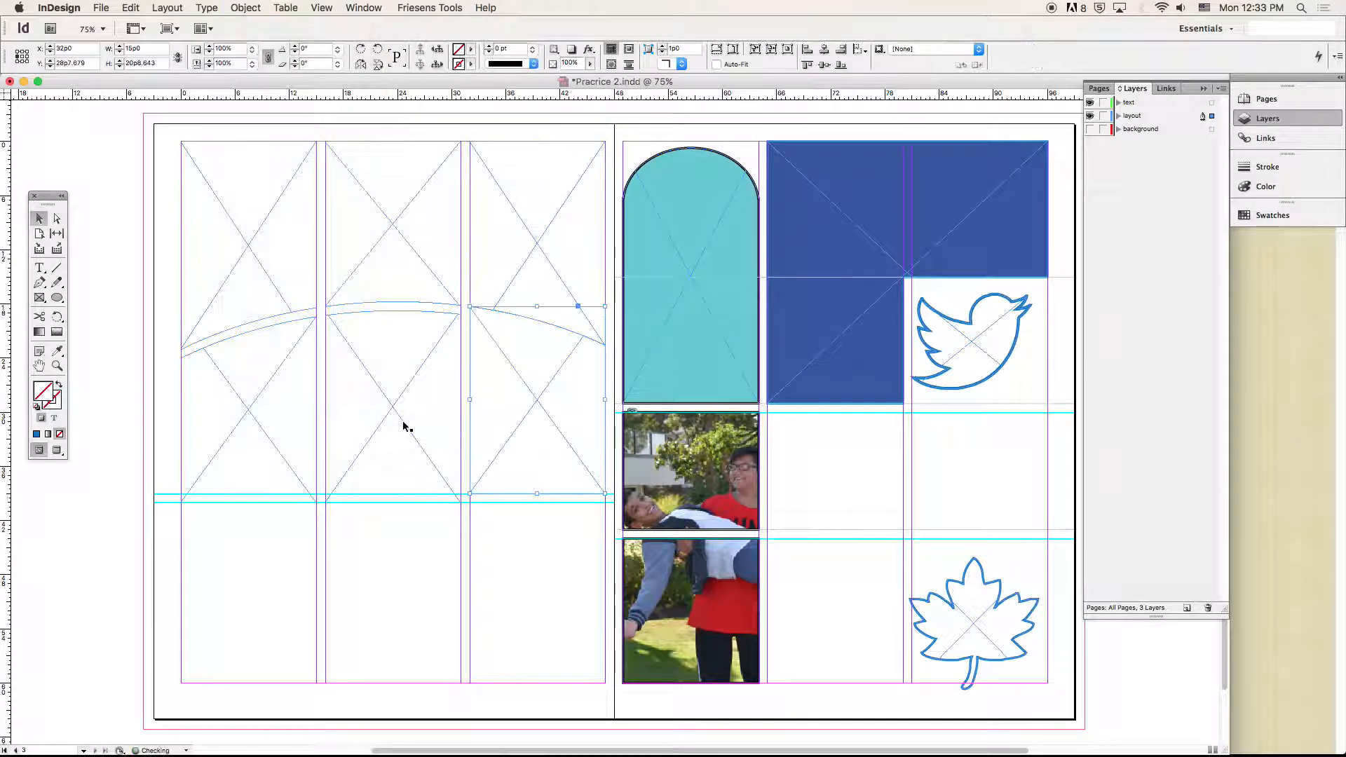
Step: Nudge the lower third-column frame down 1p0 to match the gap in the other columns
key(Down)
key(Down)
key(Down)
key(Down)
key(Down)
key(Down)
key(Down)
key(Down)
key(Down)
key(Down)
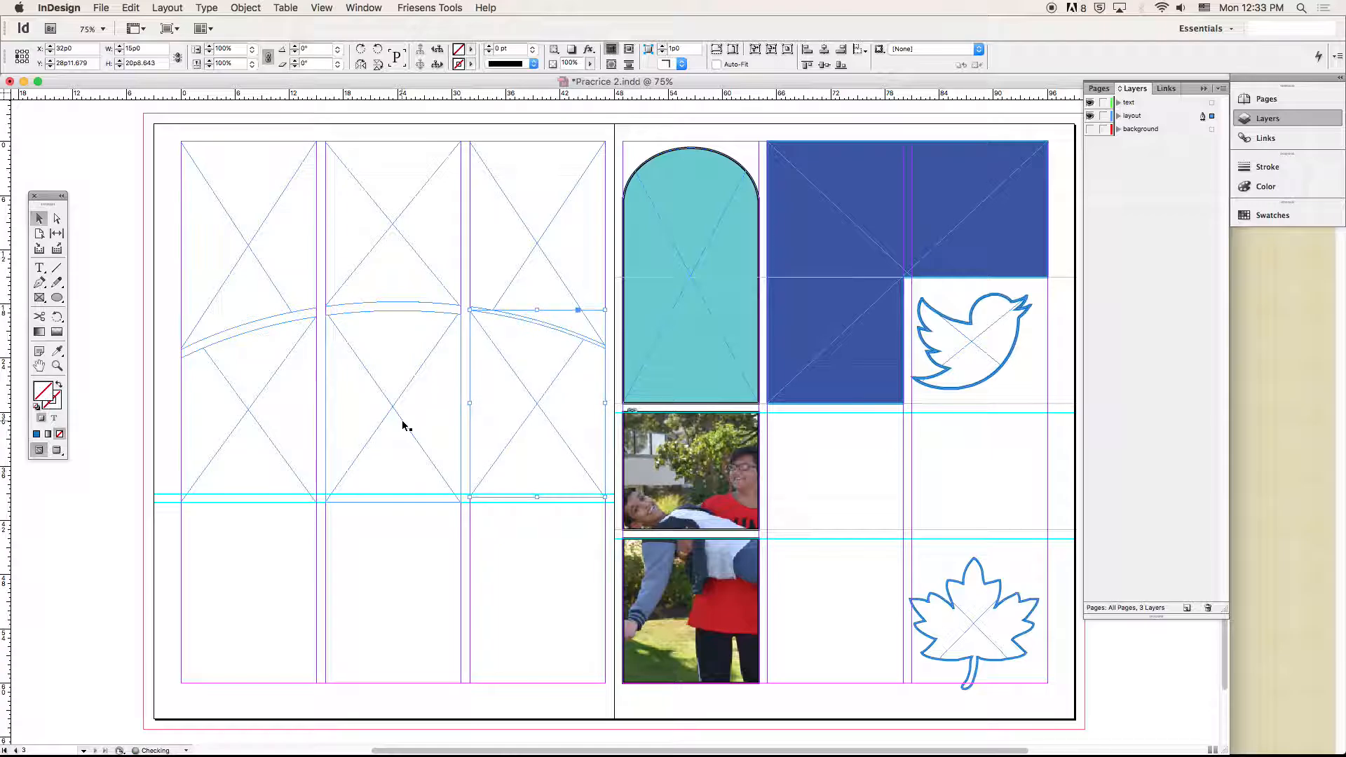
key(Down)
key(Down)
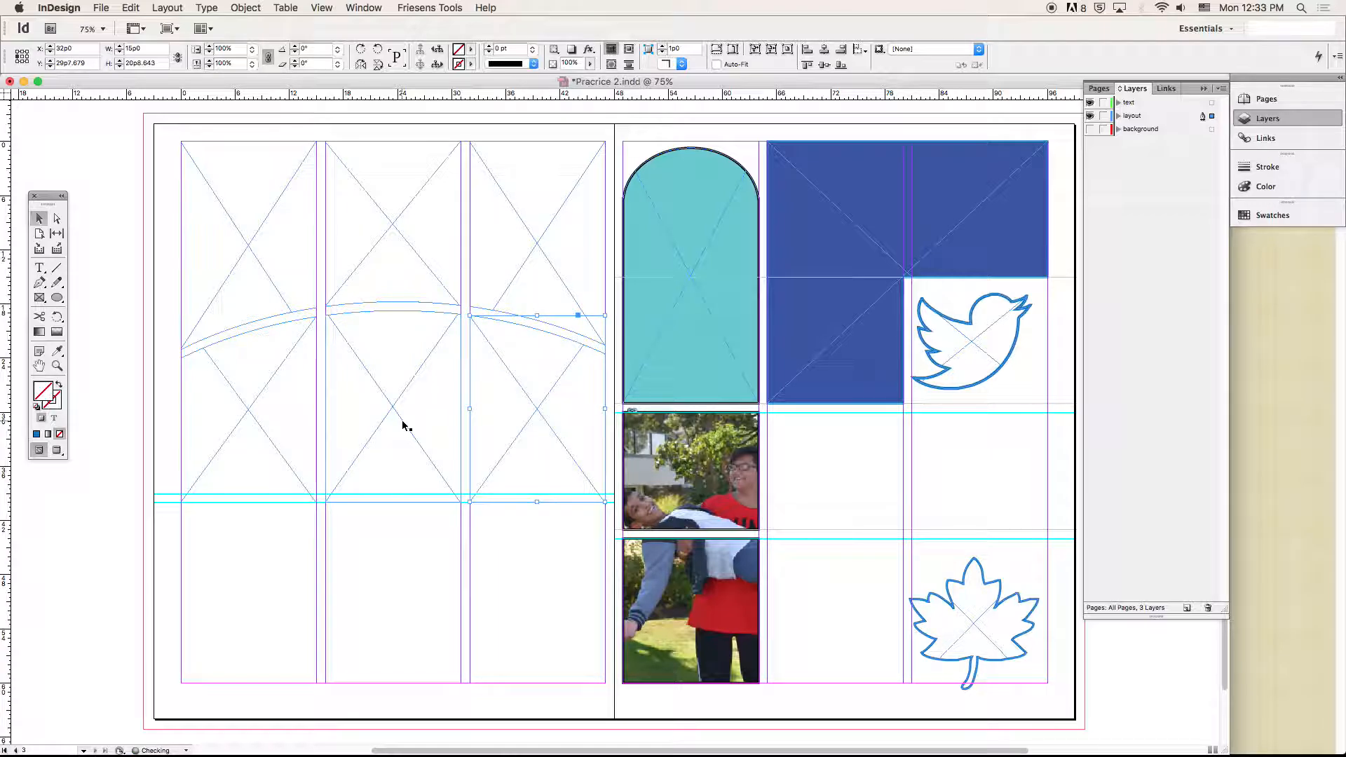
click(104, 163)
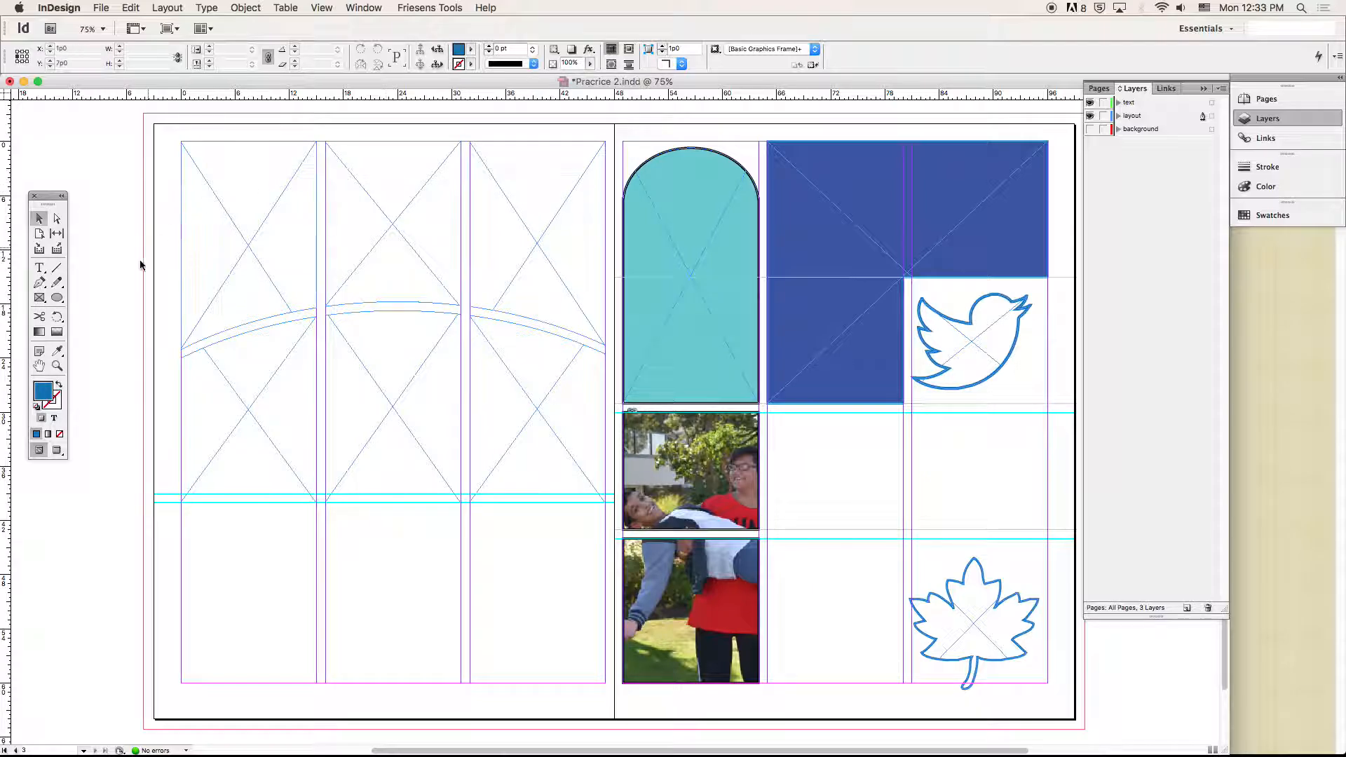
Step: Apply a 3 pt stroke to all six frames on the left page
click(239, 275)
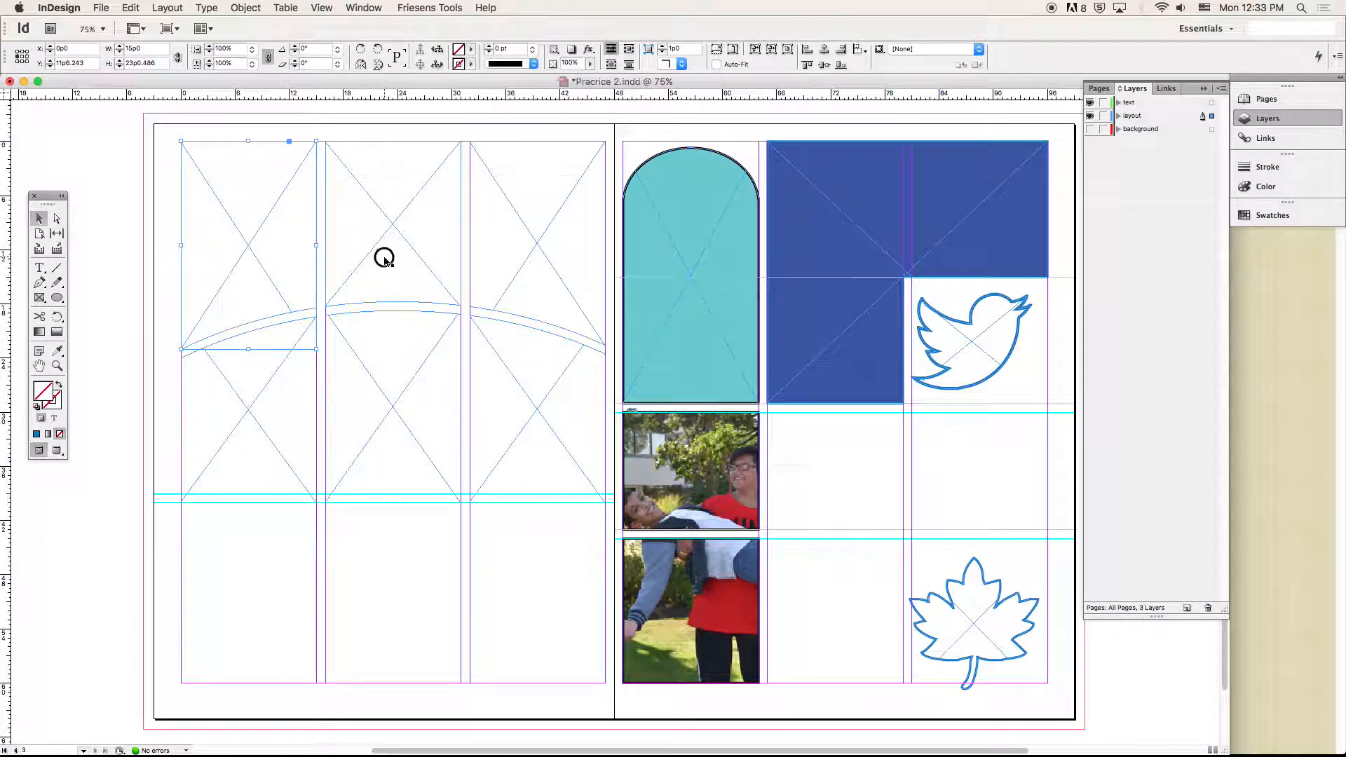
shift+click(384, 262)
shift+click(541, 401)
shift+click(425, 438)
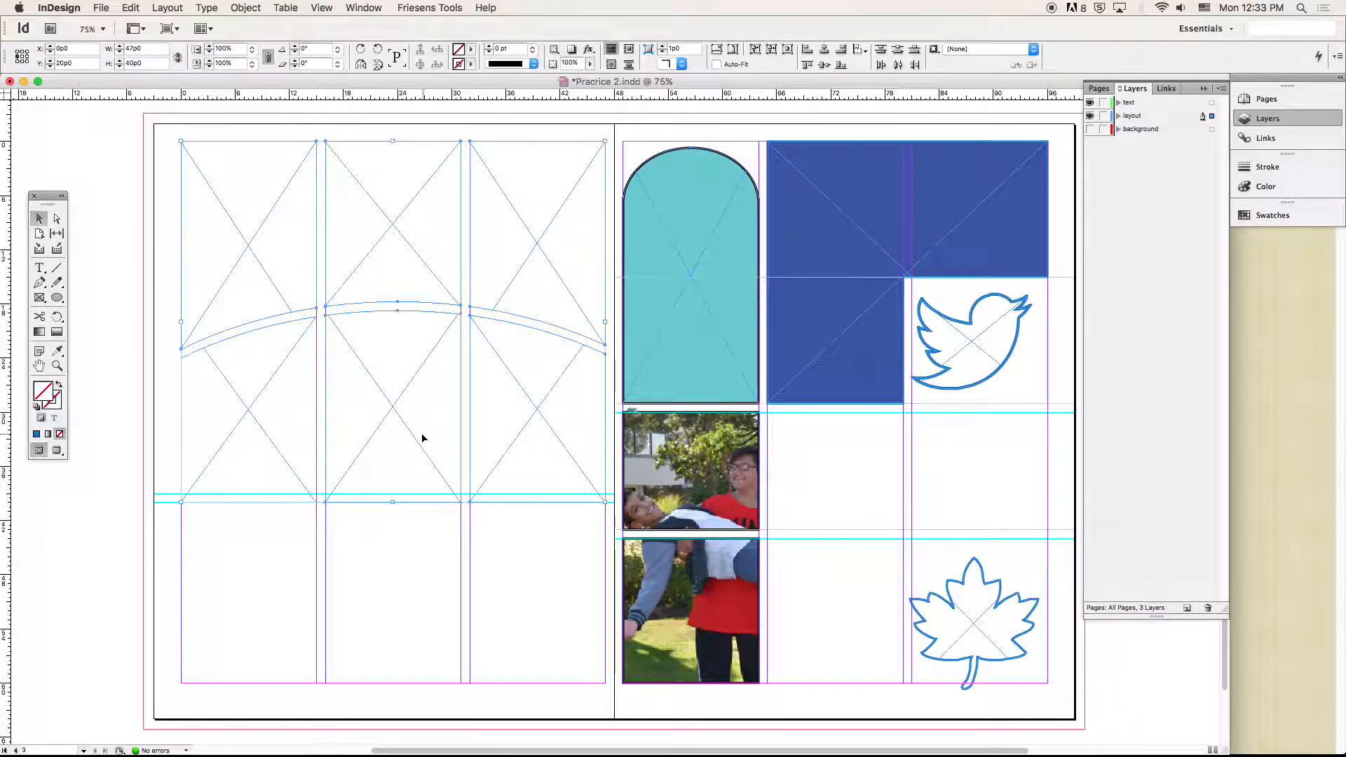
click(533, 49)
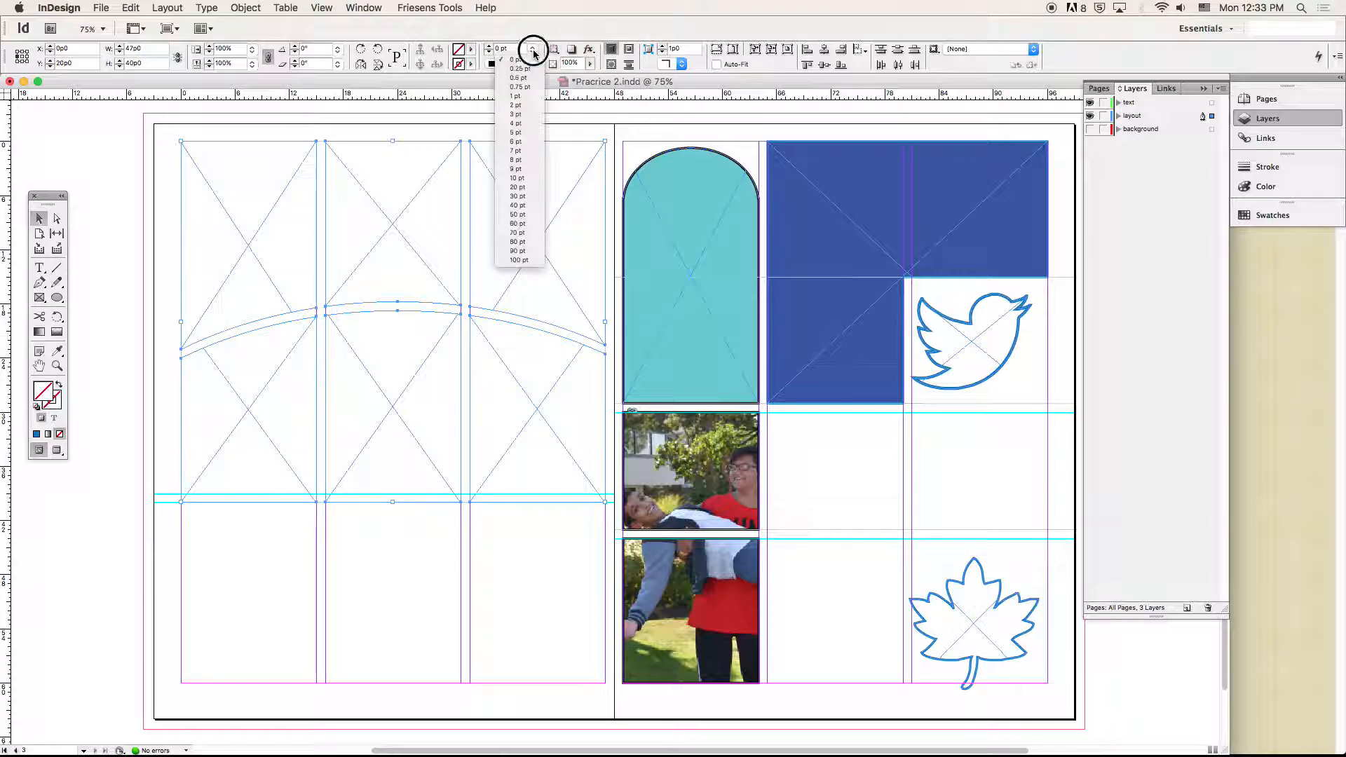
click(527, 115)
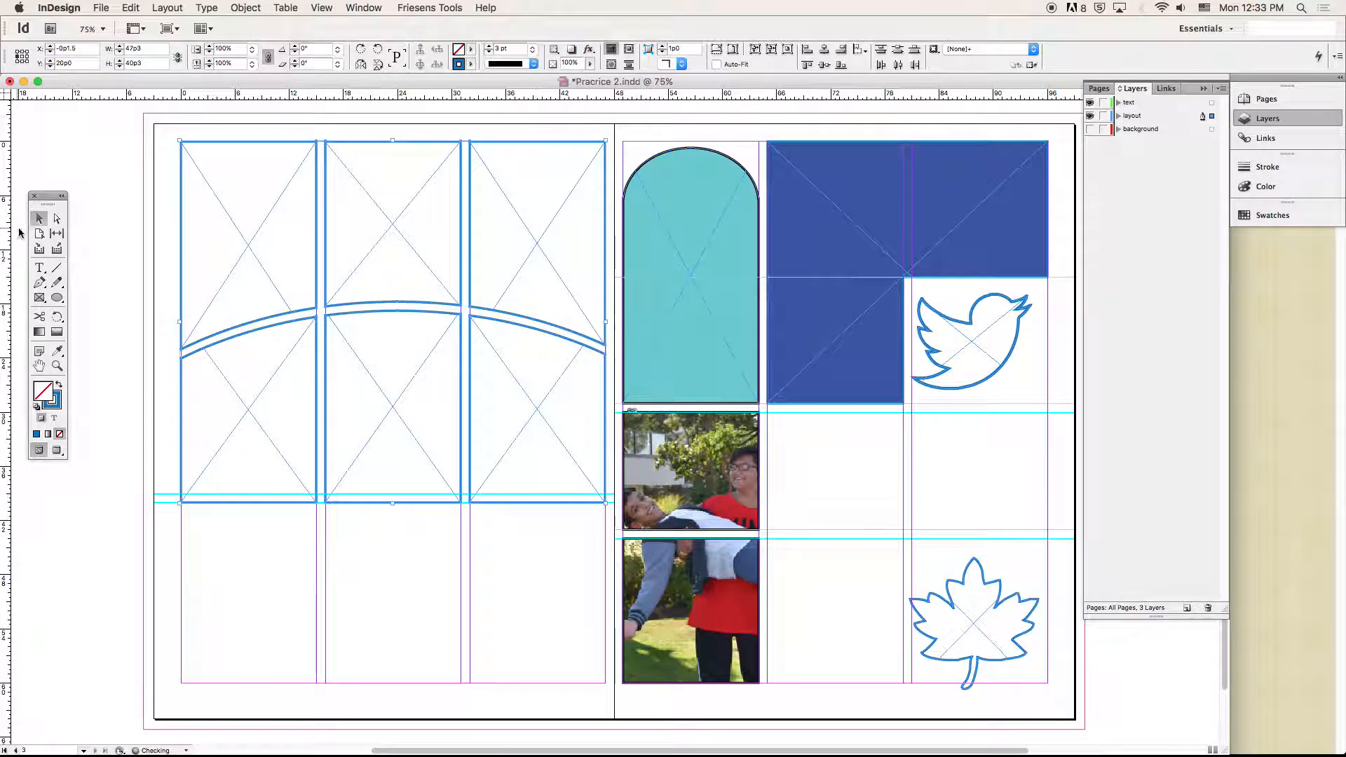
click(125, 175)
key(shift+x)
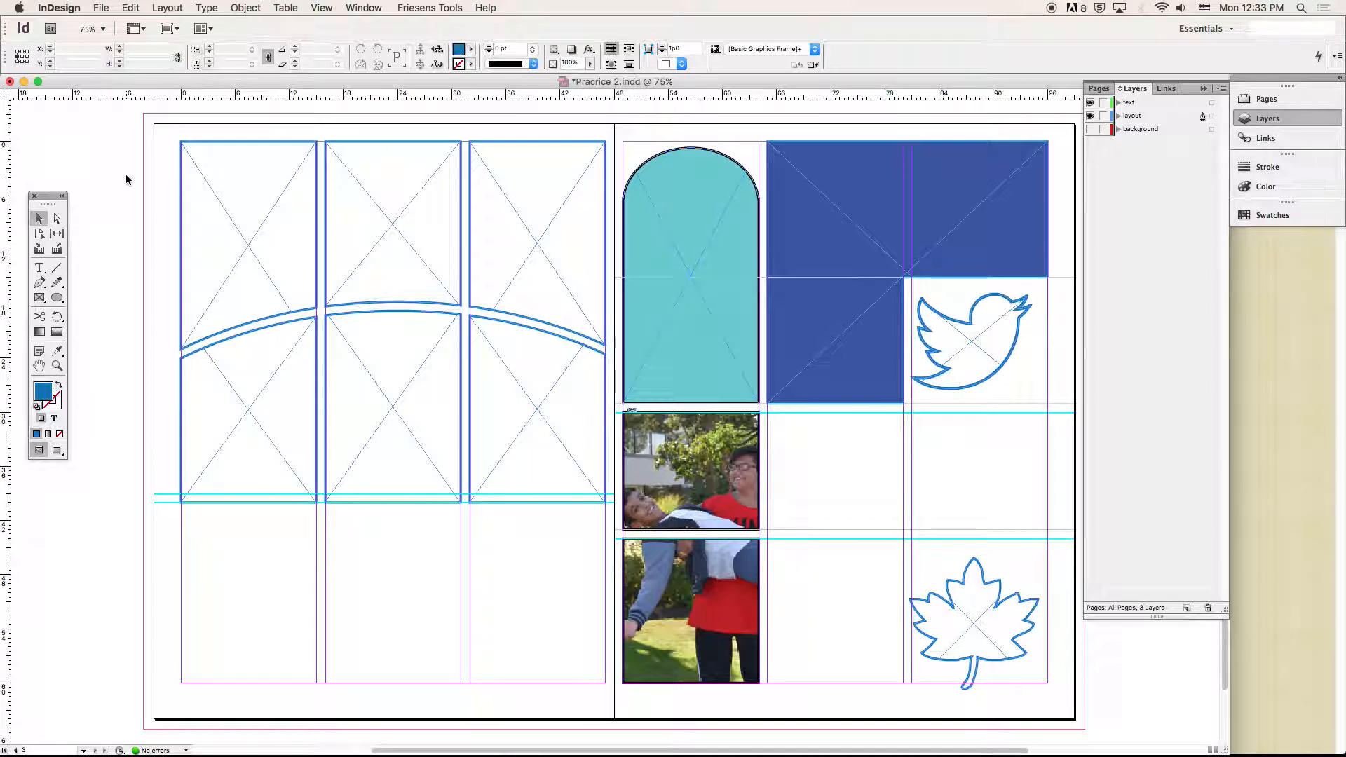
Step: Combine the upper and lower first-column frames into one shape with Pathfinder Add
click(252, 257)
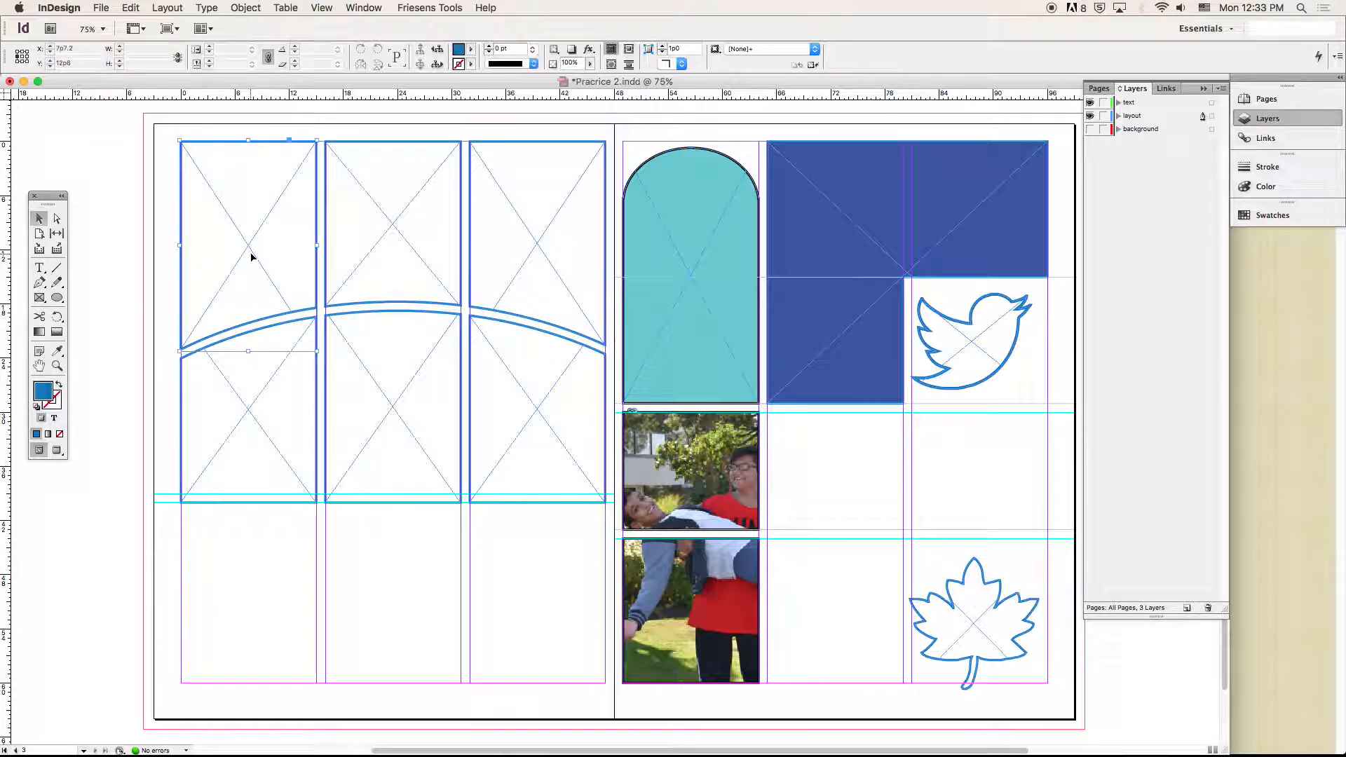
click(266, 378)
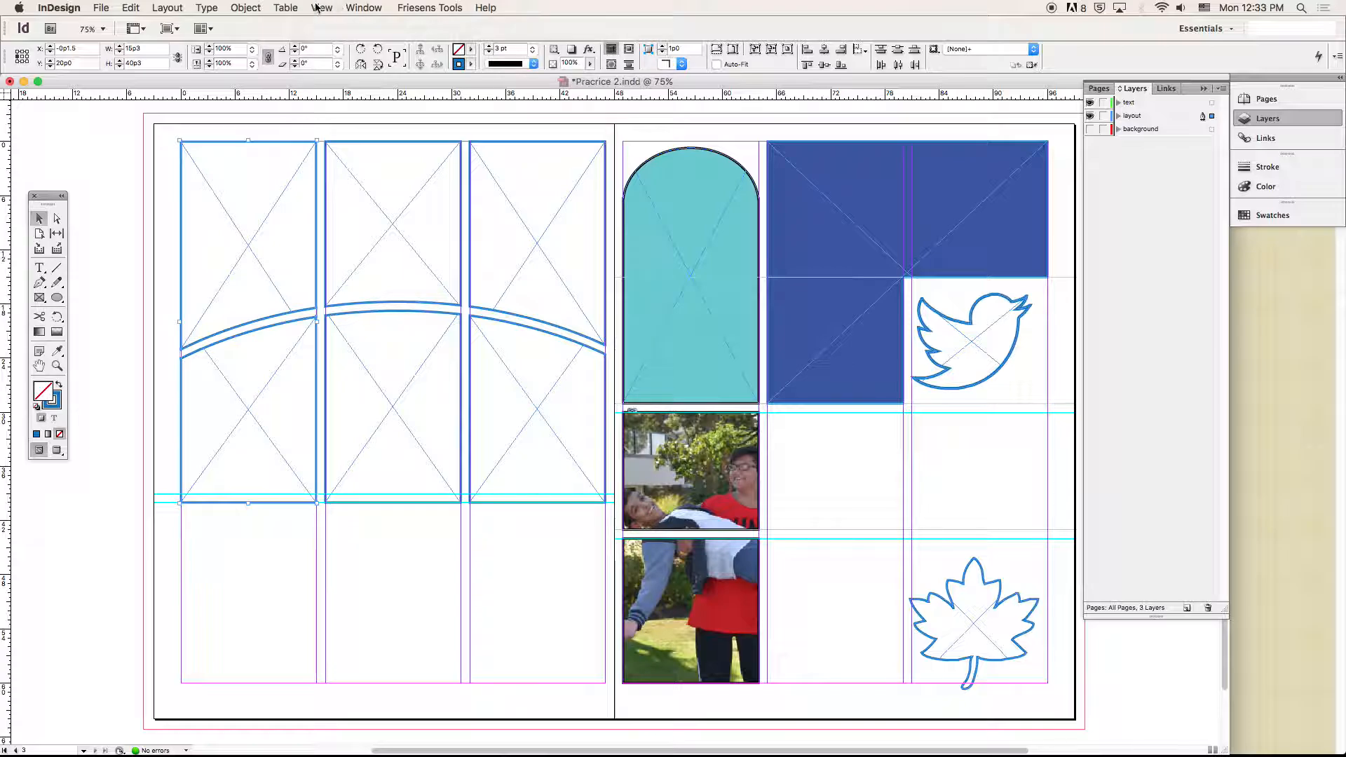
click(245, 7)
mouse_move(316, 411)
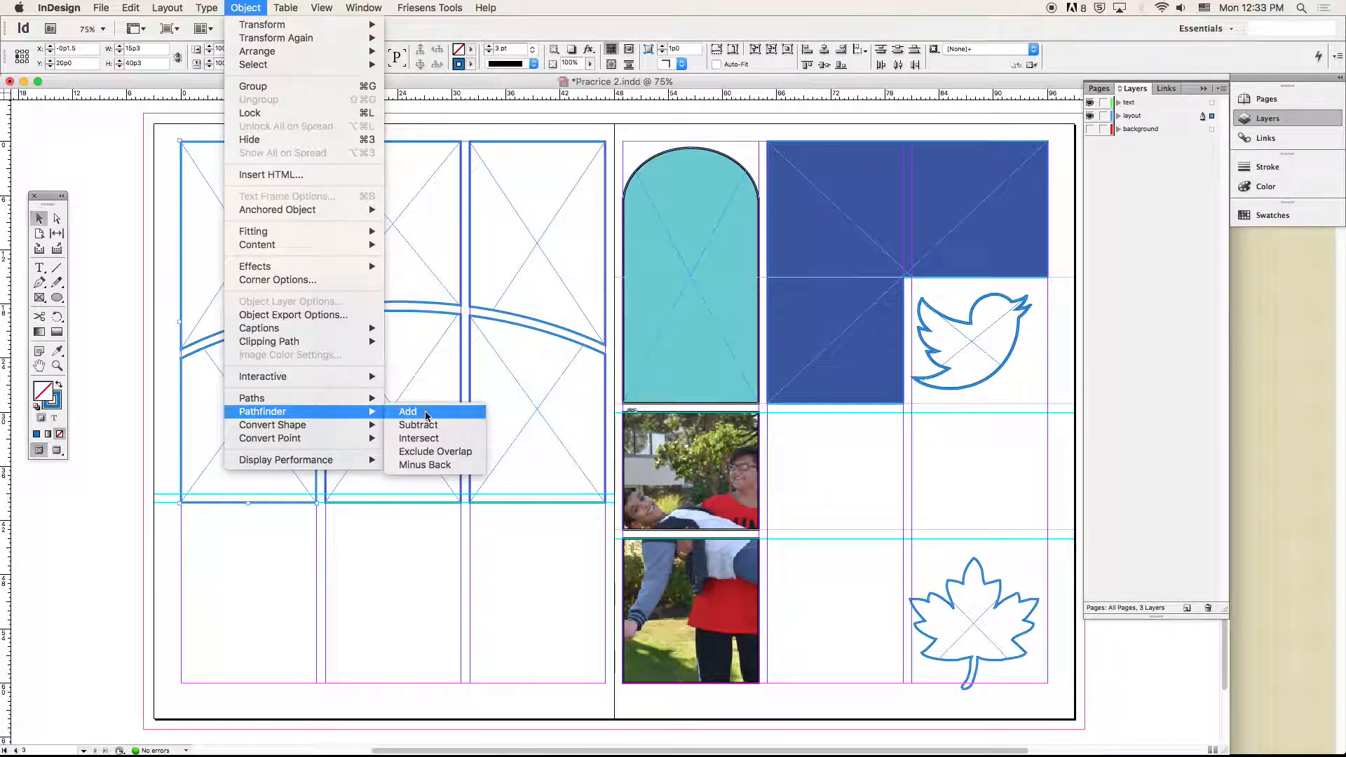
click(425, 416)
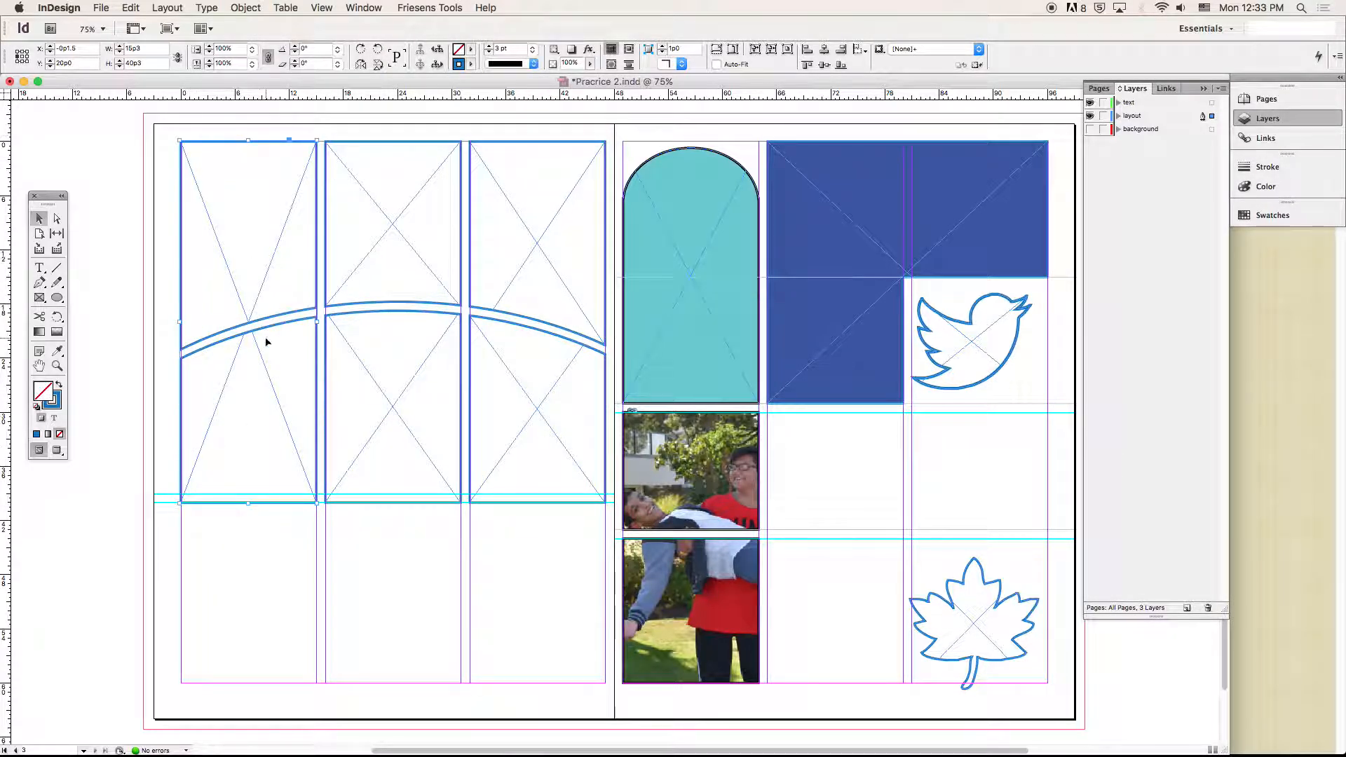